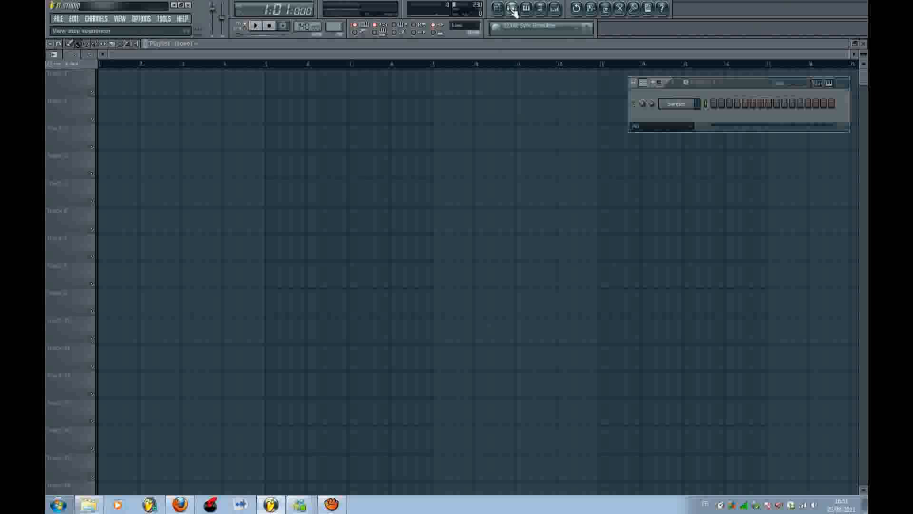
- Replace the Sampler channel with the Sylenth1 plugin
{"action": "left_click", "coordinate": [686, 110]}
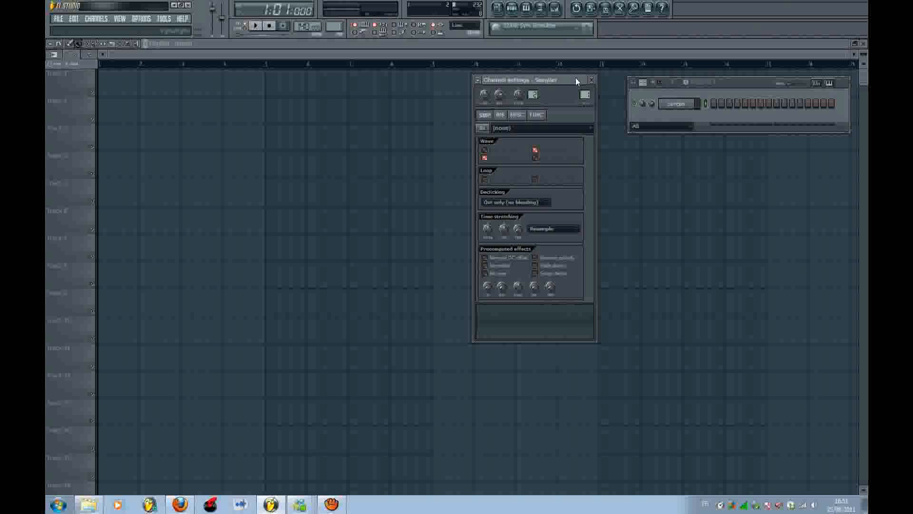
{"action": "left_click", "coordinate": [498, 267]}
{"action": "left_click", "coordinate": [591, 81]}
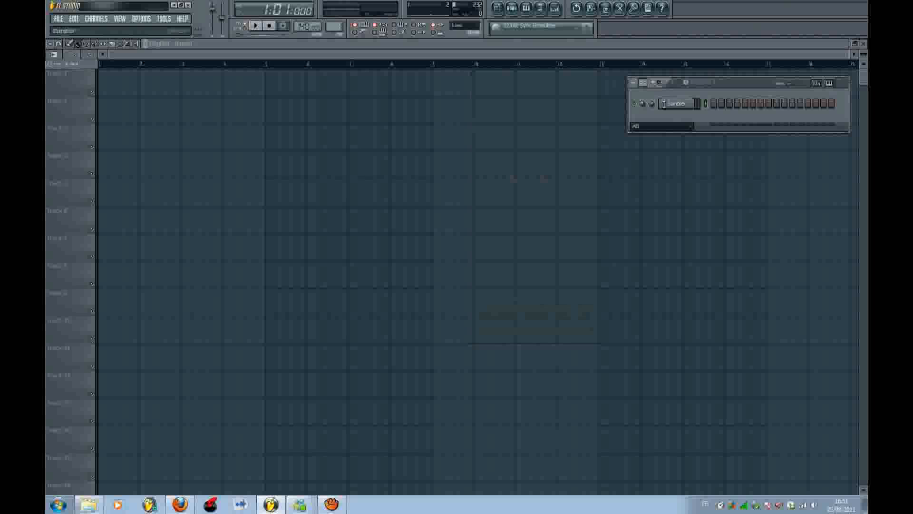
{"action": "right_click", "coordinate": [689, 103]}
{"action": "mouse_move", "coordinate": [725, 214]}
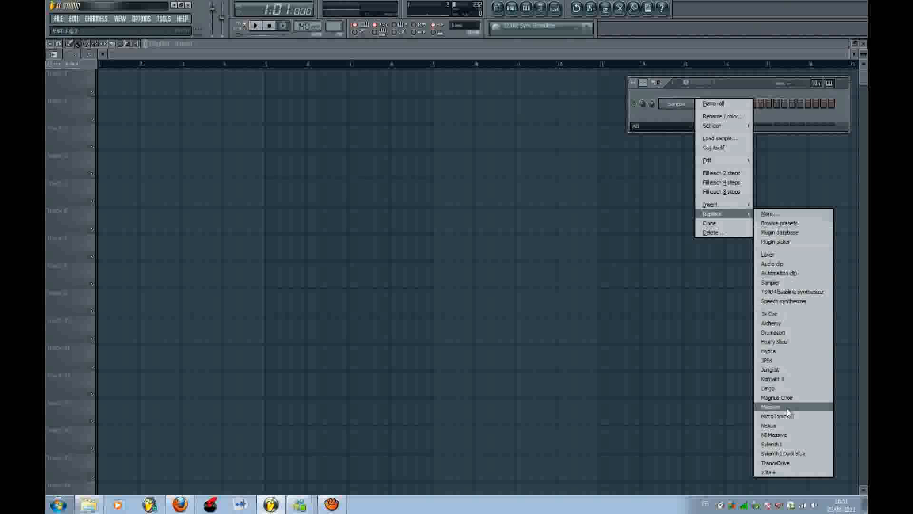
{"action": "left_click", "coordinate": [780, 443]}
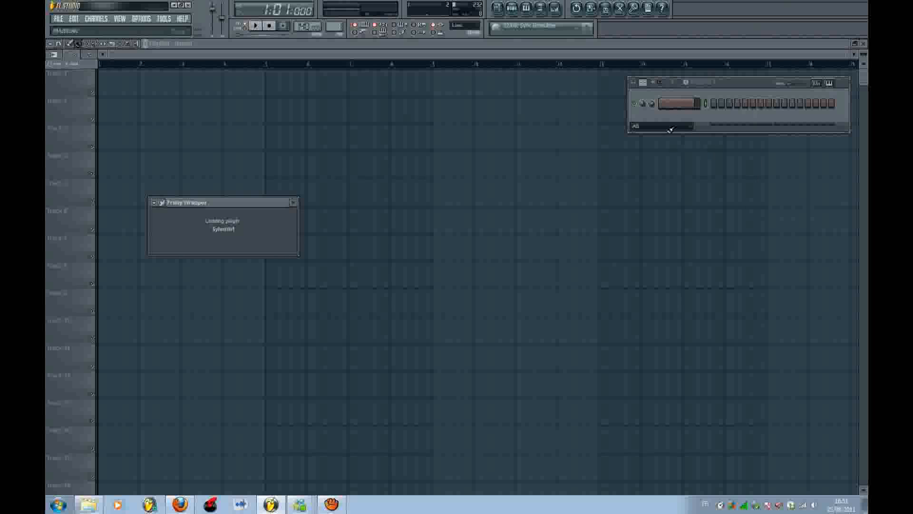
{"action": "right_click", "coordinate": [680, 104]}
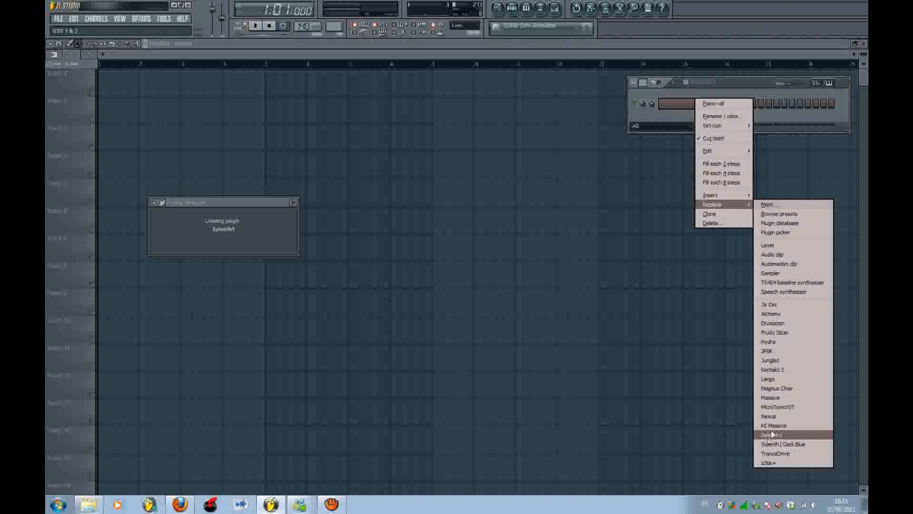
{"action": "left_click", "coordinate": [771, 434]}
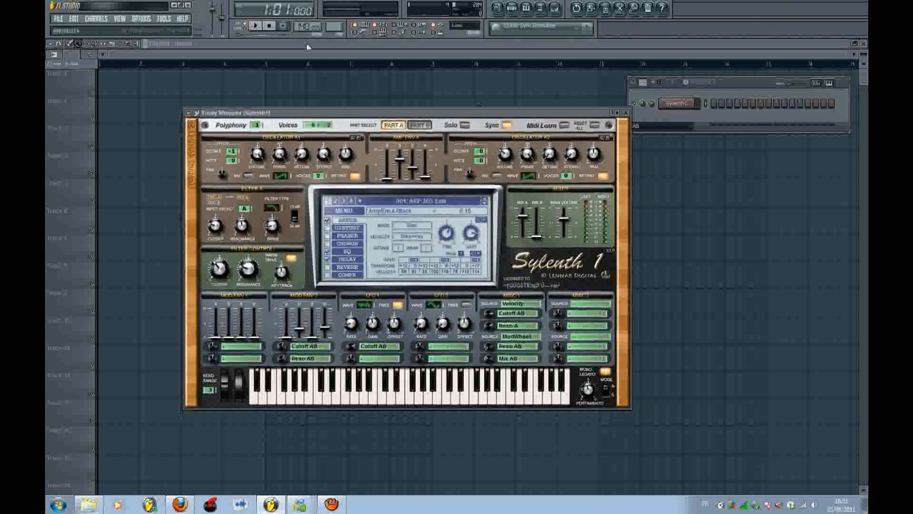
- Set the project tempo to 150 BPM and route the Sylenth1 channel to its own mixer track
{"action": "right_click", "coordinate": [302, 27]}
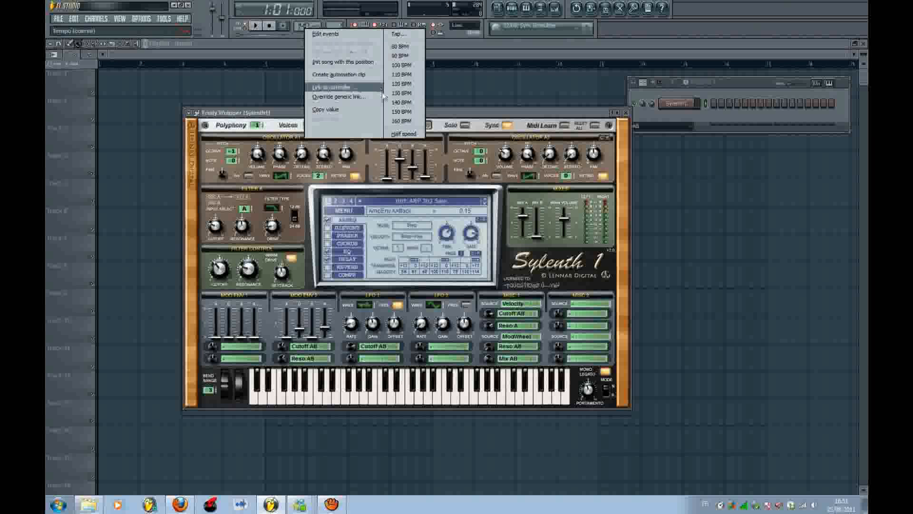
{"action": "left_click", "coordinate": [401, 111]}
{"action": "left_click", "coordinate": [655, 106]}
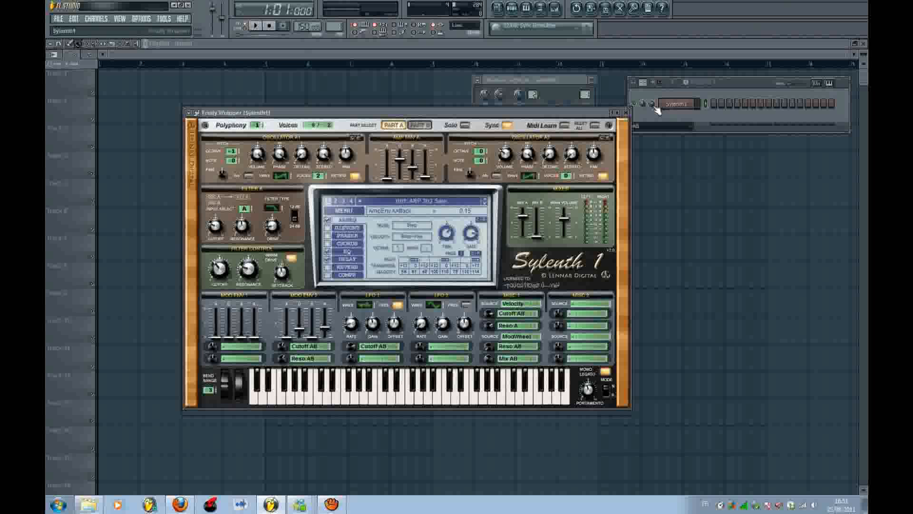
{"action": "left_click", "coordinate": [479, 81]}
{"action": "left_click", "coordinate": [501, 102]}
{"action": "left_click_drag", "start_coordinate": [577, 205], "coordinate": [766, 273]}
{"action": "left_click", "coordinate": [399, 159]}
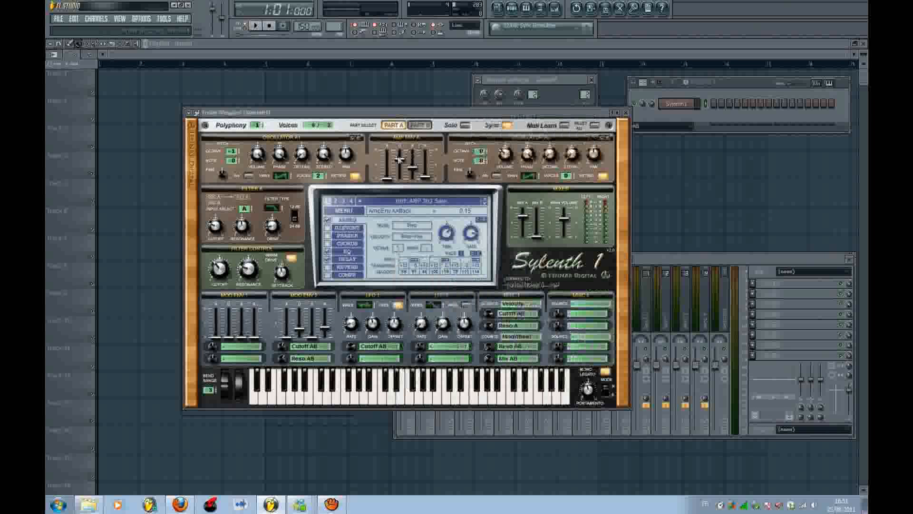
- Initialize the current Sylenth1 preset to start from a blank patch
{"action": "left_click", "coordinate": [349, 213]}
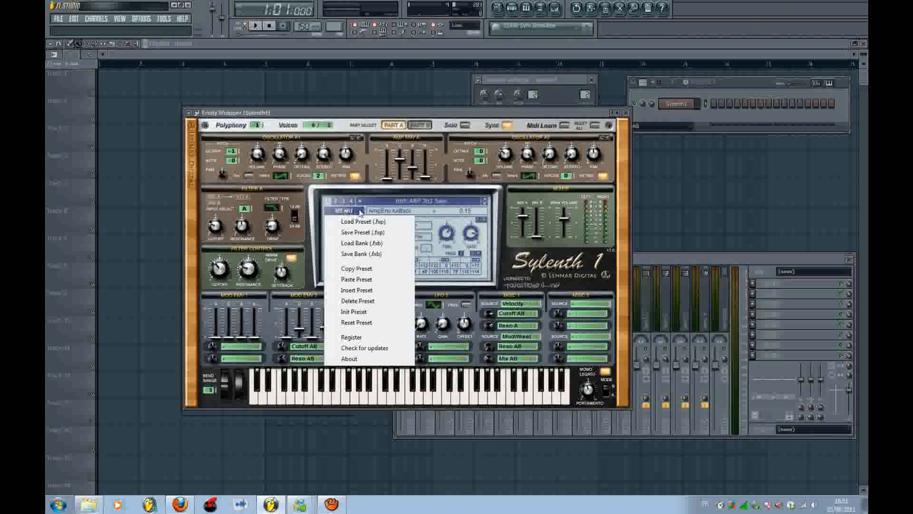
{"action": "left_click", "coordinate": [353, 312]}
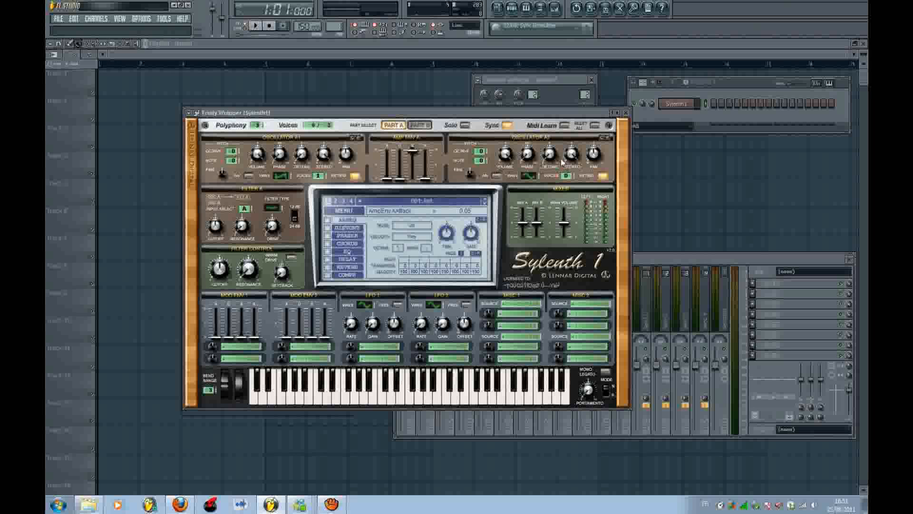
{"action": "left_click_drag", "start_coordinate": [582, 114], "coordinate": [521, 125]}
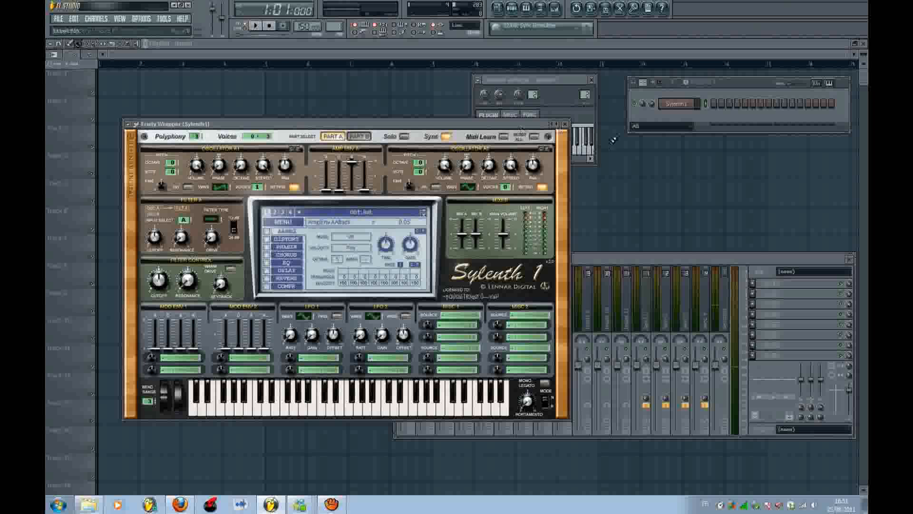
- Load Toraverb in the first effect slot of the Sylenth1 mixer track and choose its Lead Tail (d/w) preset
{"action": "left_click", "coordinate": [722, 261]}
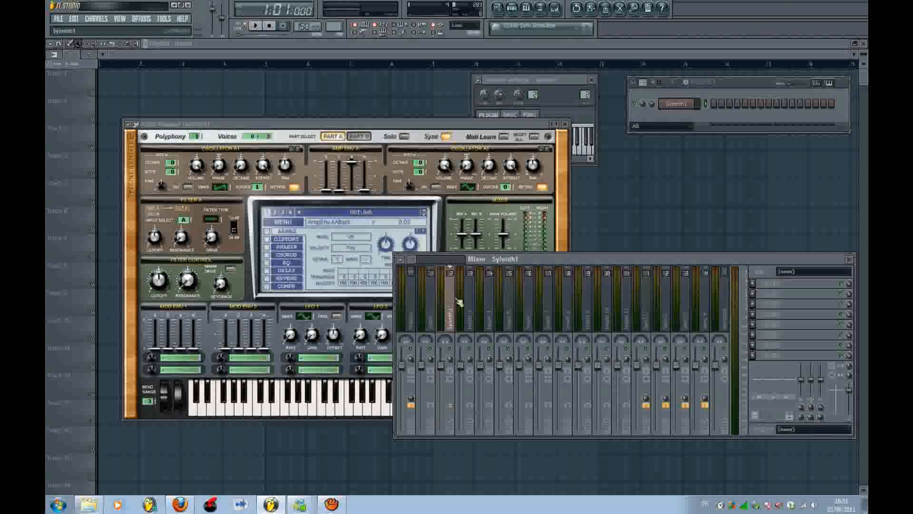
{"action": "left_click", "coordinate": [758, 283]}
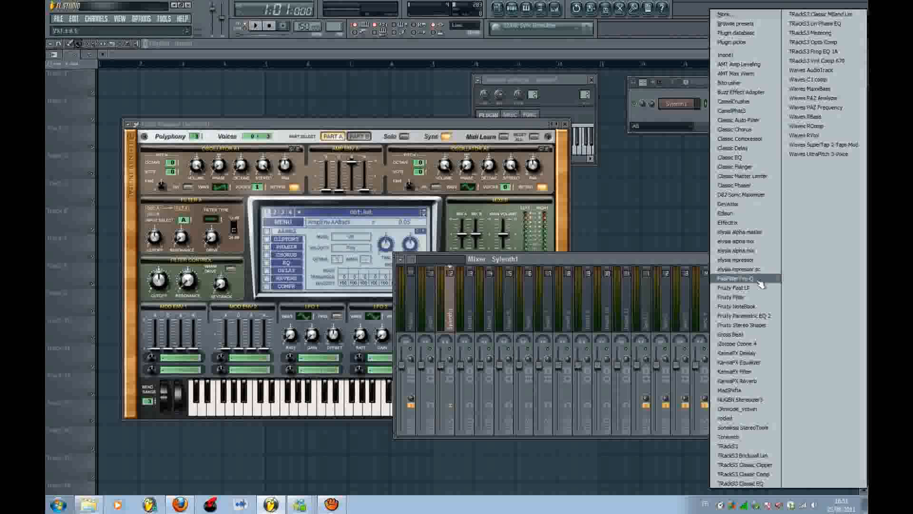
{"action": "left_click", "coordinate": [729, 436]}
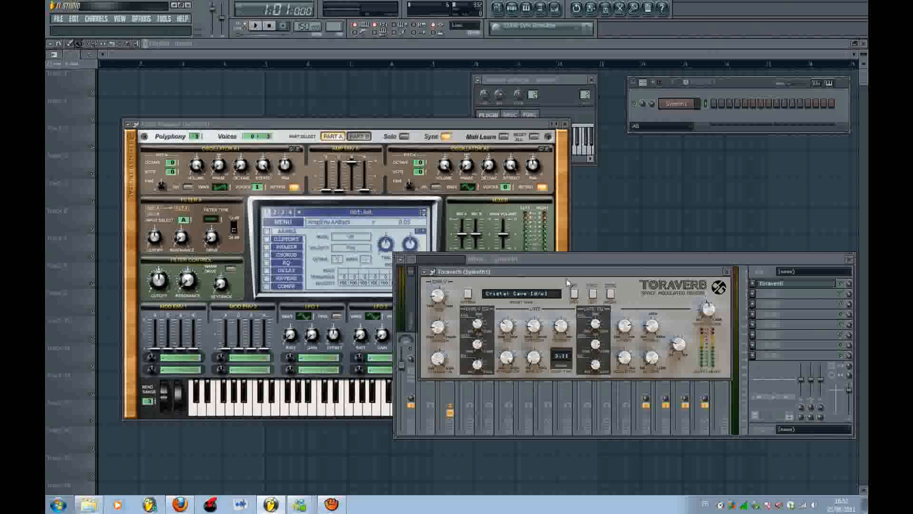
{"action": "left_click", "coordinate": [593, 294]}
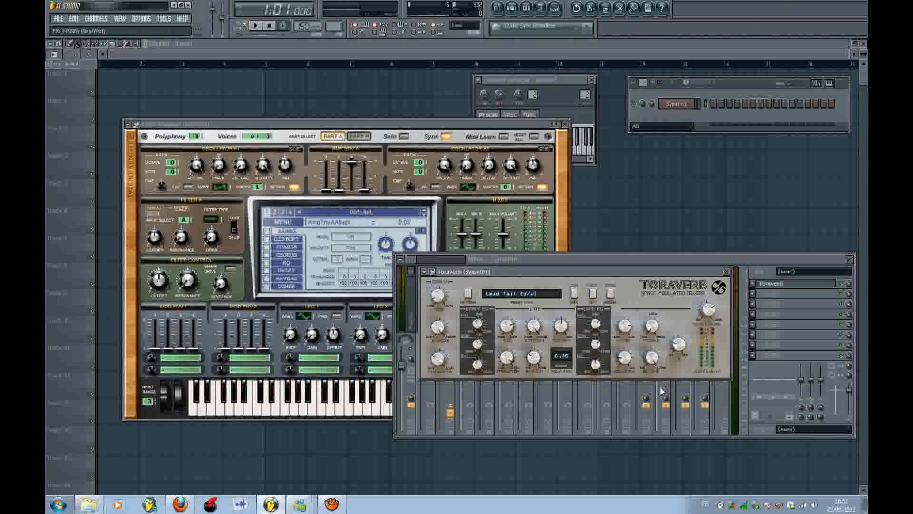
{"action": "left_click_drag", "start_coordinate": [660, 387], "coordinate": [660, 390]}
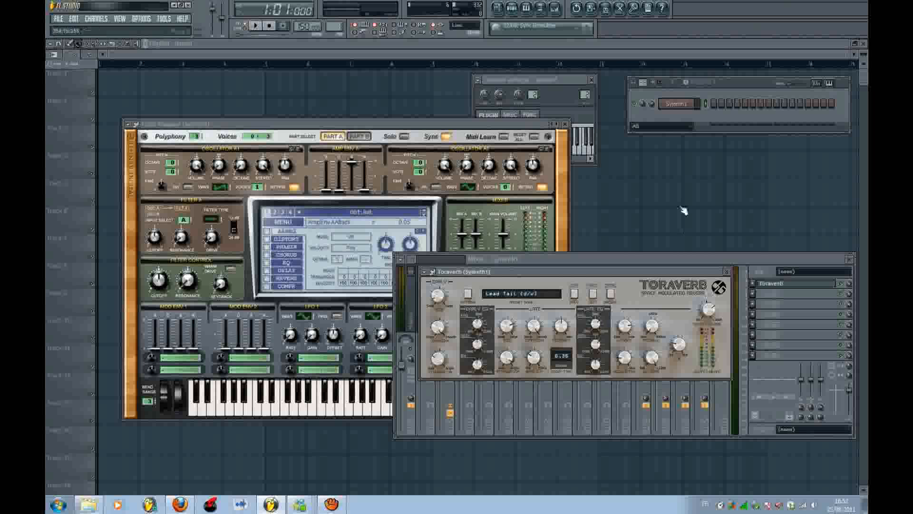
- Check the MIDI settings for the UMX 250 input device
{"action": "left_click", "coordinate": [541, 124]}
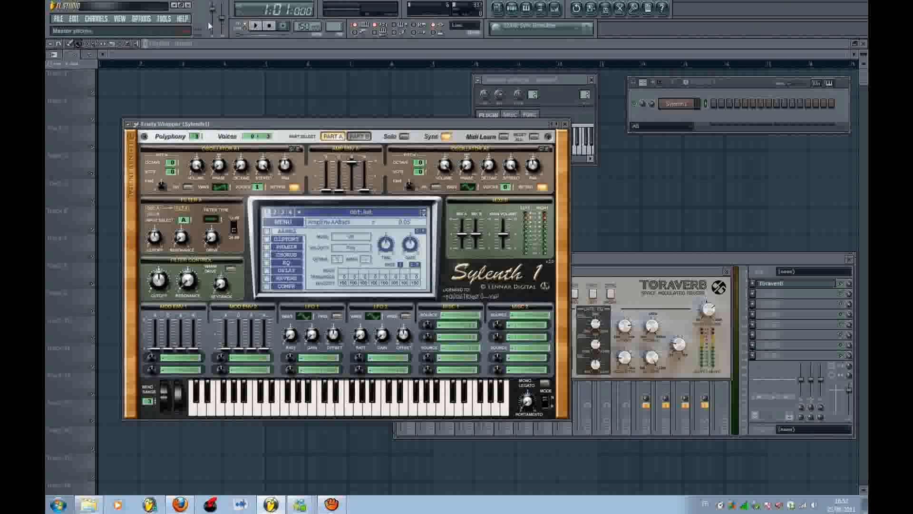
{"action": "left_click", "coordinate": [163, 18]}
{"action": "left_click", "coordinate": [164, 18]}
{"action": "left_click", "coordinate": [141, 19]}
{"action": "left_click", "coordinate": [143, 38]}
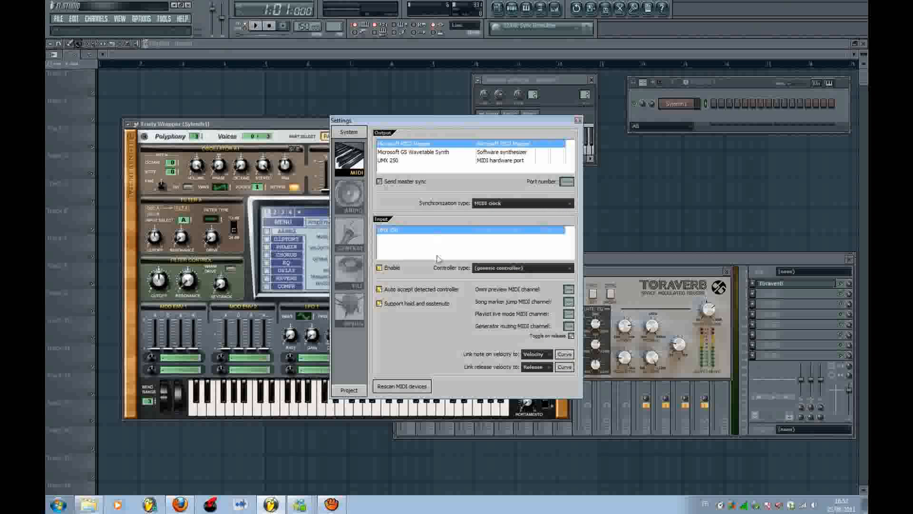
{"action": "left_click", "coordinate": [582, 123]}
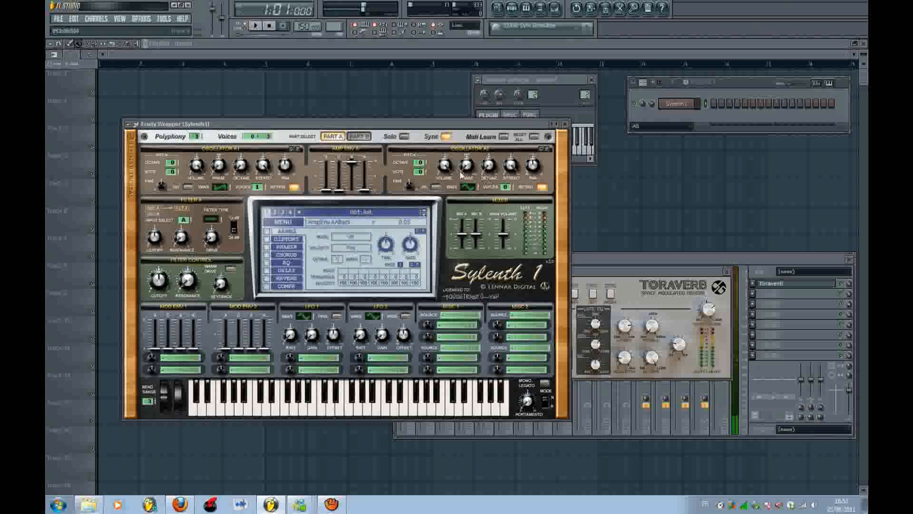
- Add Fruity Parametric EQ 2 in the second effect slot and cut the low frequencies with band 1
{"action": "left_click", "coordinate": [726, 271]}
{"action": "left_click", "coordinate": [757, 295]}
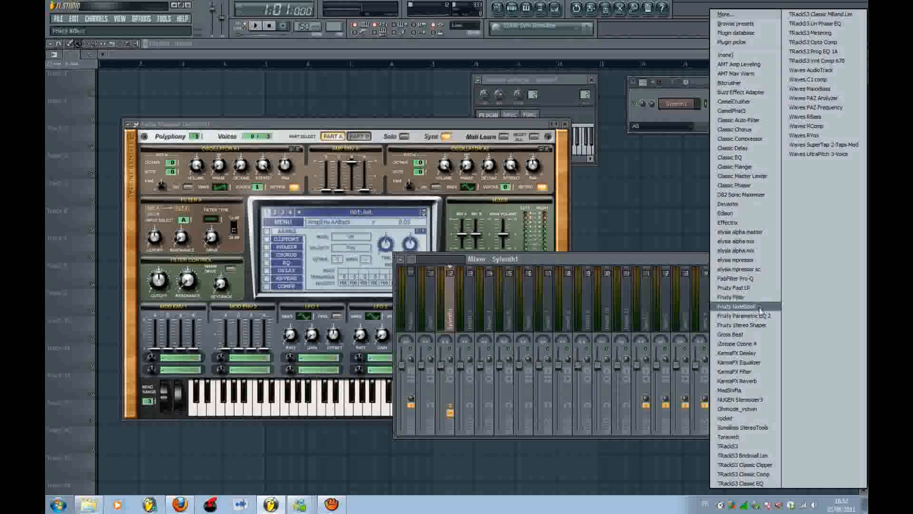
{"action": "left_click", "coordinate": [745, 316]}
{"action": "left_click_drag", "start_coordinate": [124, 210], "coordinate": [144, 245]}
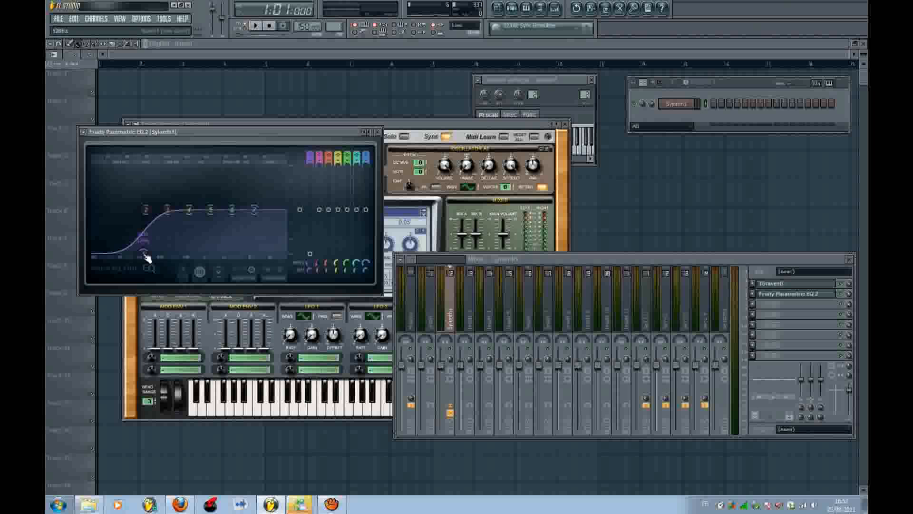
{"action": "mouse_move", "coordinate": [144, 254]}
{"action": "left_mouse_down"}
{"action": "mouse_move", "coordinate": [141, 195]}
{"action": "mouse_move", "coordinate": [153, 274]}
{"action": "mouse_move", "coordinate": [153, 255]}
{"action": "left_mouse_up"}
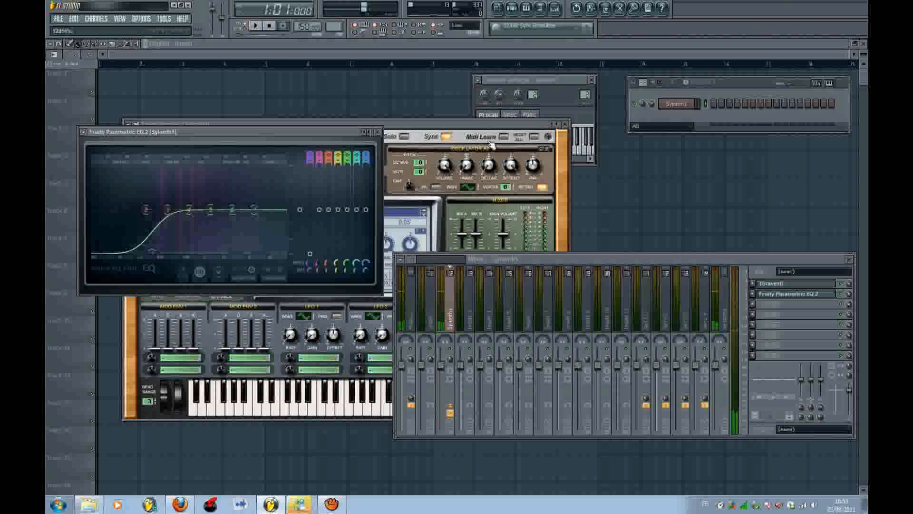
- Lower the Sylenth1 channel volume to about -11.7 dB and boost the high frequencies with EQ bands 5 to 7
{"action": "left_click_drag", "start_coordinate": [652, 104], "coordinate": [647, 139]}
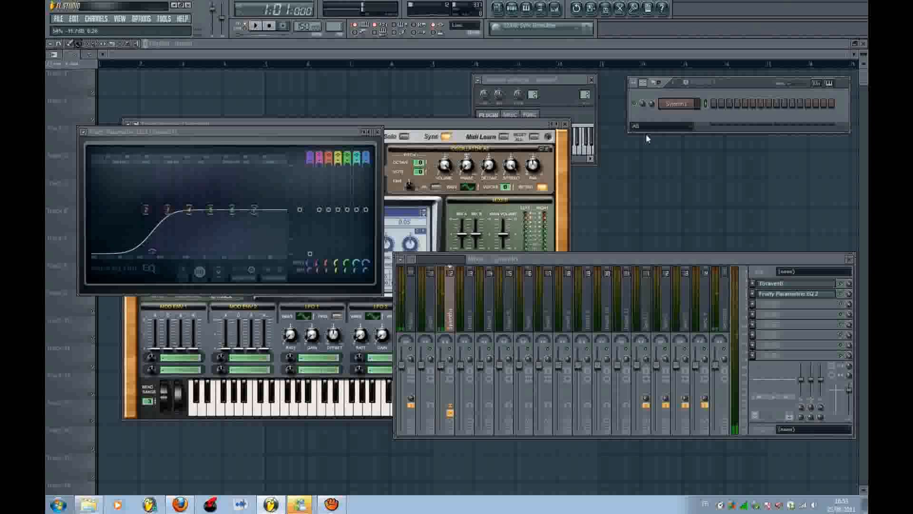
{"action": "left_click", "coordinate": [245, 185]}
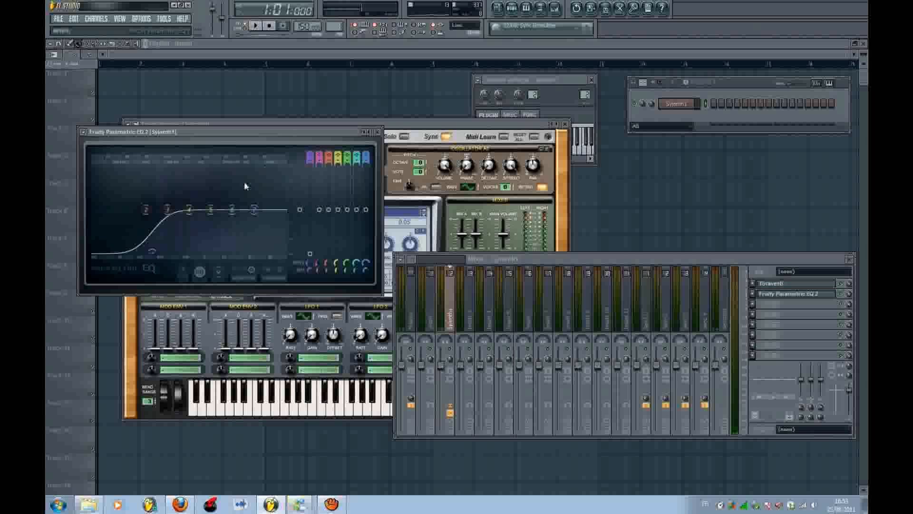
{"action": "left_click_drag", "start_coordinate": [211, 207], "coordinate": [234, 196]}
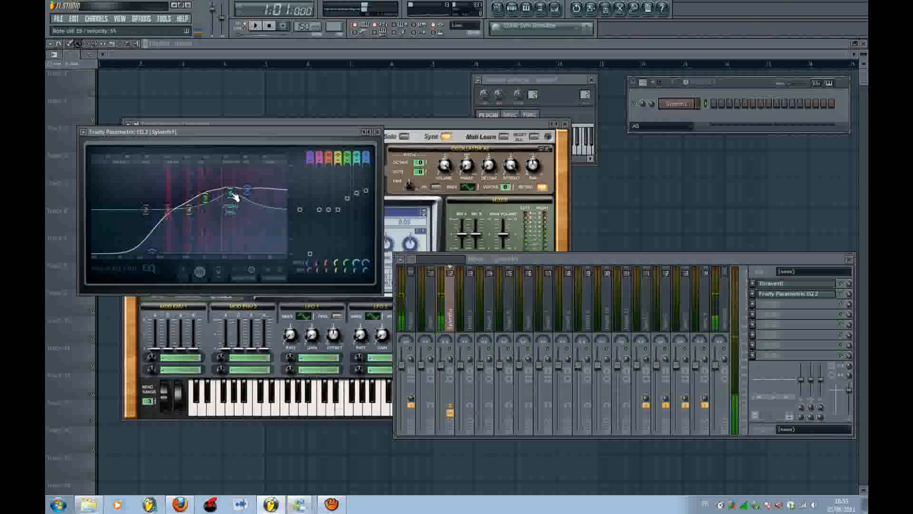
{"action": "left_click", "coordinate": [403, 131]}
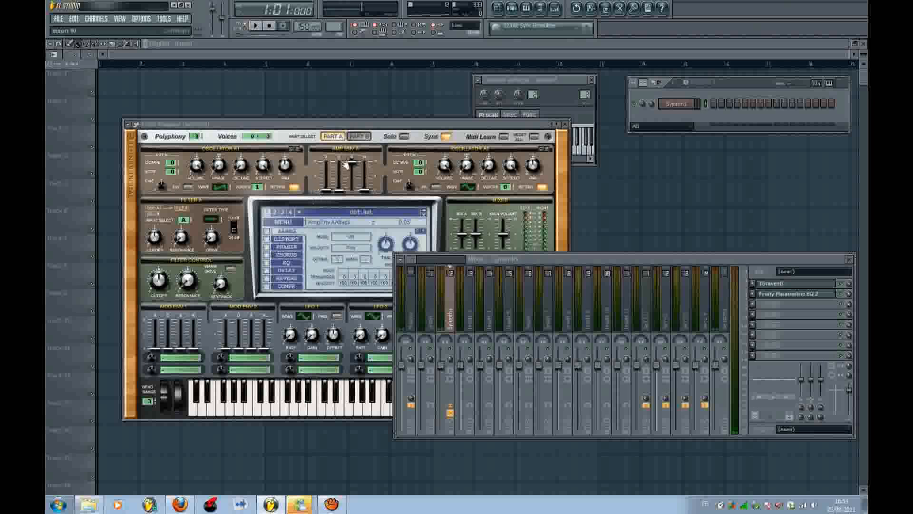
- Turn off Sylenth1's Sync and disable Retrig on both oscillators of Part A and Part B
{"action": "left_click_drag", "start_coordinate": [450, 124], "coordinate": [453, 113]}
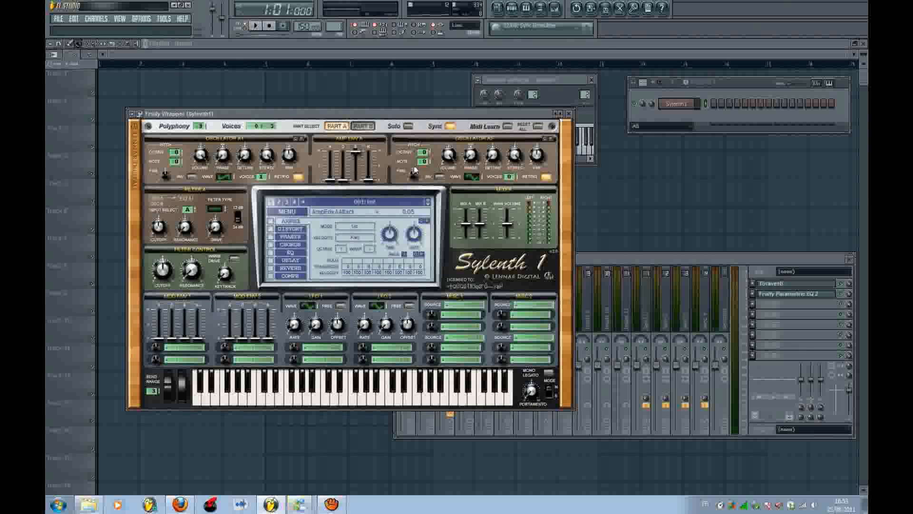
{"action": "left_click", "coordinate": [591, 79]}
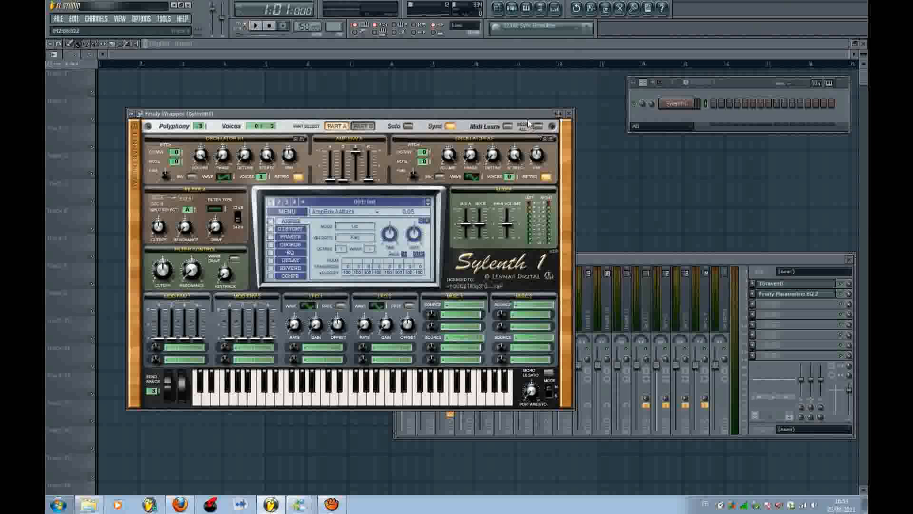
{"action": "left_click_drag", "start_coordinate": [514, 114], "coordinate": [562, 91]}
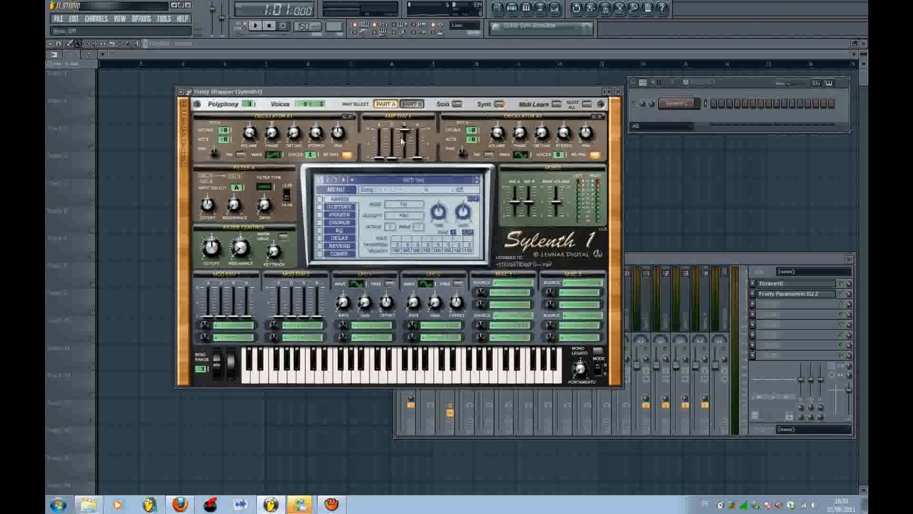
{"action": "left_click", "coordinate": [499, 104]}
{"action": "left_click", "coordinate": [347, 155]}
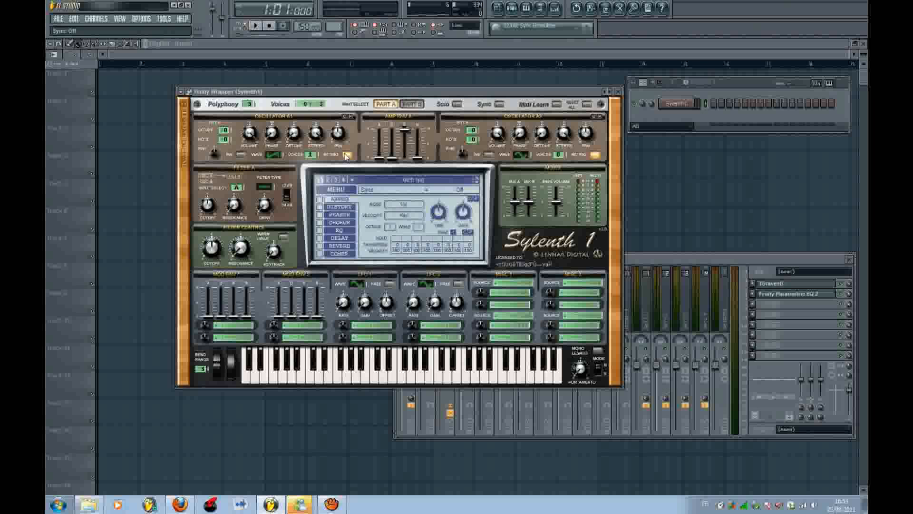
{"action": "left_click", "coordinate": [597, 157]}
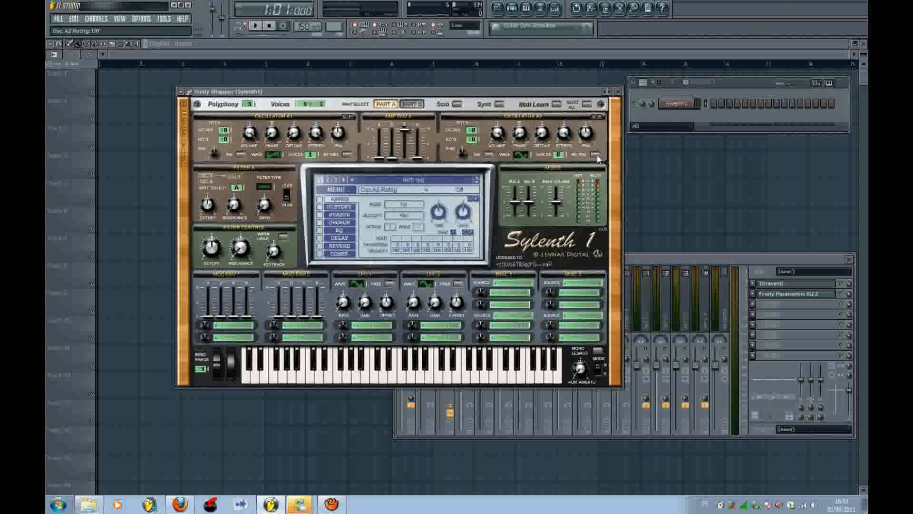
{"action": "left_click", "coordinate": [410, 105]}
{"action": "left_click", "coordinate": [346, 154]}
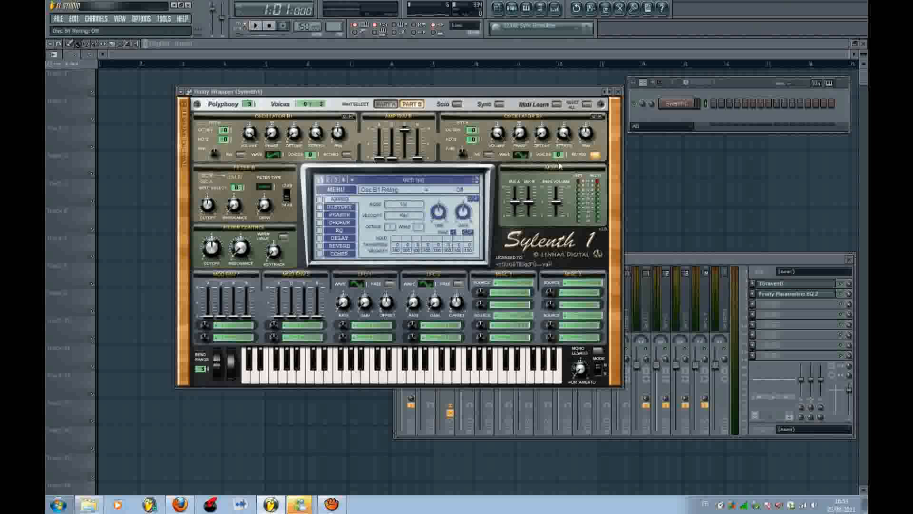
{"action": "left_click", "coordinate": [595, 156]}
- Set both oscillators of Part A to 8 voices and lower the Sylenth1 channel volume
{"action": "left_click", "coordinate": [385, 105]}
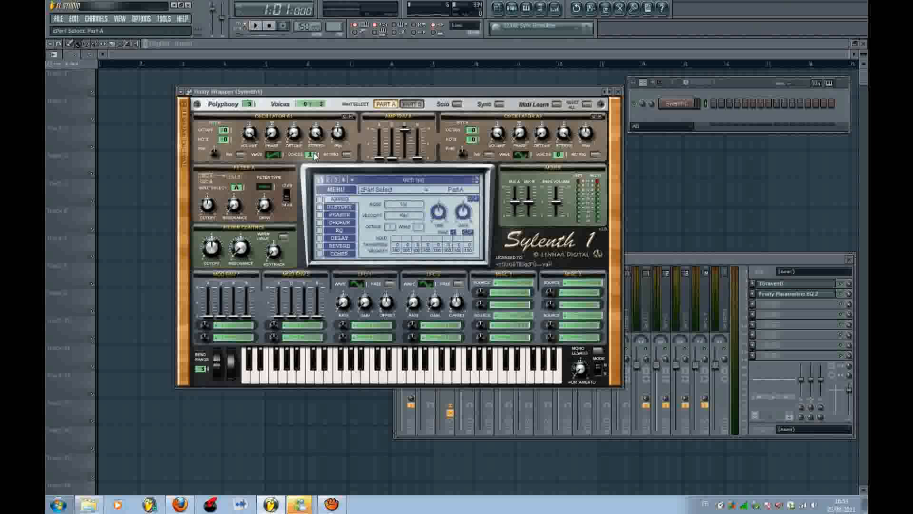
{"action": "left_click_drag", "start_coordinate": [314, 155], "coordinate": [324, 83]}
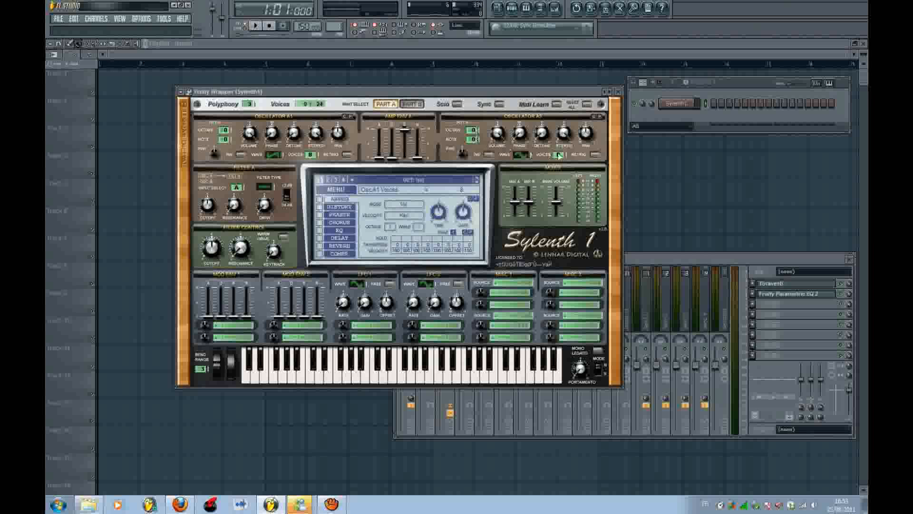
{"action": "left_click_drag", "start_coordinate": [557, 155], "coordinate": [562, 57]}
{"action": "left_click_drag", "start_coordinate": [651, 103], "coordinate": [650, 117]}
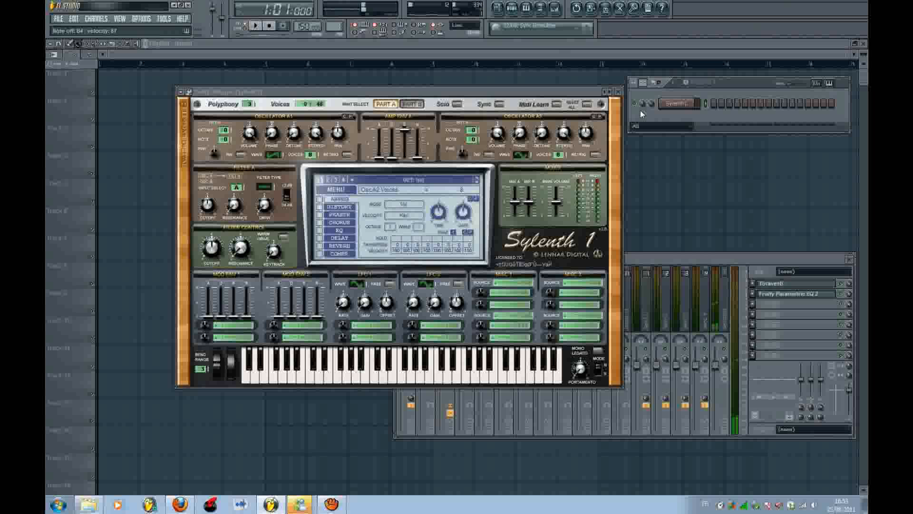
- Set the oscillator waves across Parts A and B, with Saw on A1 and Sine on B2, and return to Part A
{"action": "left_click", "coordinate": [274, 157]}
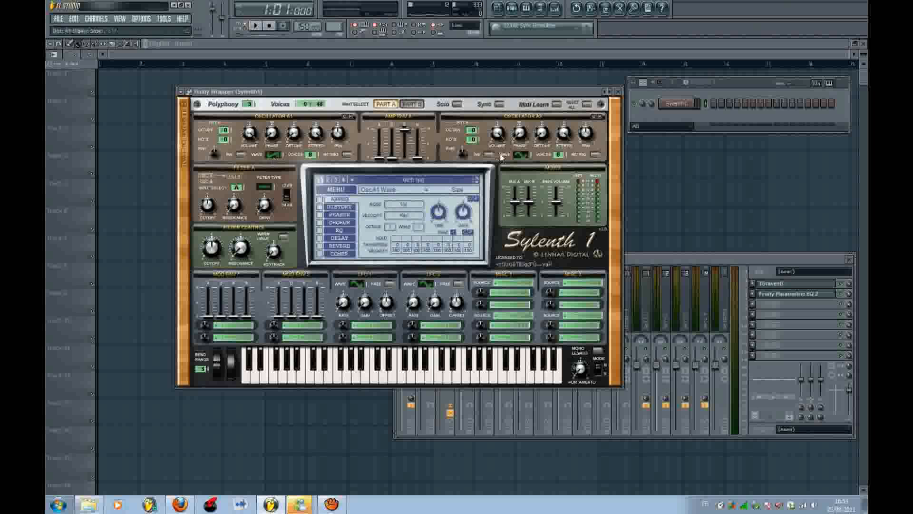
{"action": "left_click", "coordinate": [523, 154]}
{"action": "left_click", "coordinate": [412, 104]}
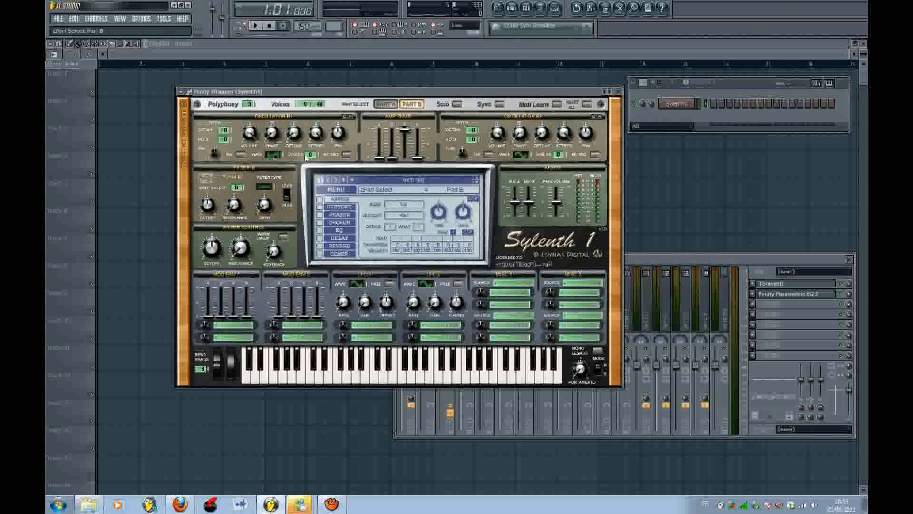
{"action": "left_click", "coordinate": [523, 154]}
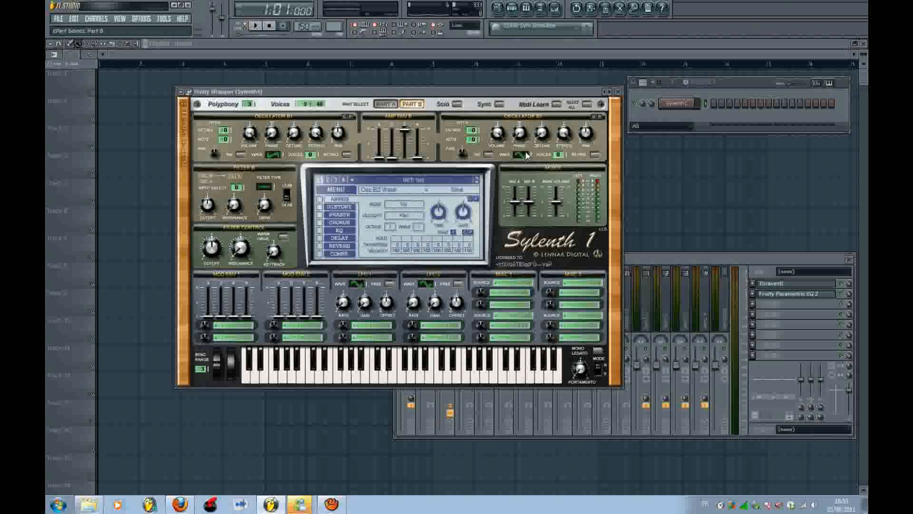
{"action": "left_click", "coordinate": [385, 103]}
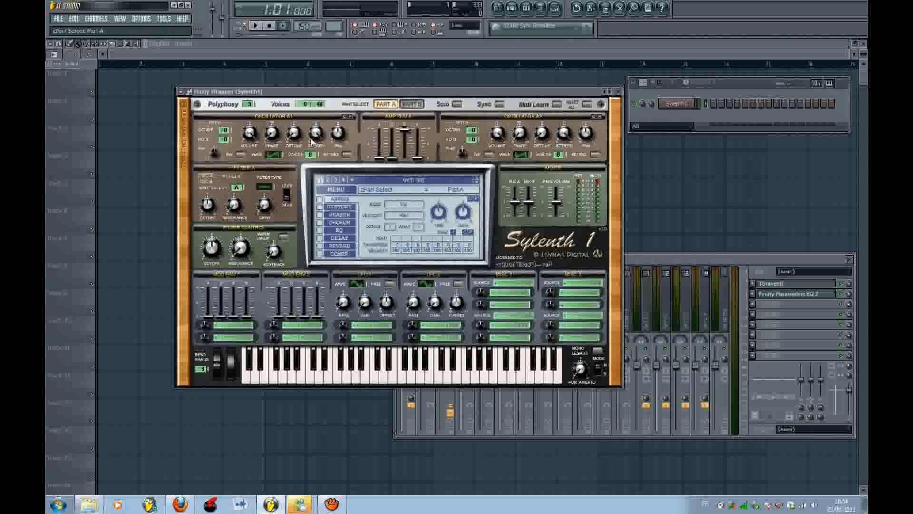
- Raise the detune of Oscillator A1
{"action": "left_click", "coordinate": [294, 134]}
{"action": "left_click_drag", "start_coordinate": [297, 125], "coordinate": [300, 101]}
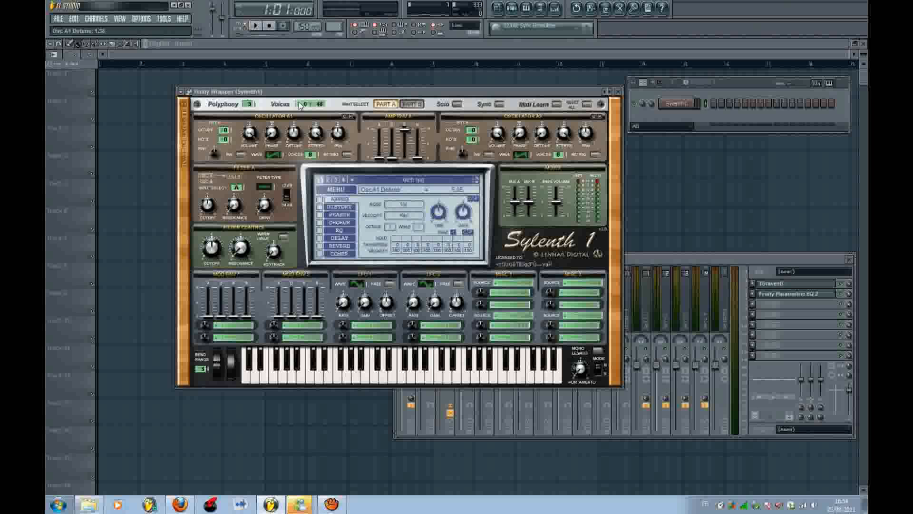
{"action": "left_click_drag", "start_coordinate": [299, 105], "coordinate": [300, 103]}
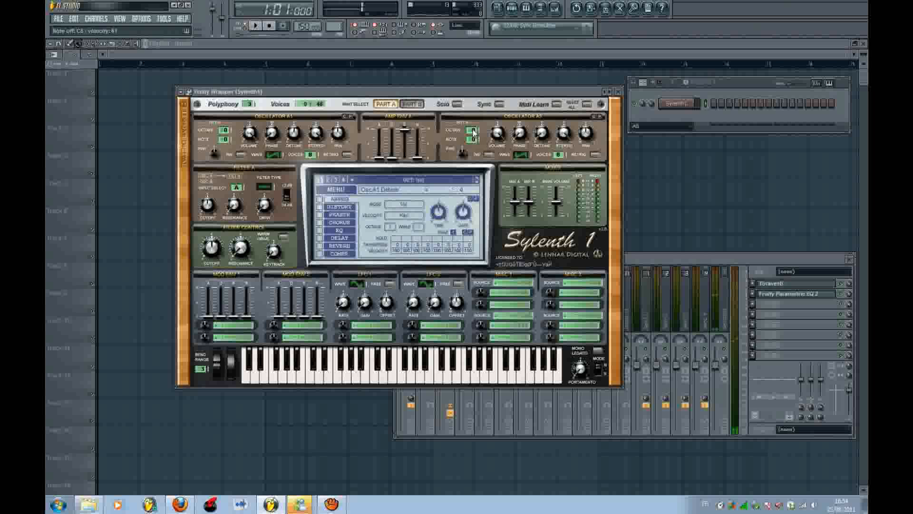
- Set Oscillator A2's octave to -1 and its detune to about 5.57
{"action": "left_click_drag", "start_coordinate": [474, 132], "coordinate": [473, 139]}
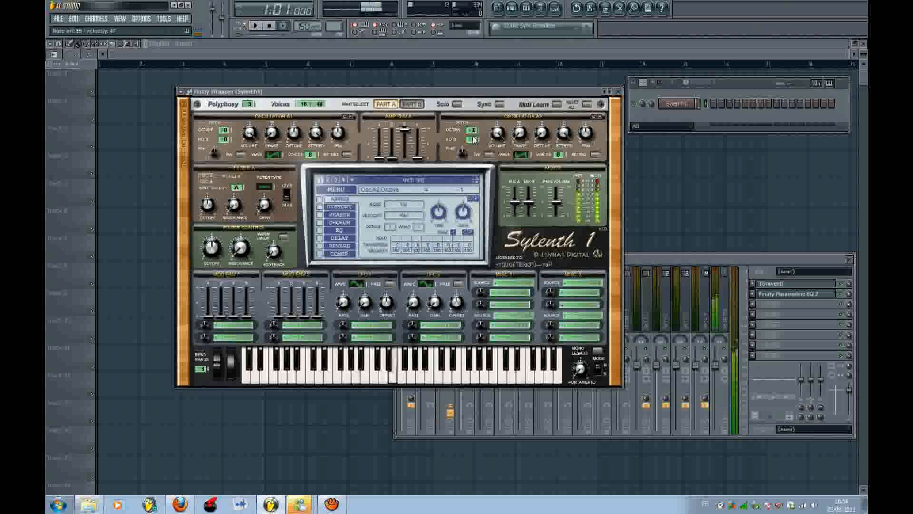
{"action": "left_click", "coordinate": [540, 137]}
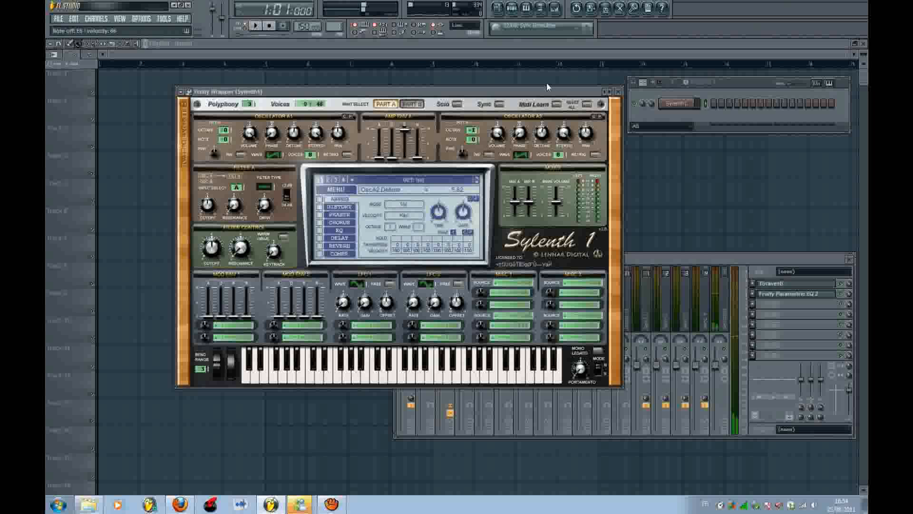
{"action": "left_click_drag", "start_coordinate": [546, 83], "coordinate": [547, 85]}
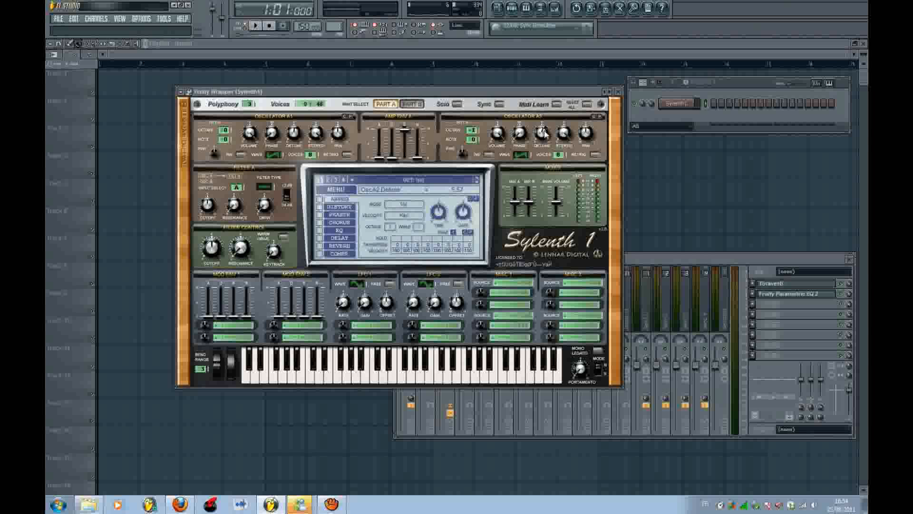
{"action": "left_click_drag", "start_coordinate": [544, 130], "coordinate": [562, 55]}
{"action": "left_click_drag", "start_coordinate": [544, 137], "coordinate": [532, 171]}
- Open the piano roll for the Sylenth1 channel and browse to the Darkmission folder of MIDI files in Documents
{"action": "right_click", "coordinate": [666, 102]}
{"action": "left_click", "coordinate": [707, 111]}
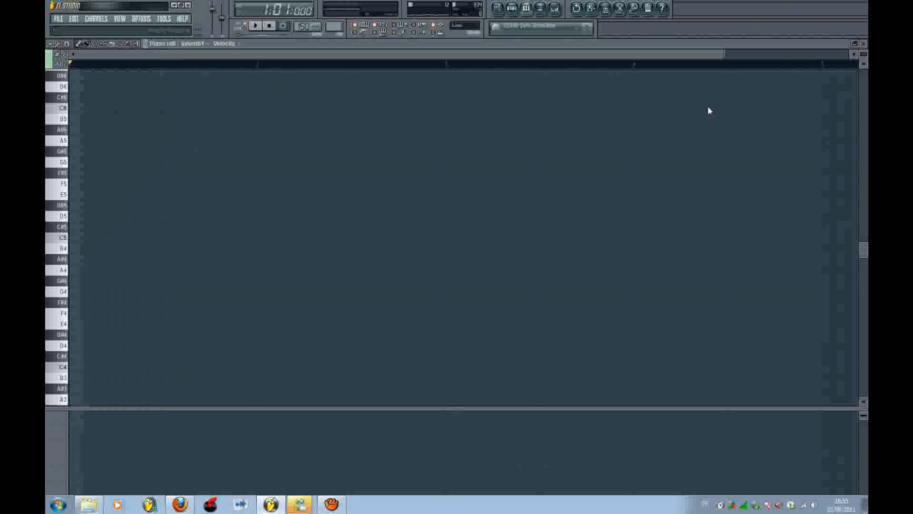
{"action": "left_click", "coordinate": [97, 501]}
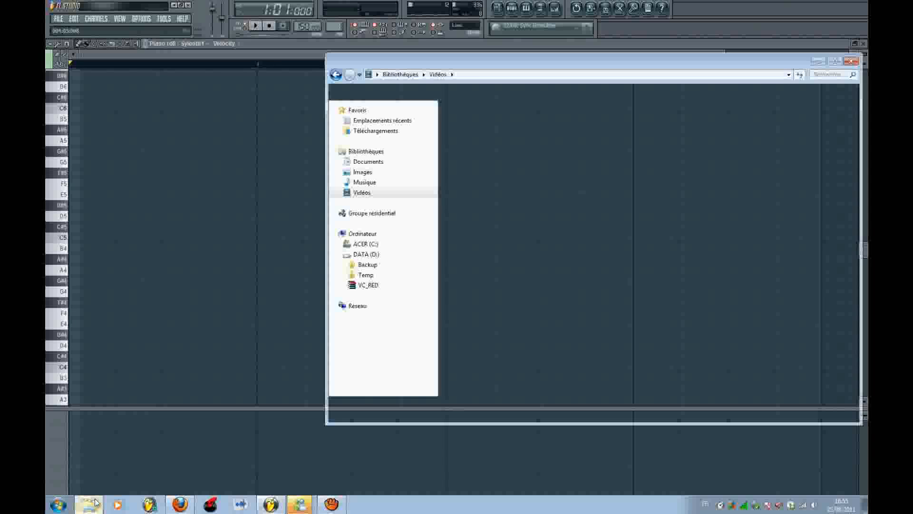
{"action": "left_click", "coordinate": [367, 162]}
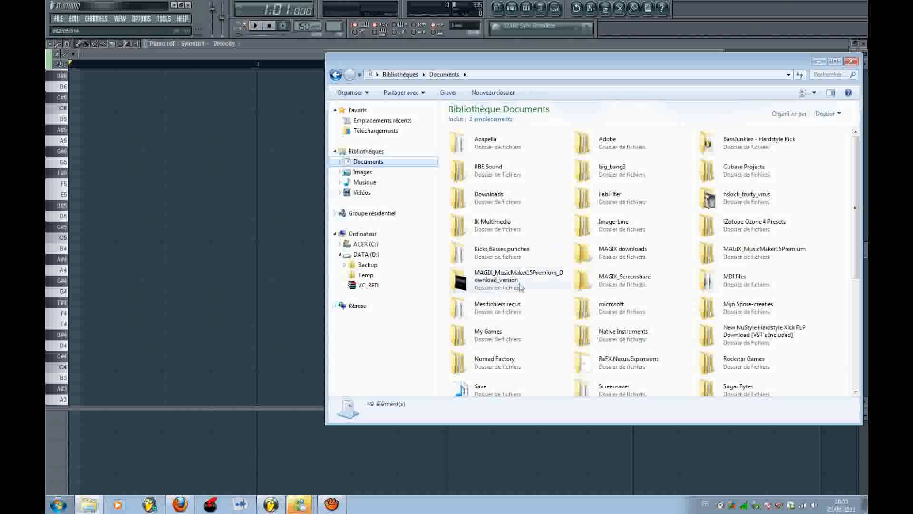
{"action": "double_click", "coordinate": [709, 280]}
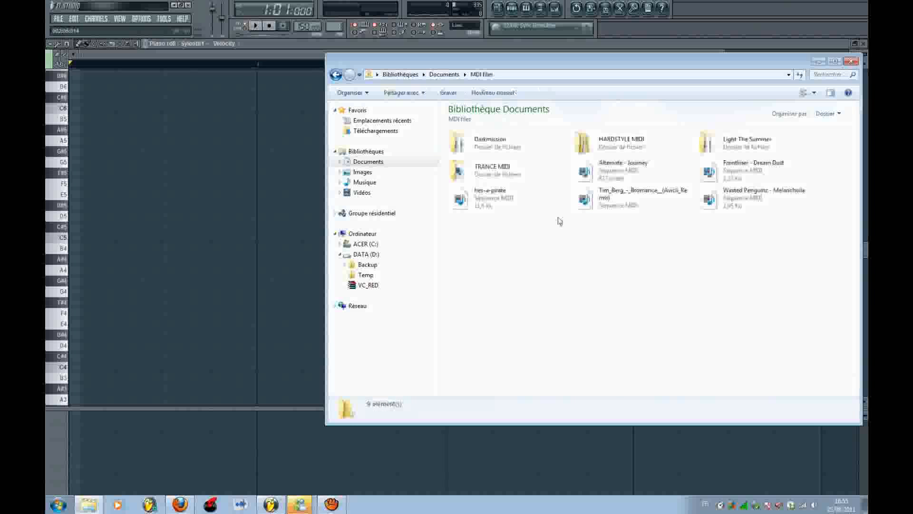
{"action": "double_click", "coordinate": [510, 152]}
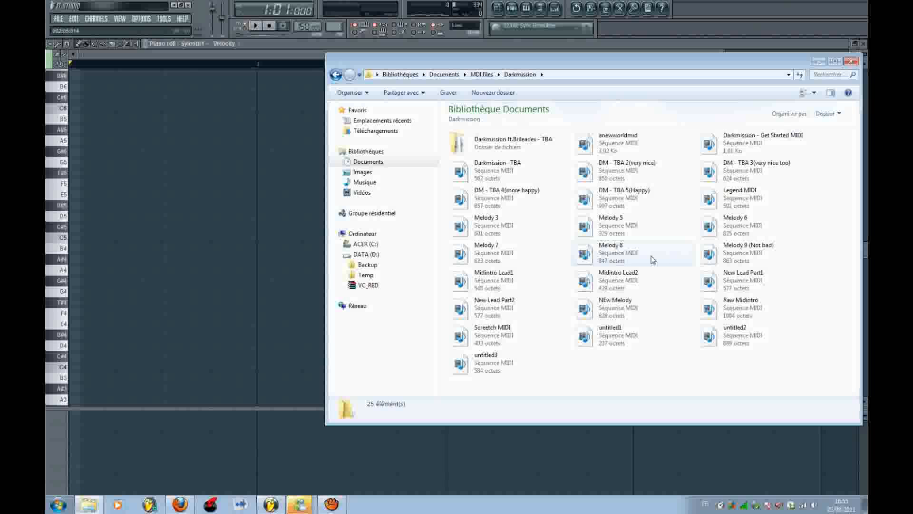
- Import the Melody 3 MIDI file into the Sylenth1 piano roll and play part of it
{"action": "left_click_drag", "start_coordinate": [493, 254], "coordinate": [226, 171]}
{"action": "left_click", "coordinate": [490, 235]}
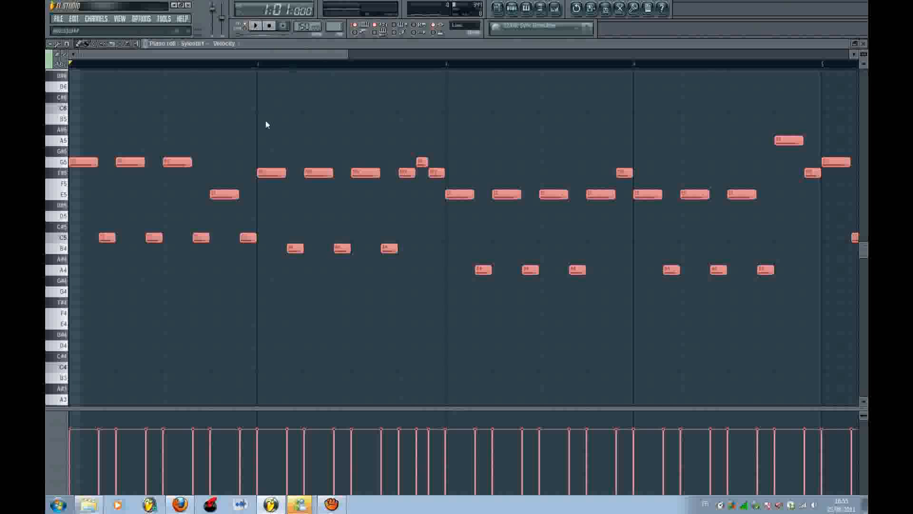
{"action": "key", "text": "space"}
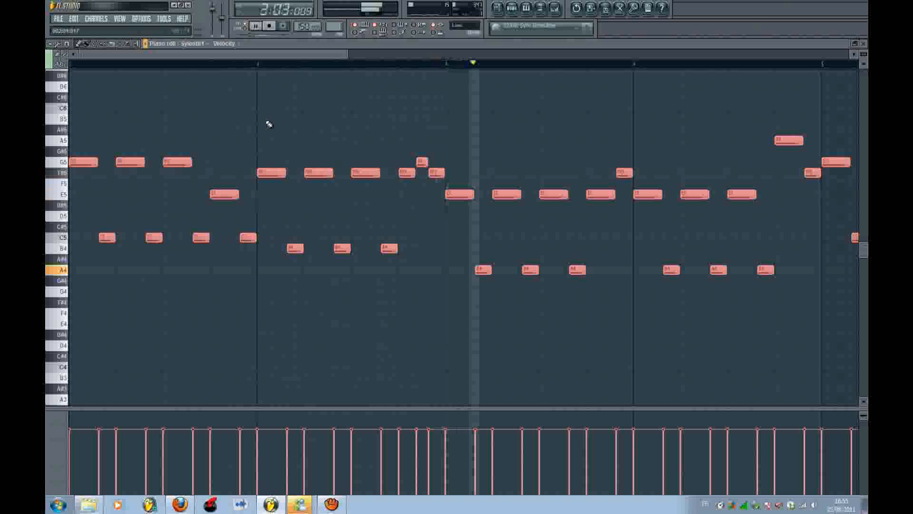
{"action": "key", "text": "space"}
- Replace the piano roll notes with the Melody 5 MIDI file and listen to part of it
{"action": "left_click", "coordinate": [89, 504]}
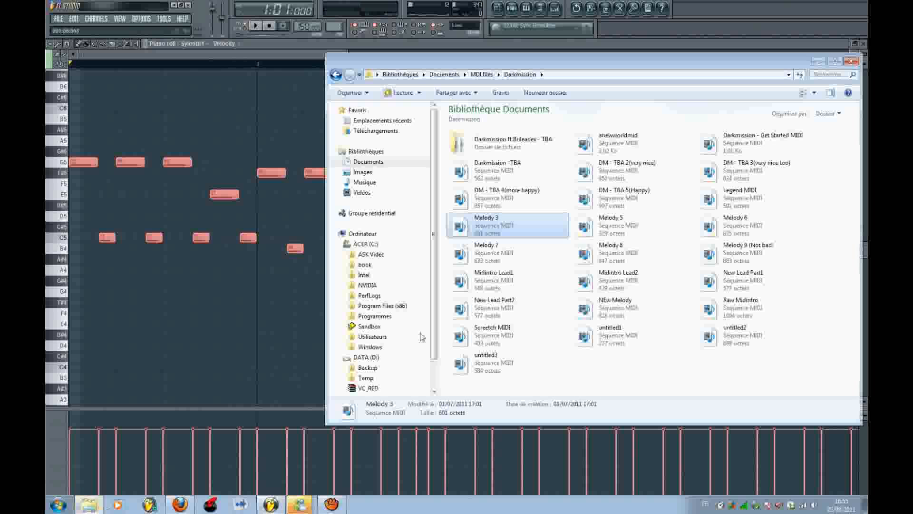
{"action": "left_click_drag", "start_coordinate": [603, 233], "coordinate": [255, 211]}
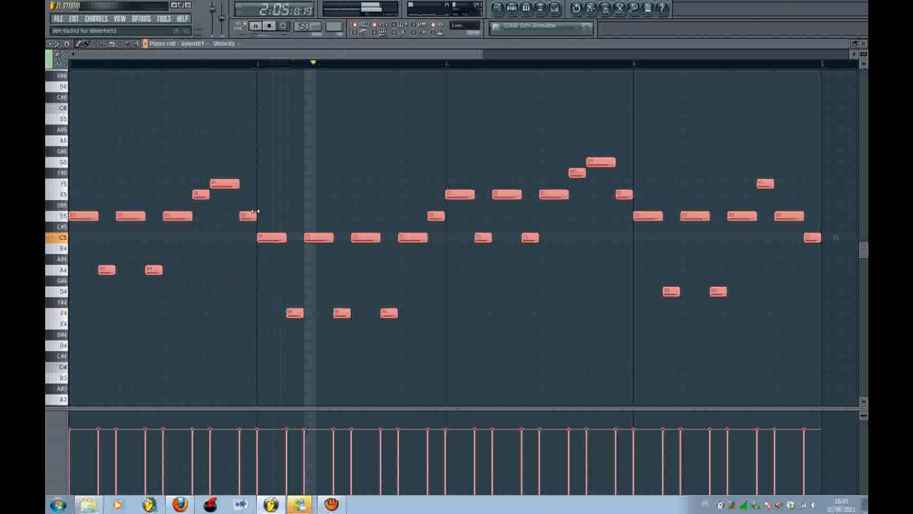
{"action": "key", "text": "space"}
- Import the Melody 7 MIDI file in place of Melody 5 and play it
{"action": "left_click", "coordinate": [89, 505]}
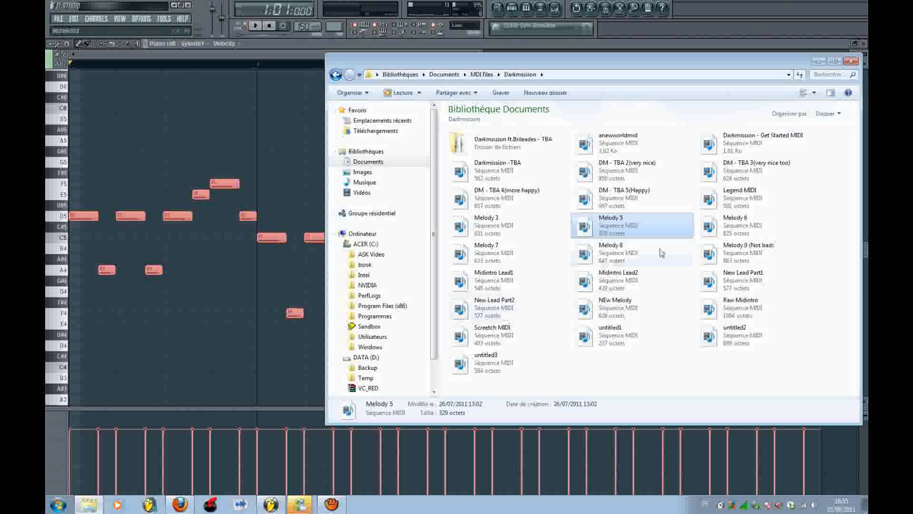
{"action": "left_click_drag", "start_coordinate": [443, 249], "coordinate": [237, 201]}
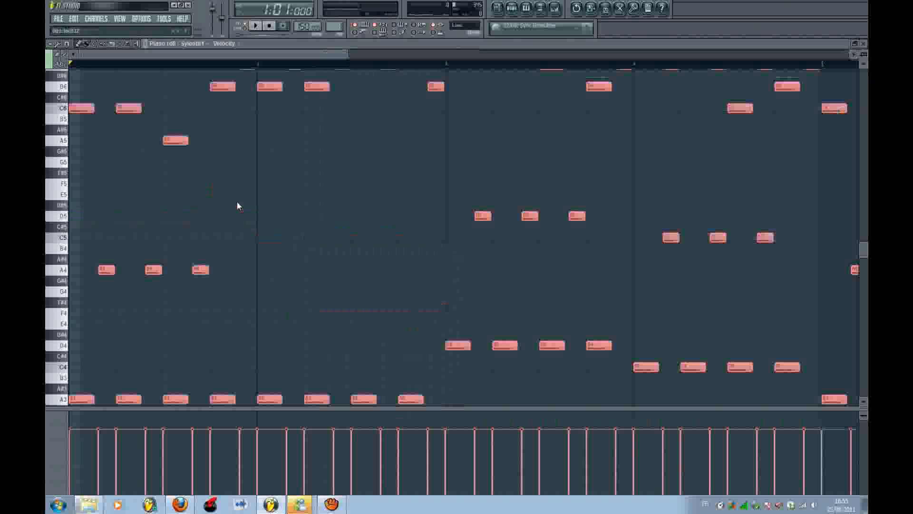
{"action": "key", "text": "space"}
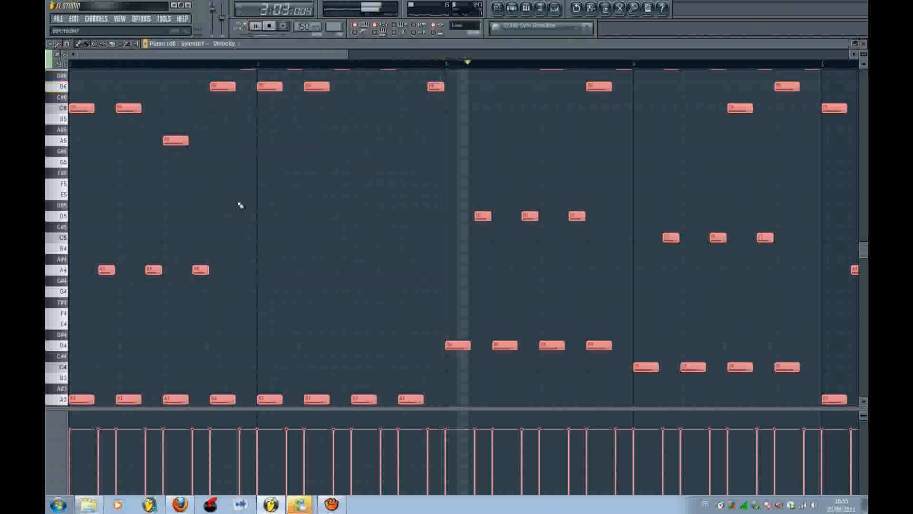
{"action": "left_click_drag", "start_coordinate": [63, 64], "coordinate": [72, 64]}
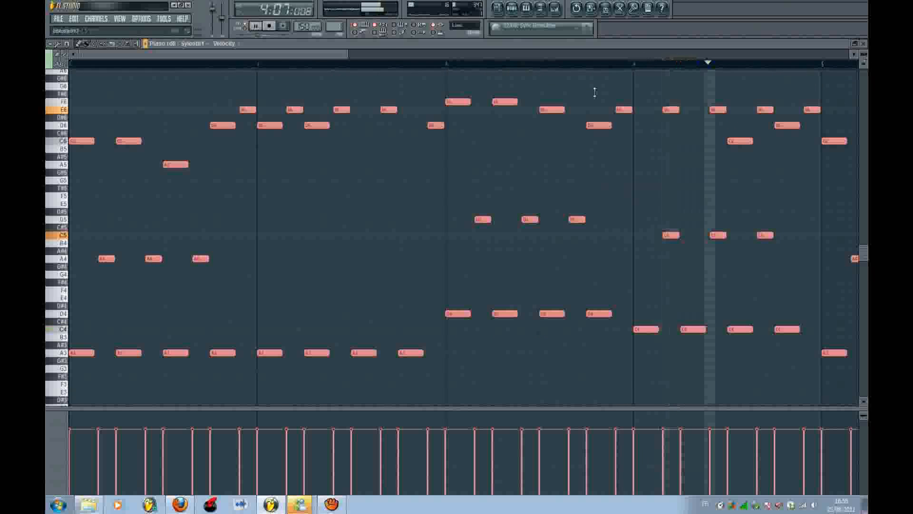
{"action": "left_click_drag", "start_coordinate": [340, 54], "coordinate": [126, 83]}
{"action": "key", "text": "space"}
- Import the Melody 8 MIDI file over the current notes and play it
{"action": "left_click", "coordinate": [88, 504]}
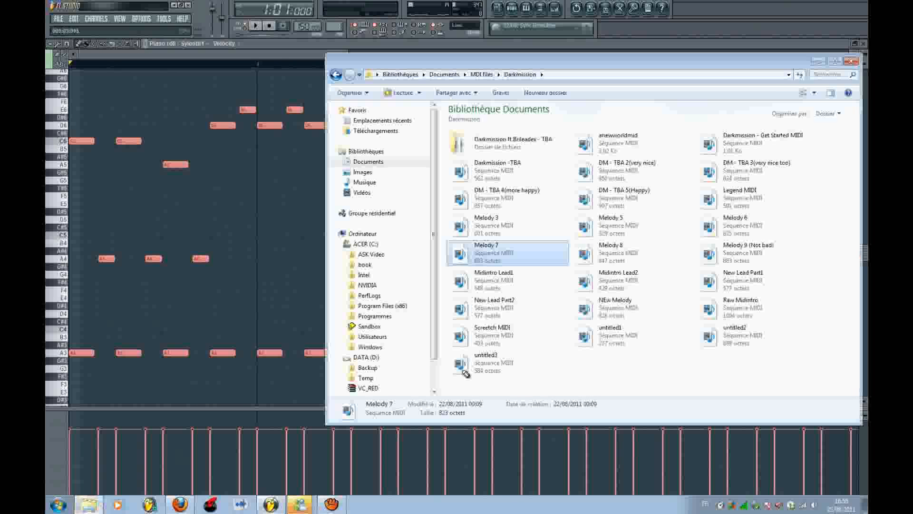
{"action": "left_click_drag", "start_coordinate": [622, 253], "coordinate": [187, 237]}
{"action": "key", "text": "space"}
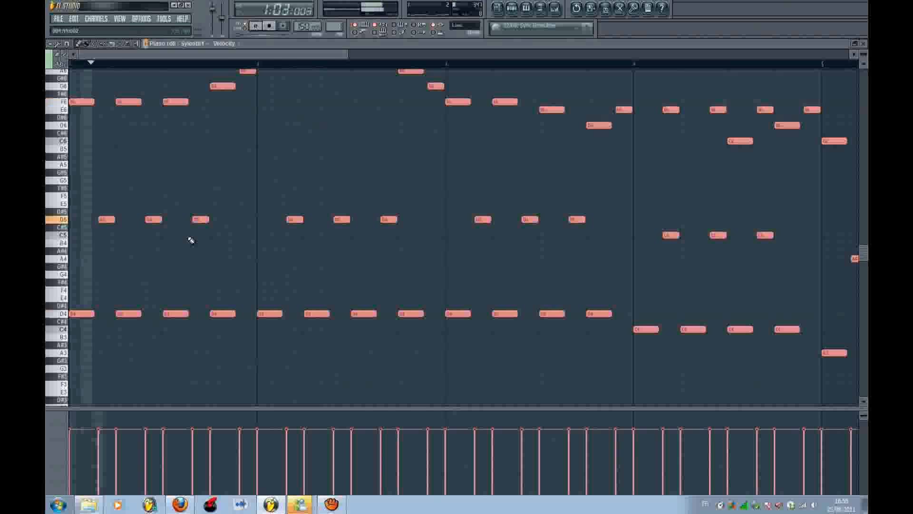
{"action": "scroll", "coordinate": [245, 223], "scroll_direction": "up", "scroll_amount": 4}
{"action": "scroll", "coordinate": [304, 84], "scroll_direction": "down", "scroll_amount": 3}
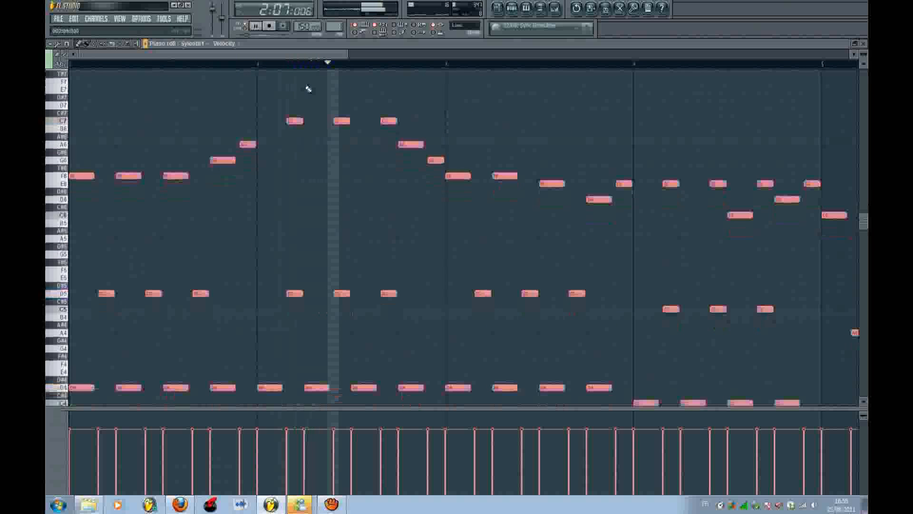
{"action": "left_click_drag", "start_coordinate": [320, 56], "coordinate": [192, 86]}
{"action": "key", "text": "space"}
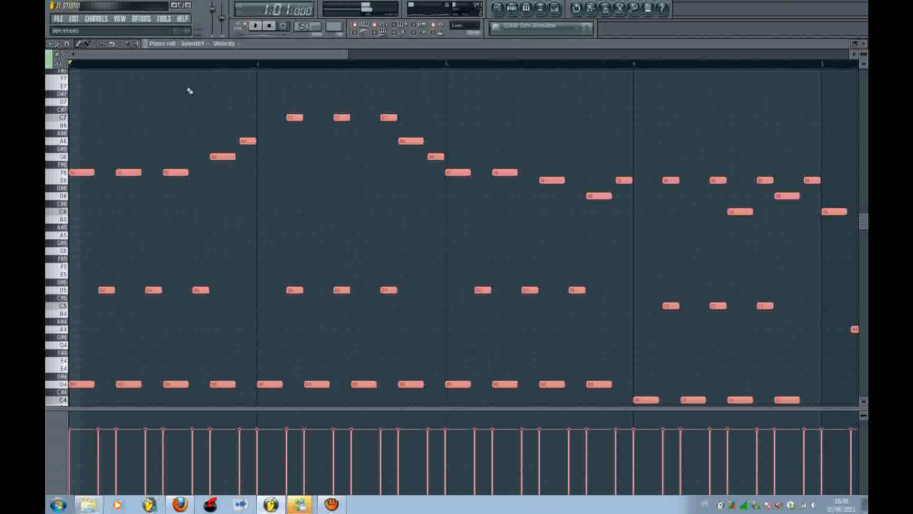
- Bring the Melody 7 MIDI file back into the Sylenth1 piano roll in place of Melody 8
{"action": "left_click", "coordinate": [90, 504]}
{"action": "left_click_drag", "start_coordinate": [523, 248], "coordinate": [253, 234]}
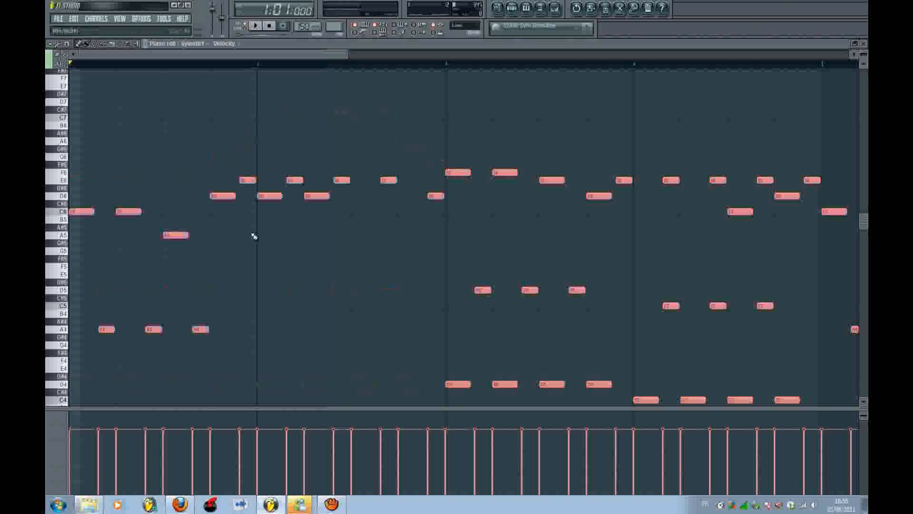
{"action": "scroll", "coordinate": [275, 136], "scroll_direction": "down", "scroll_amount": 3}
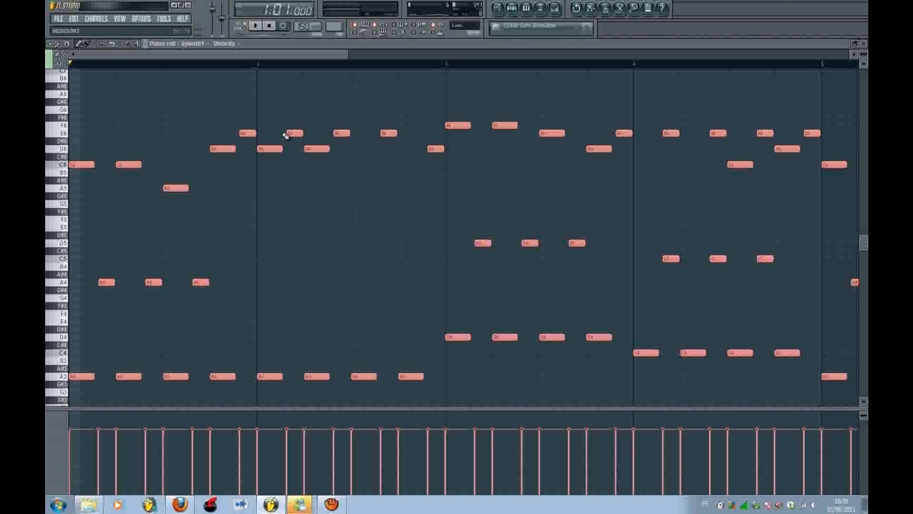
{"action": "mouse_move", "coordinate": [260, 55]}
{"action": "left_mouse_down"}
{"action": "mouse_move", "coordinate": [625, 74]}
{"action": "mouse_move", "coordinate": [276, 62]}
{"action": "left_mouse_up"}
- Return to the playlist, start playing the melody and reopen the Sylenth1 editor, shifting its window slightly
{"action": "left_click", "coordinate": [499, 9]}
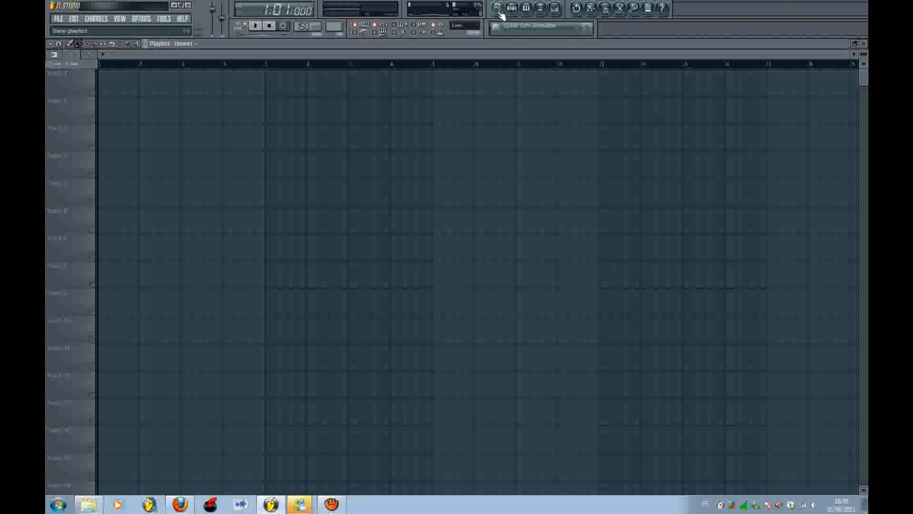
{"action": "key", "text": "space"}
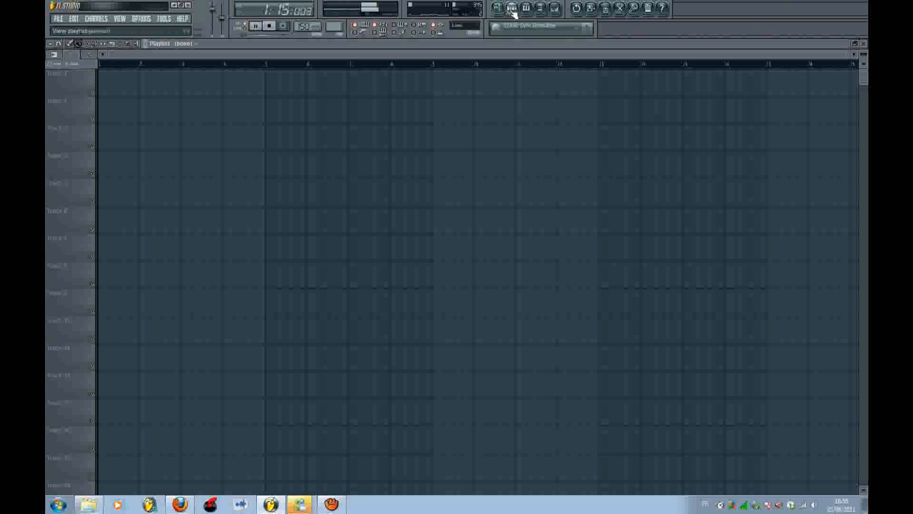
{"action": "left_click", "coordinate": [511, 8]}
{"action": "left_click", "coordinate": [682, 104]}
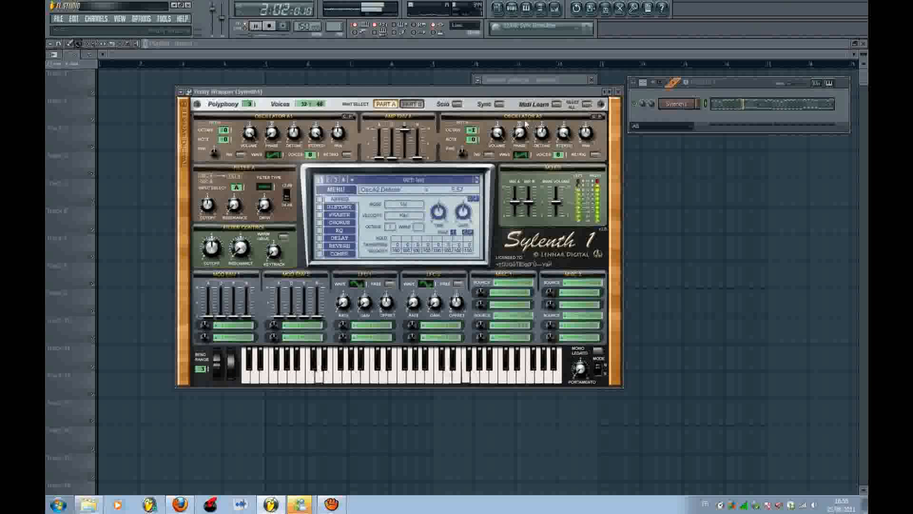
{"action": "left_click_drag", "start_coordinate": [409, 92], "coordinate": [415, 95]}
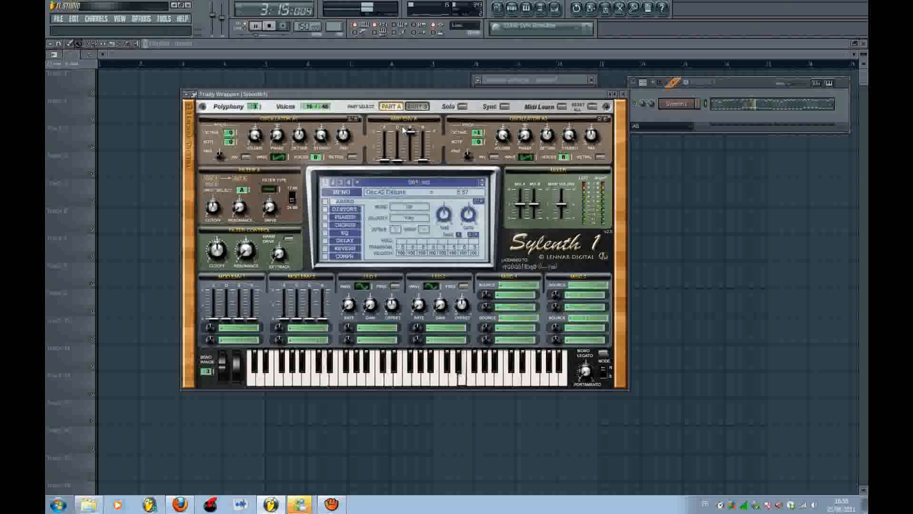
- Set Amp Envelope A's decay to about 5.83, sustain to about 3.86 and release to 2.02, then audition the melody
{"action": "left_click_drag", "start_coordinate": [401, 127], "coordinate": [399, 162]}
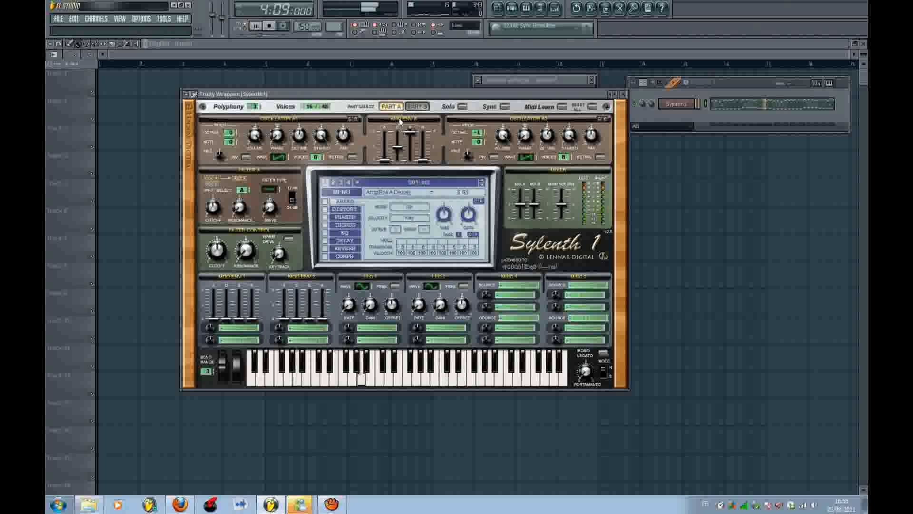
{"action": "mouse_move", "coordinate": [400, 122]}
{"action": "left_mouse_down"}
{"action": "mouse_move", "coordinate": [403, 96]}
{"action": "mouse_move", "coordinate": [404, 114]}
{"action": "left_mouse_up"}
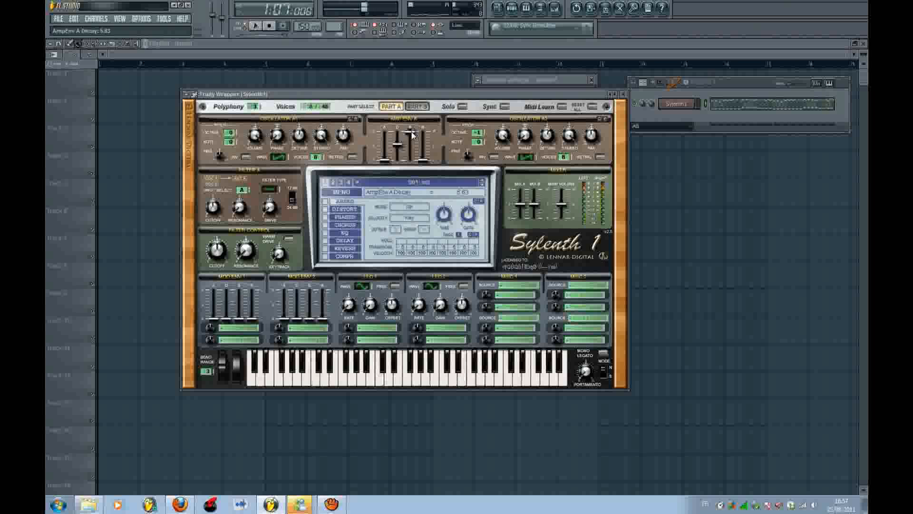
{"action": "key", "text": "space"}
{"action": "left_click_drag", "start_coordinate": [413, 133], "coordinate": [408, 186]}
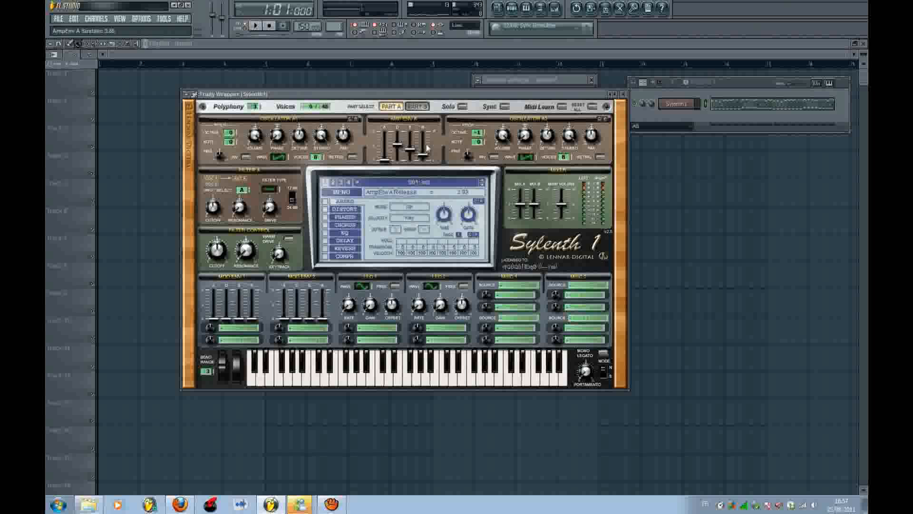
{"action": "left_click_drag", "start_coordinate": [426, 147], "coordinate": [428, 147]}
{"action": "key", "text": "space"}
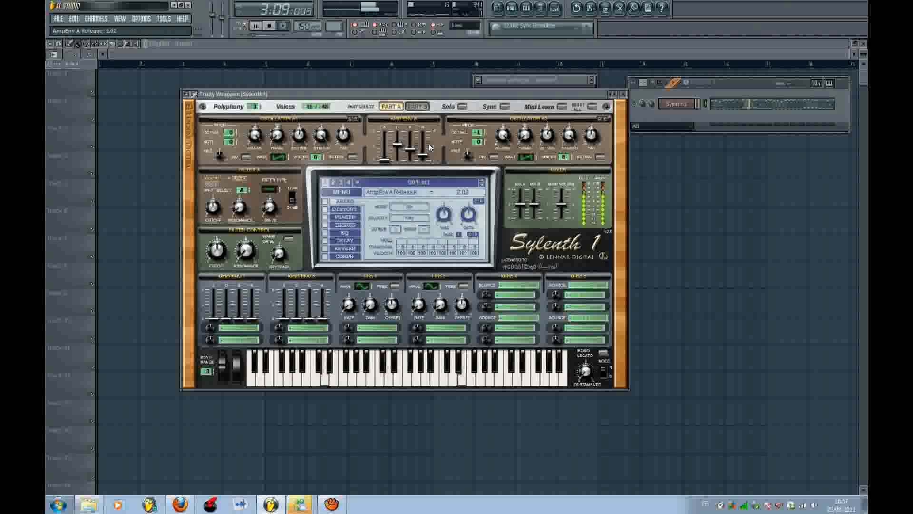
{"action": "key", "text": "space"}
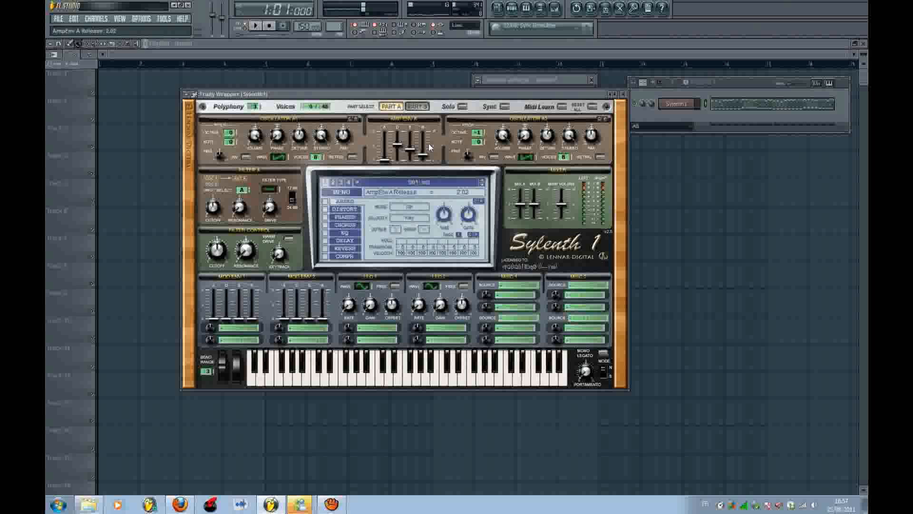
- Compare the Part A and Part B oscillator and envelope settings, ending on Part A
{"action": "left_click", "coordinate": [418, 107]}
{"action": "left_click", "coordinate": [391, 106]}
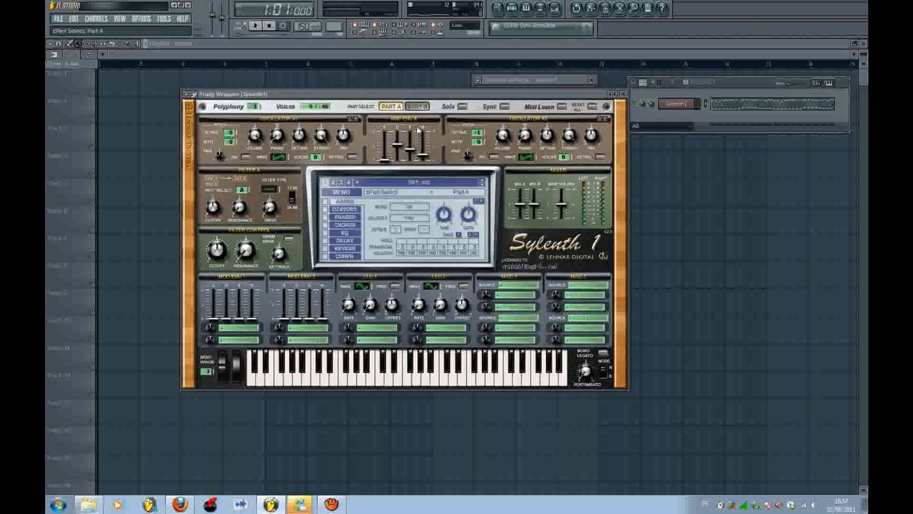
{"action": "left_click", "coordinate": [412, 106]}
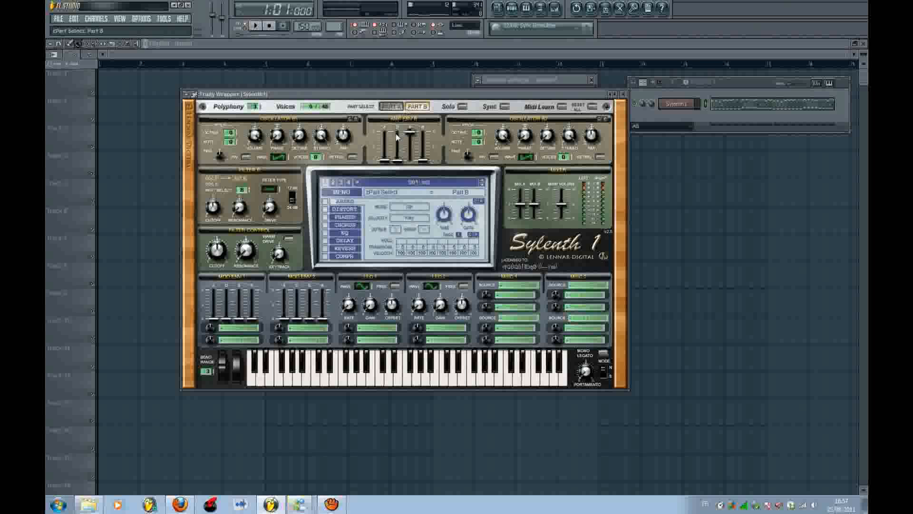
{"action": "left_click", "coordinate": [393, 107]}
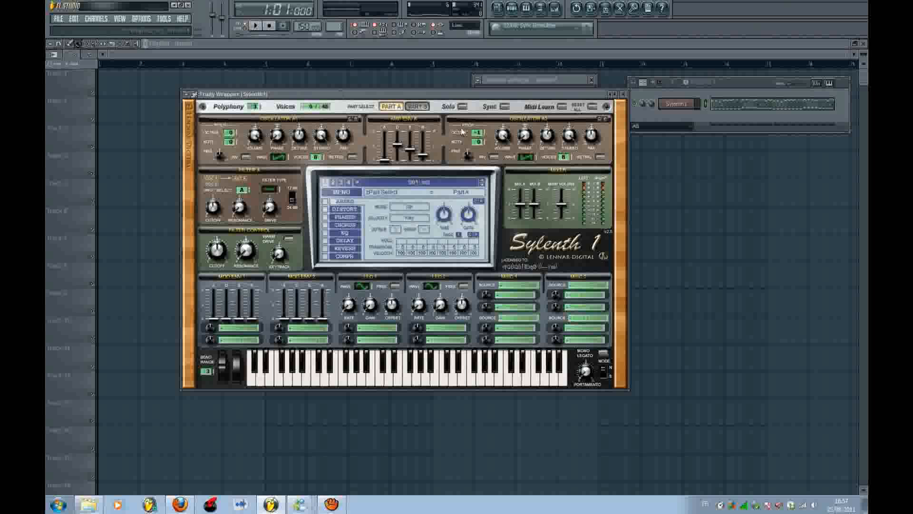
{"action": "left_click", "coordinate": [419, 106]}
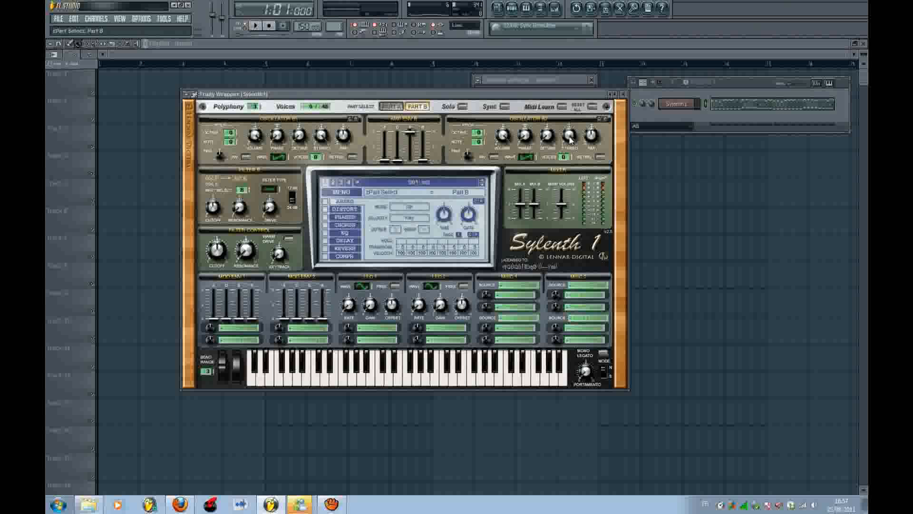
{"action": "left_click", "coordinate": [391, 106]}
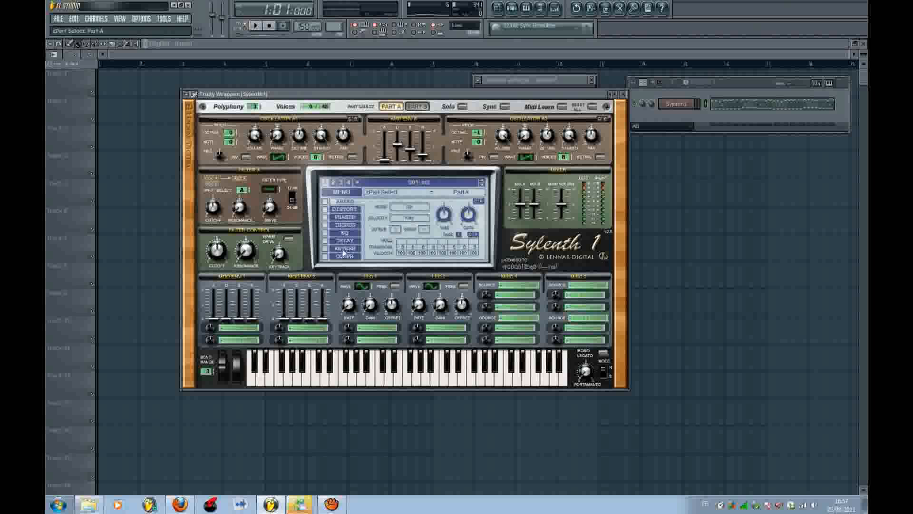
- Switch on the EQ, delay and reverb effects, show the EQ settings and start playing the melody
{"action": "left_click", "coordinate": [326, 233]}
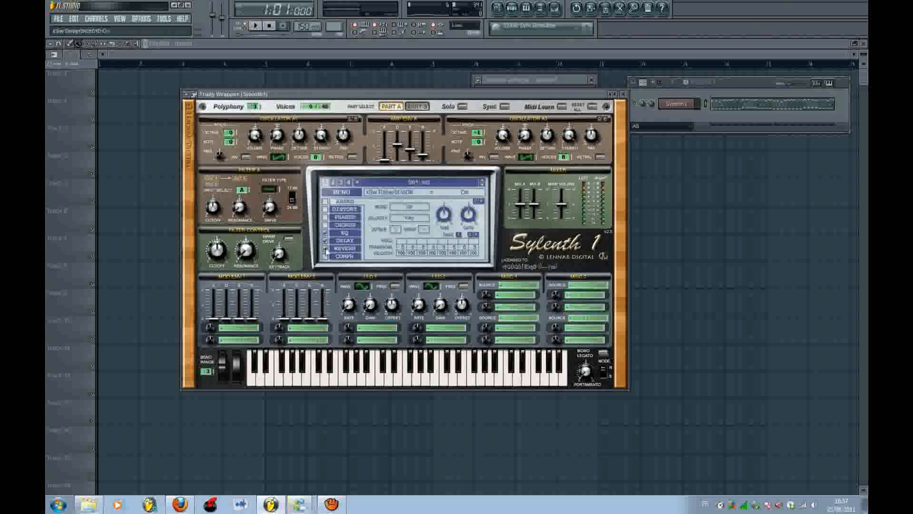
{"action": "left_click", "coordinate": [344, 234]}
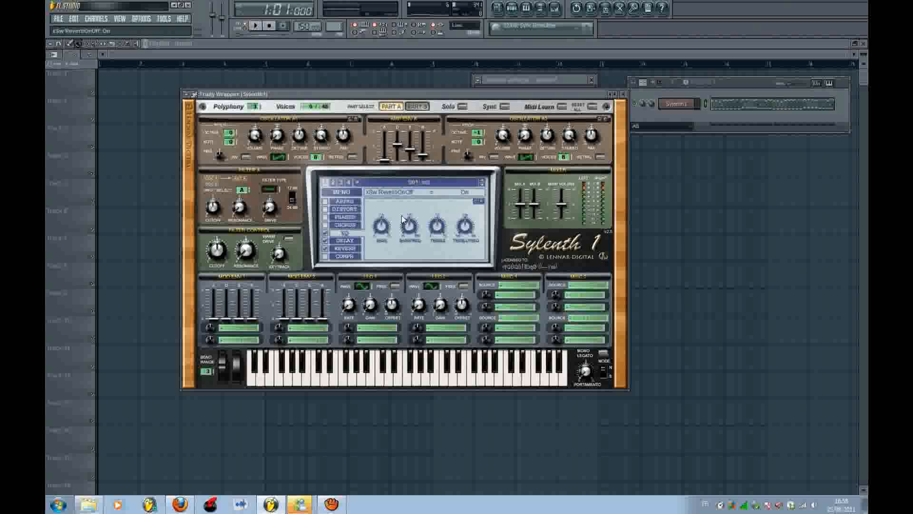
{"action": "key", "text": "space"}
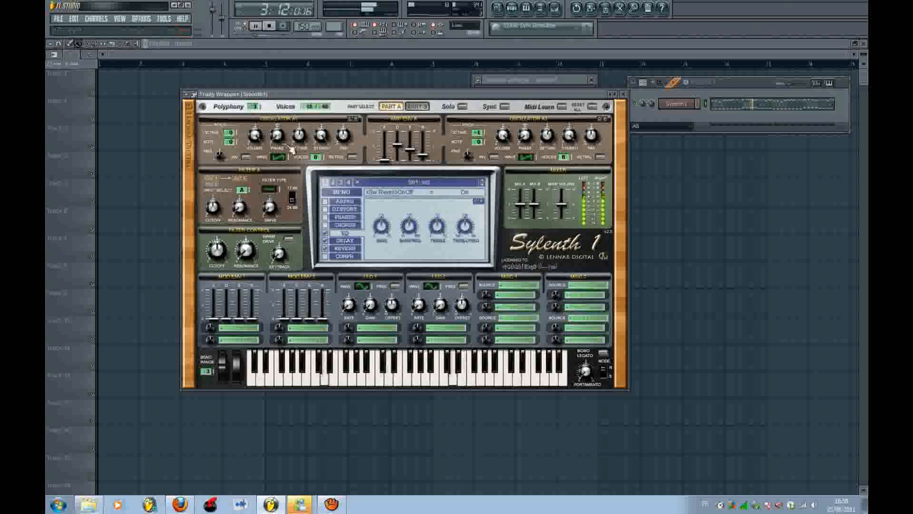
- Shape the EQ by adjusting the bass, setting bass frequency to 880 Hz, treble to about 11.29 dB and treble frequency to 440 Hz
{"action": "left_click", "coordinate": [384, 227]}
{"action": "left_click_drag", "start_coordinate": [384, 227], "coordinate": [393, 213]}
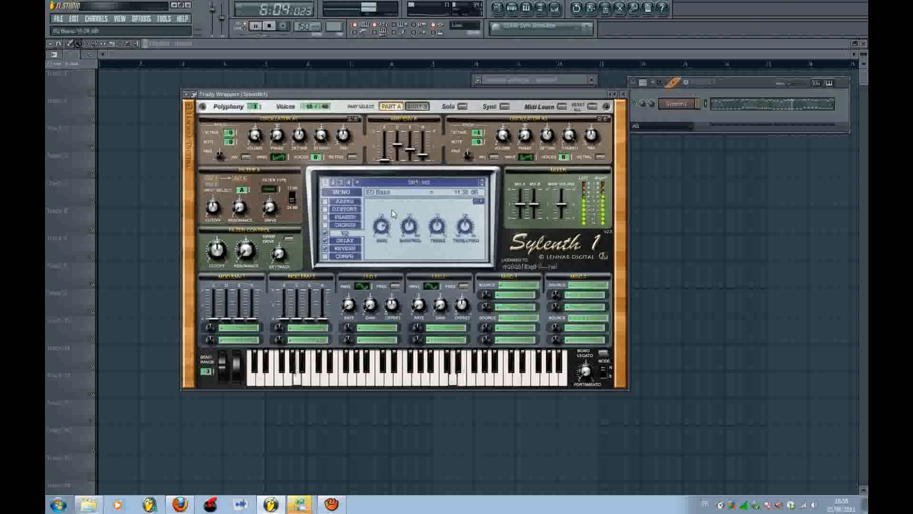
{"action": "left_click", "coordinate": [410, 224]}
{"action": "left_click_drag", "start_coordinate": [428, 194], "coordinate": [389, 274]}
{"action": "left_click_drag", "start_coordinate": [412, 226], "coordinate": [418, 202]}
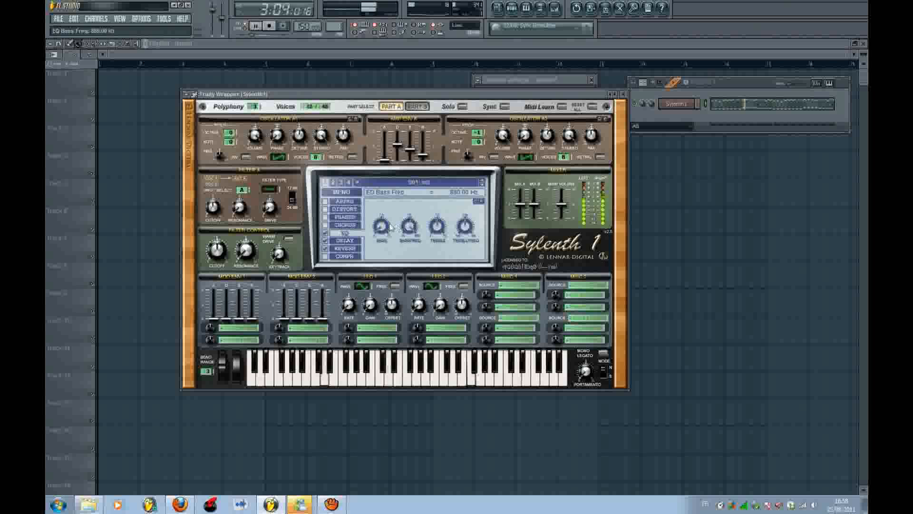
{"action": "mouse_move", "coordinate": [382, 228]}
{"action": "left_mouse_down"}
{"action": "mouse_move", "coordinate": [409, 232]}
{"action": "mouse_move", "coordinate": [383, 226]}
{"action": "left_mouse_up"}
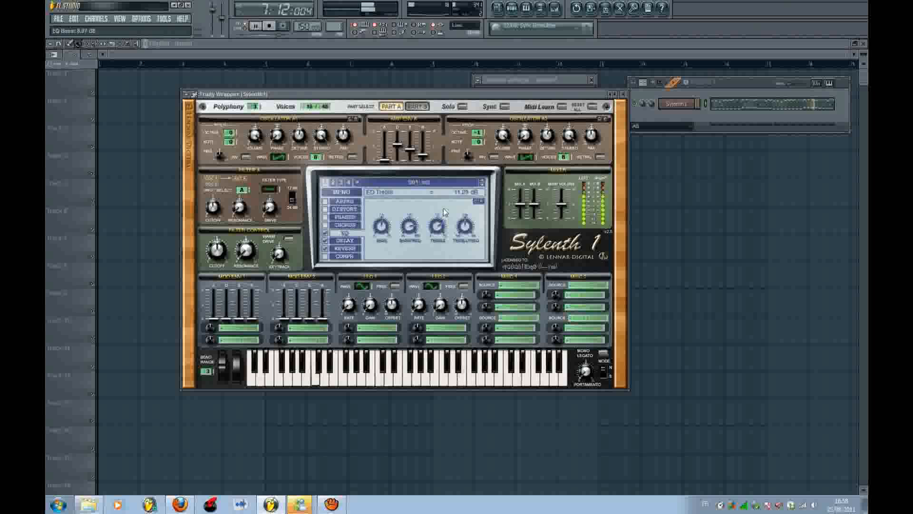
{"action": "left_click_drag", "start_coordinate": [464, 224], "coordinate": [464, 286]}
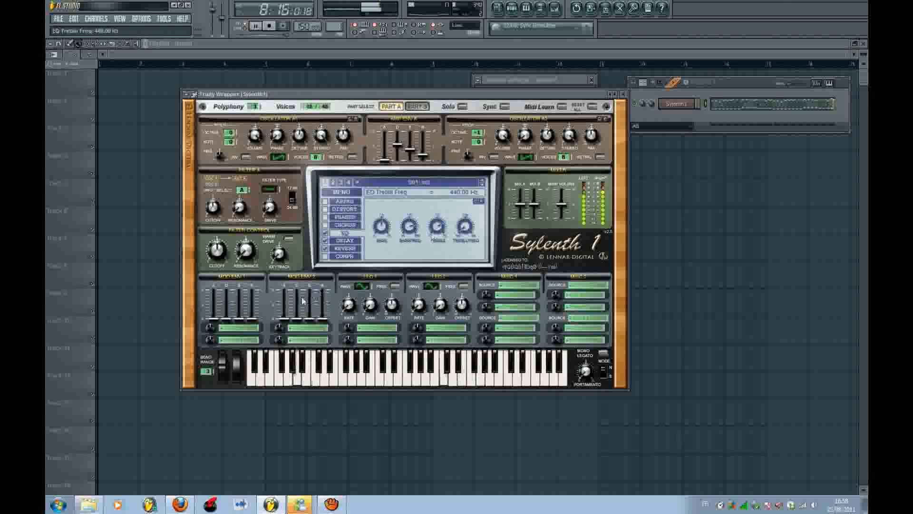
- In the delay settings, adjust the high cut, turn ping pong off and set dry/wet to about 56%
{"action": "left_click", "coordinate": [354, 243]}
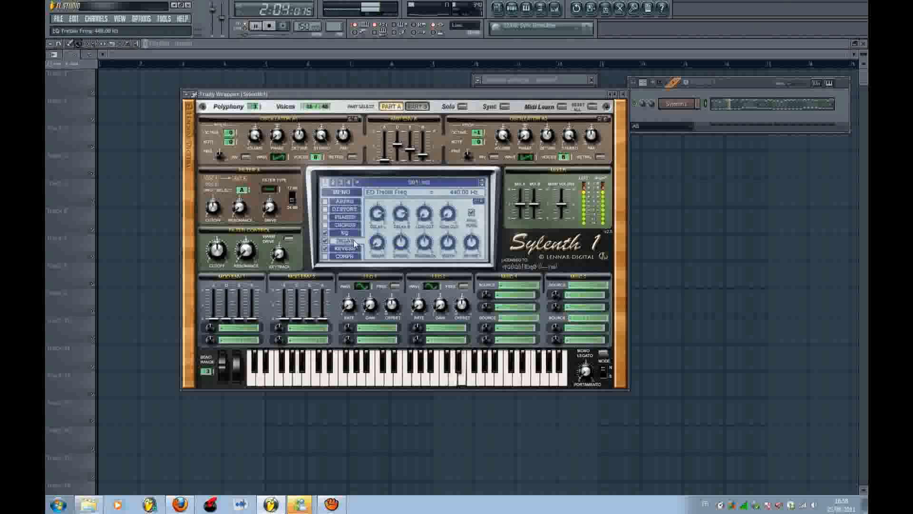
{"action": "left_click_drag", "start_coordinate": [453, 208], "coordinate": [452, 191]}
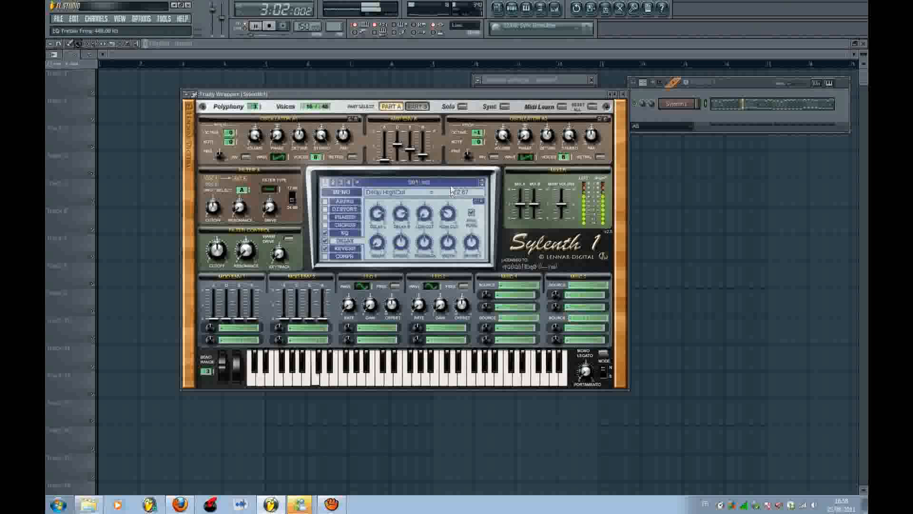
{"action": "left_click", "coordinate": [471, 213]}
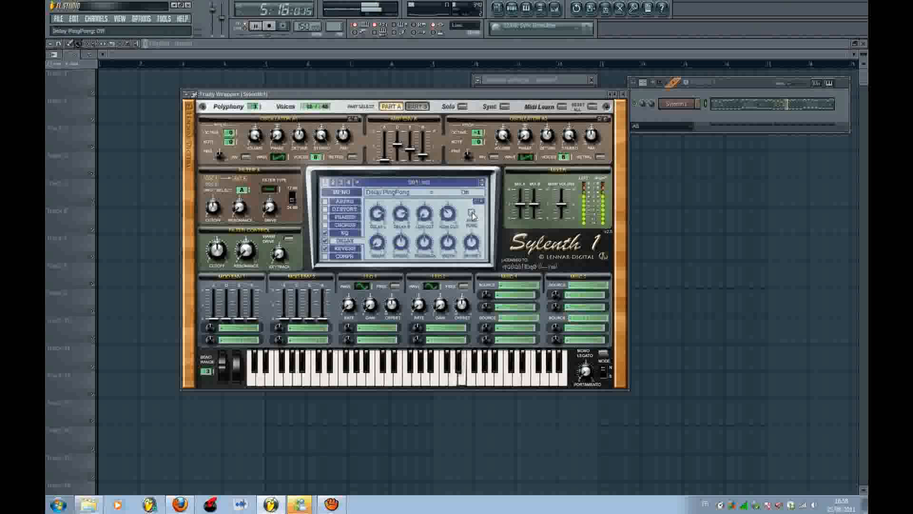
{"action": "left_click_drag", "start_coordinate": [472, 253], "coordinate": [470, 247]}
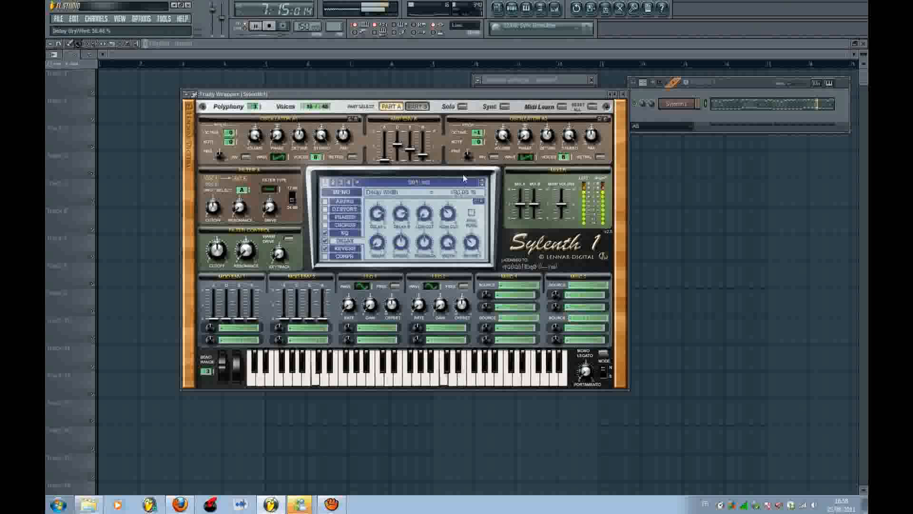
- Set the delay width to 100%, adjust its feedback and spread, set smear to 0, and stop playback
{"action": "left_click_drag", "start_coordinate": [464, 175], "coordinate": [465, 170]}
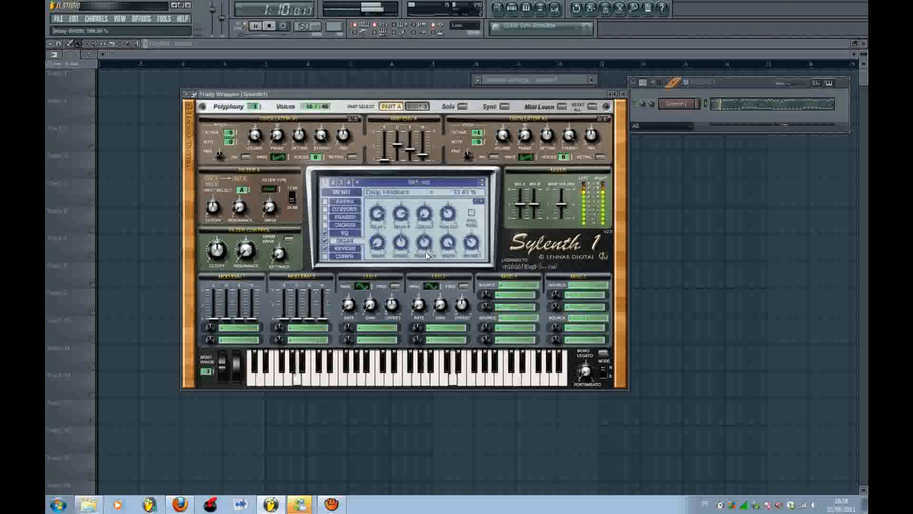
{"action": "left_click_drag", "start_coordinate": [427, 255], "coordinate": [402, 207]}
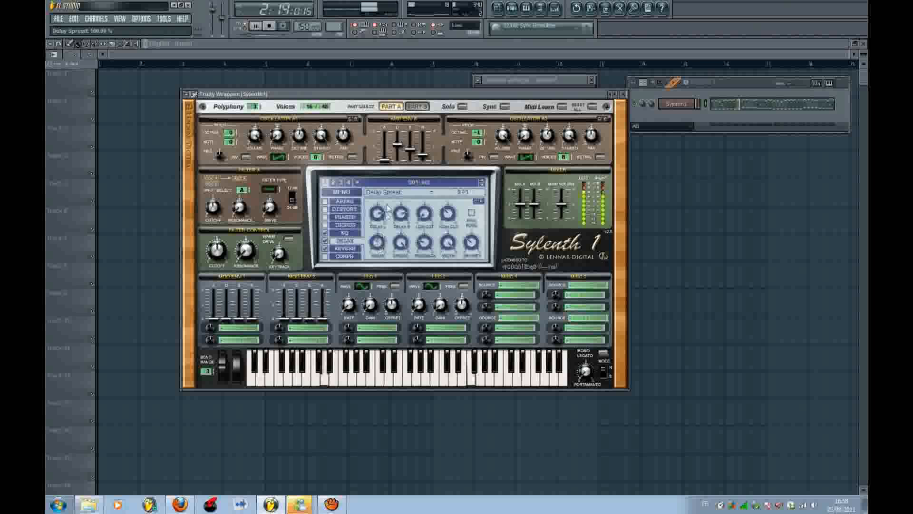
{"action": "left_click_drag", "start_coordinate": [381, 241], "coordinate": [379, 256]}
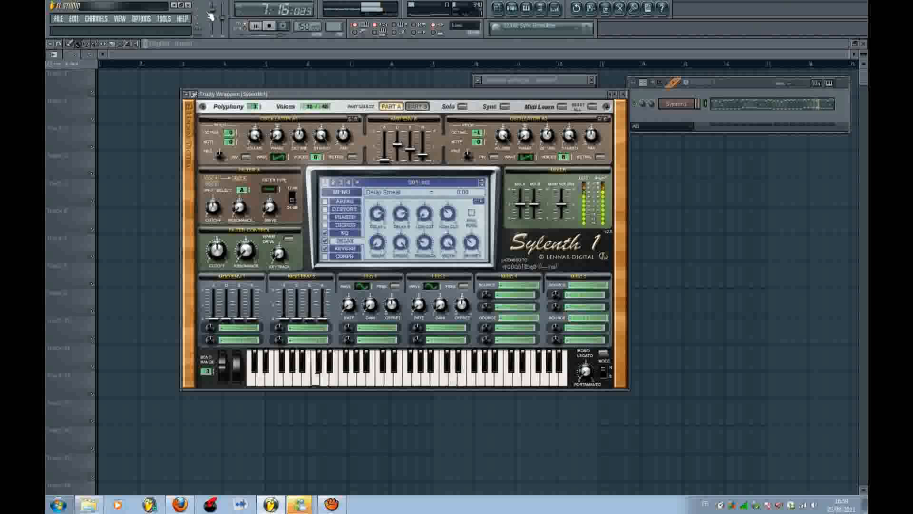
{"action": "key", "text": "space"}
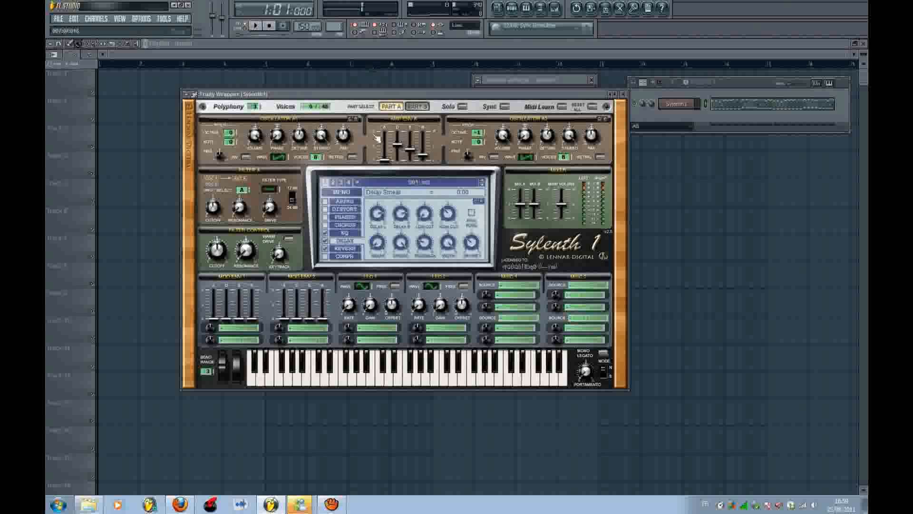
- Adjust the reverb's dry/wet mix and set its size to 0 while the melody plays, then stop playback
{"action": "left_click", "coordinate": [355, 248]}
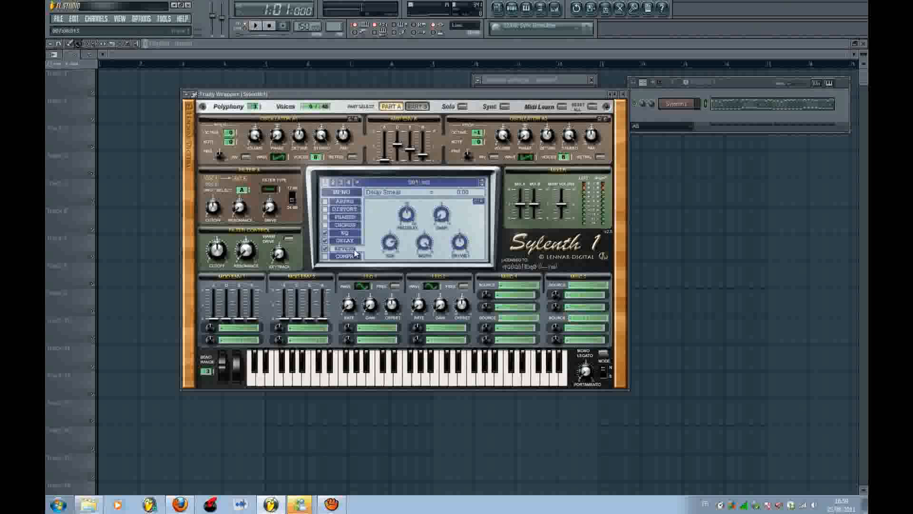
{"action": "key", "text": "space"}
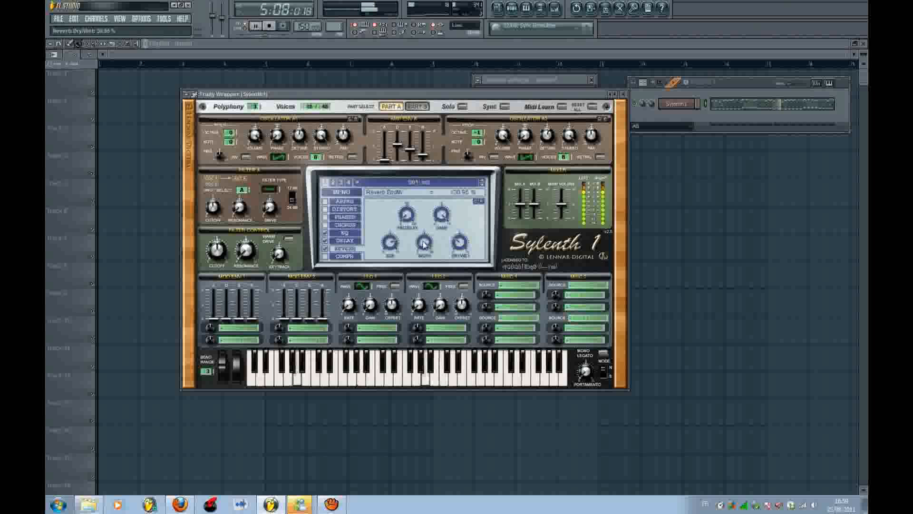
{"action": "left_click_drag", "start_coordinate": [390, 242], "coordinate": [387, 423]}
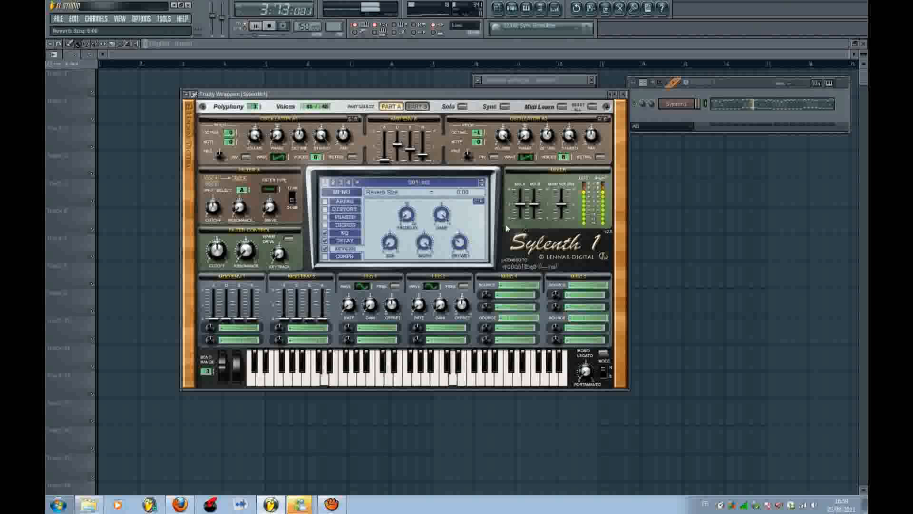
{"action": "key", "text": "space"}
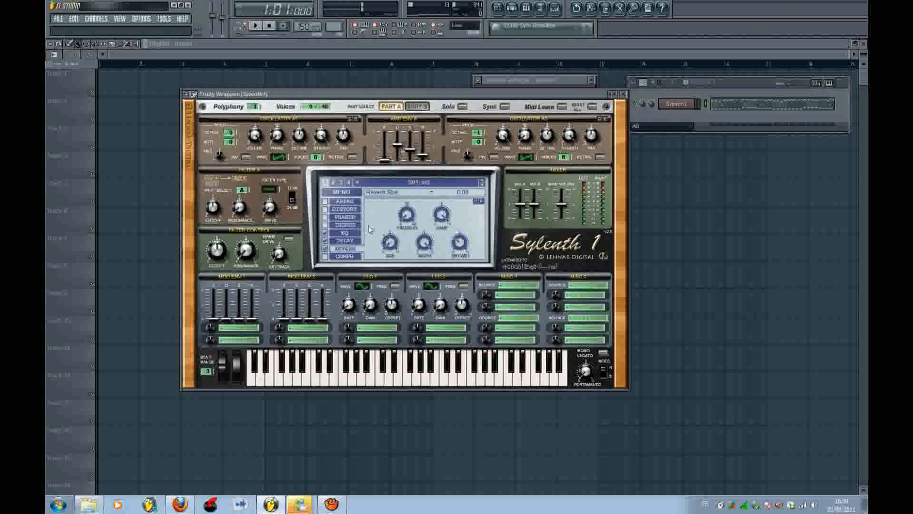
- Flip repeatedly between Part B and Part A to compare their settings again, finishing on Part A
{"action": "left_click", "coordinate": [417, 106]}
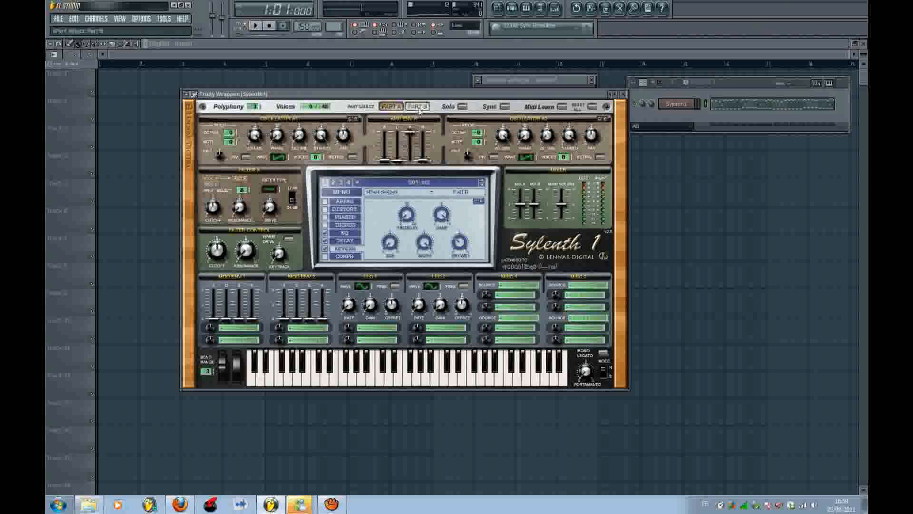
{"action": "left_click", "coordinate": [393, 105]}
{"action": "left_click", "coordinate": [416, 106]}
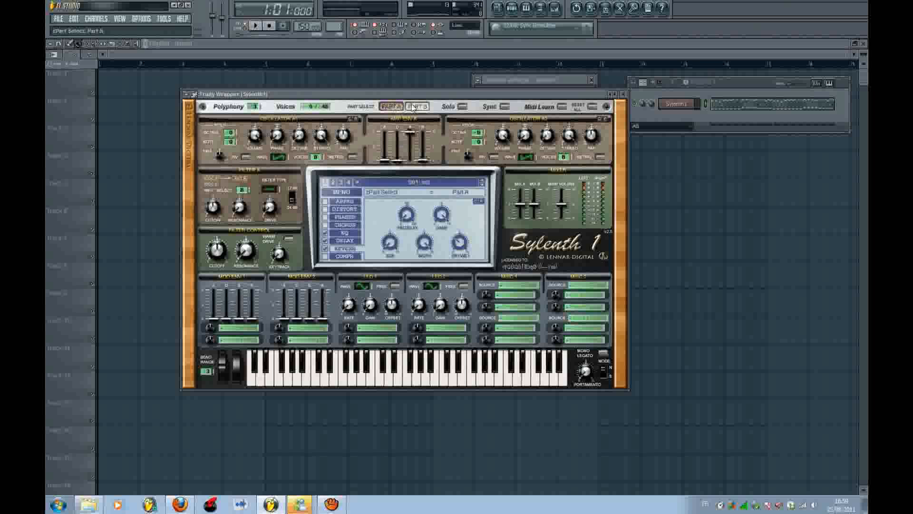
{"action": "left_click", "coordinate": [393, 106]}
{"action": "left_click", "coordinate": [416, 106]}
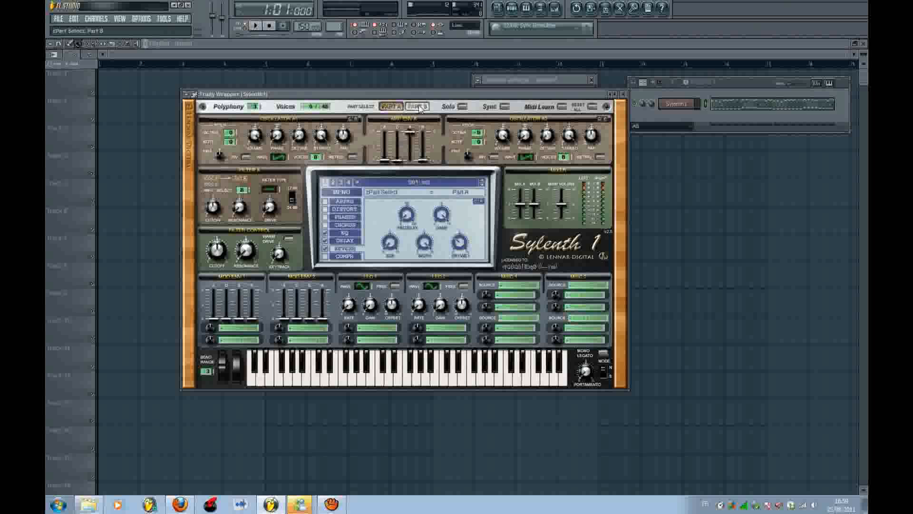
{"action": "left_click", "coordinate": [395, 106]}
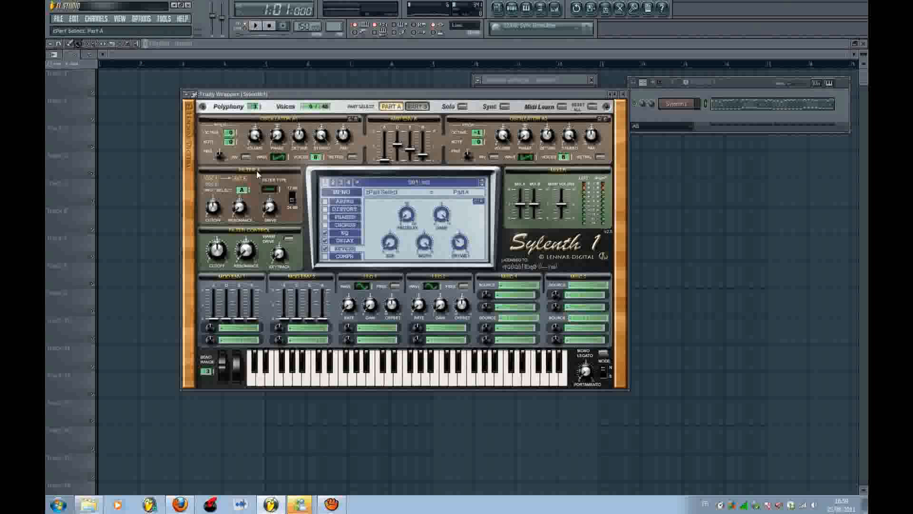
- Adjust Filter A's slope, set its type to lowpass and turn on Warm Drive in the filter control section
{"action": "left_click", "coordinate": [292, 202]}
{"action": "left_click_drag", "start_coordinate": [273, 192], "coordinate": [274, 190]}
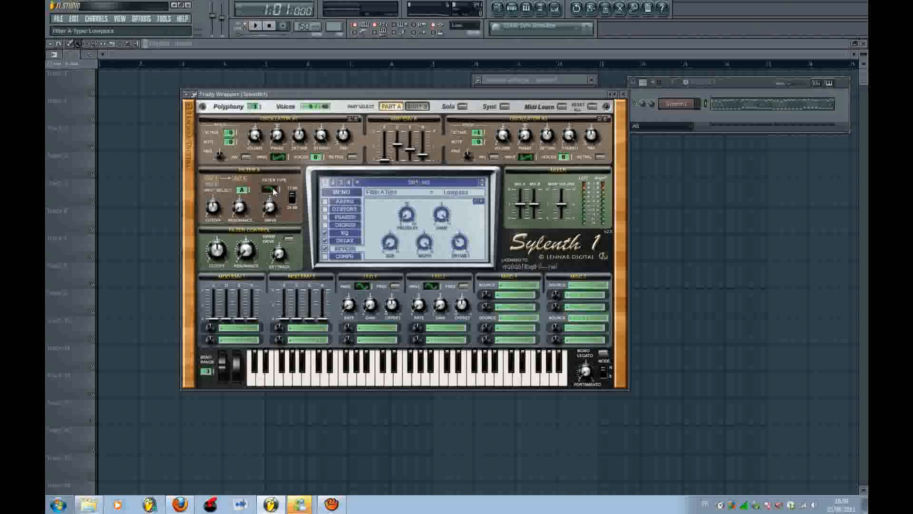
{"action": "mouse_move", "coordinate": [273, 187]}
{"action": "left_mouse_down"}
{"action": "mouse_move", "coordinate": [272, 201]}
{"action": "mouse_move", "coordinate": [274, 178]}
{"action": "left_mouse_up"}
{"action": "left_click", "coordinate": [288, 240]}
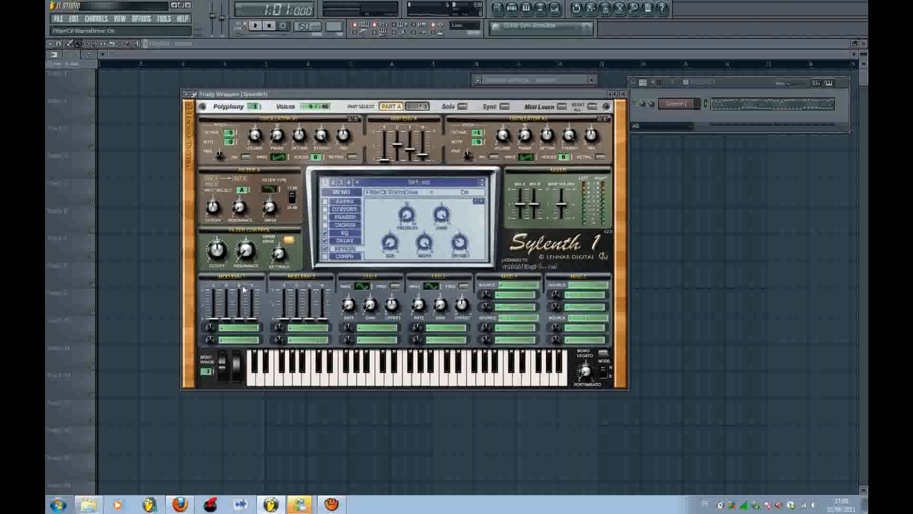
- Set Mod Env 1's attack to about 5.11, raise its decay to maximum, and set its sustain and release to 10
{"action": "left_click_drag", "start_coordinate": [215, 321], "coordinate": [217, 277]}
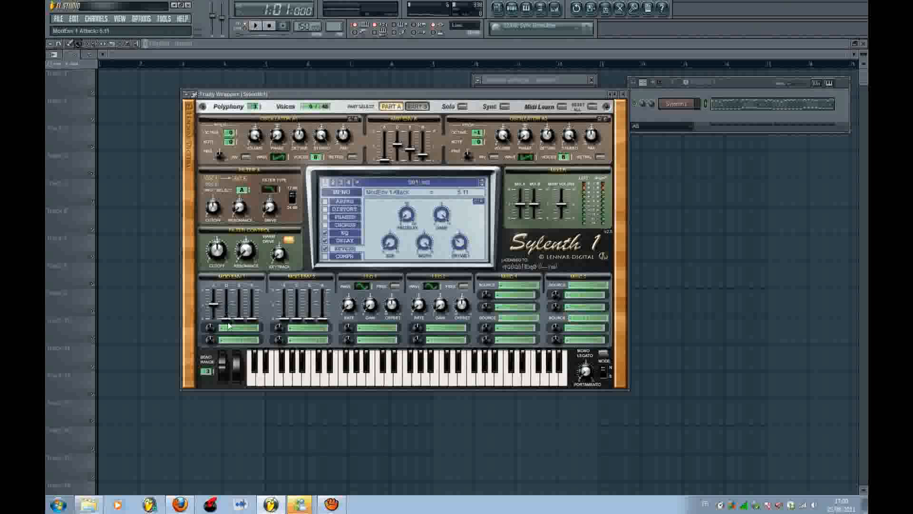
{"action": "left_click_drag", "start_coordinate": [227, 320], "coordinate": [261, 217]}
{"action": "left_click_drag", "start_coordinate": [240, 318], "coordinate": [269, 180]}
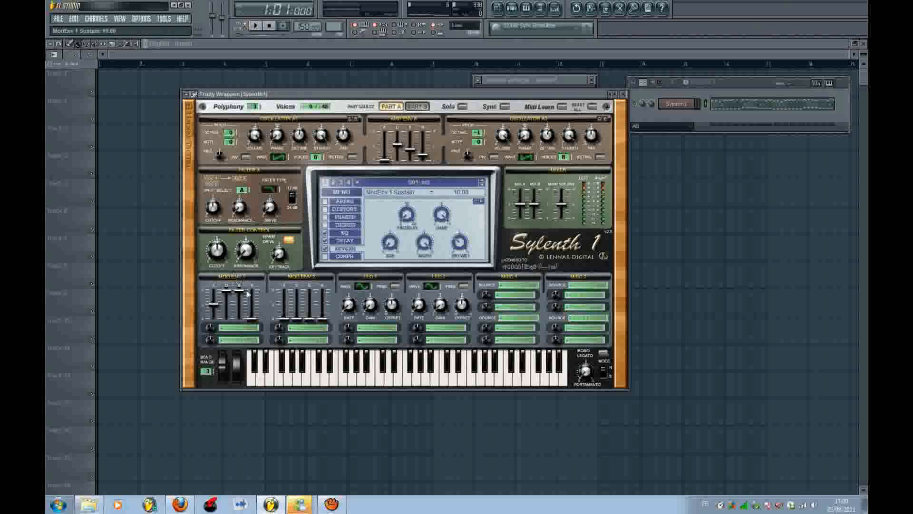
{"action": "left_click_drag", "start_coordinate": [251, 320], "coordinate": [289, 112]}
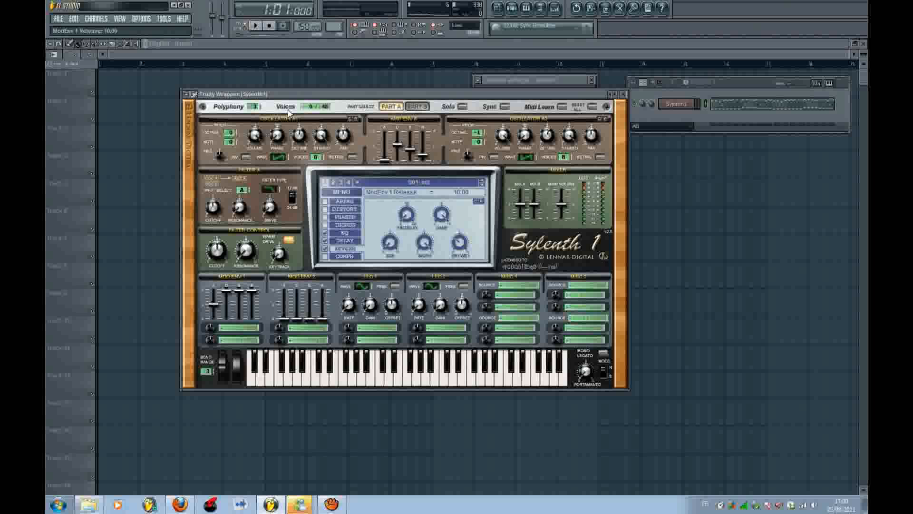
- Route Mod Env 1 to Cutoff AB with an amount of -10 and play test notes to audition it
{"action": "left_click", "coordinate": [222, 327]}
{"action": "left_click", "coordinate": [308, 371]}
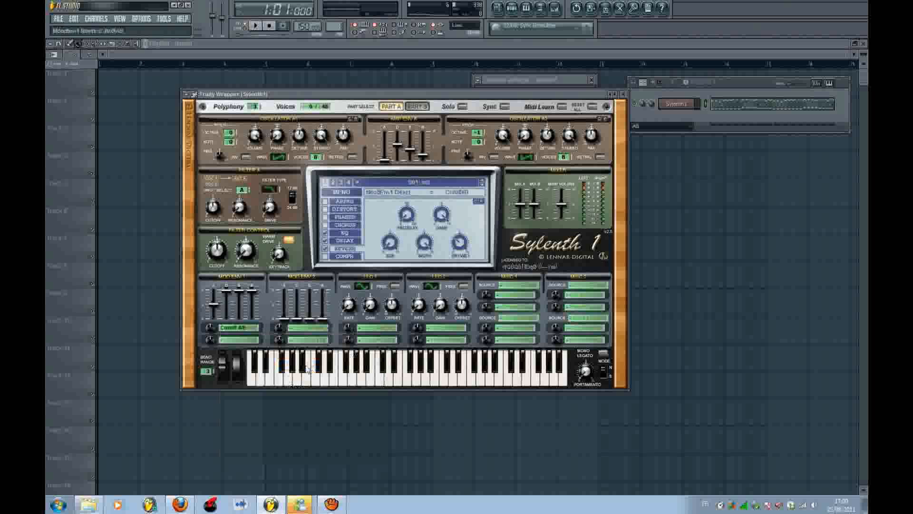
{"action": "left_click_drag", "start_coordinate": [213, 324], "coordinate": [203, 422]}
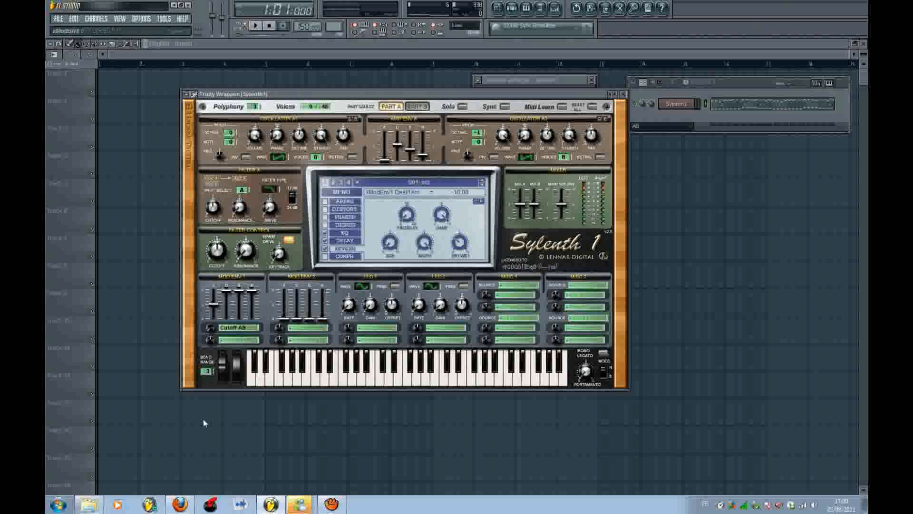
{"action": "key", "text": "z"}
{"action": "key", "text": "z"}
{"action": "key", "text": "z"}
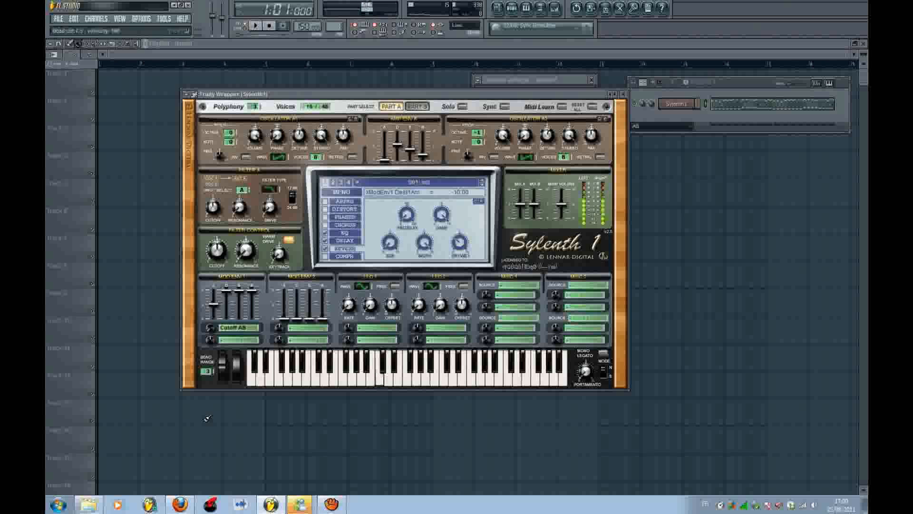
{"action": "key", "text": "z"}
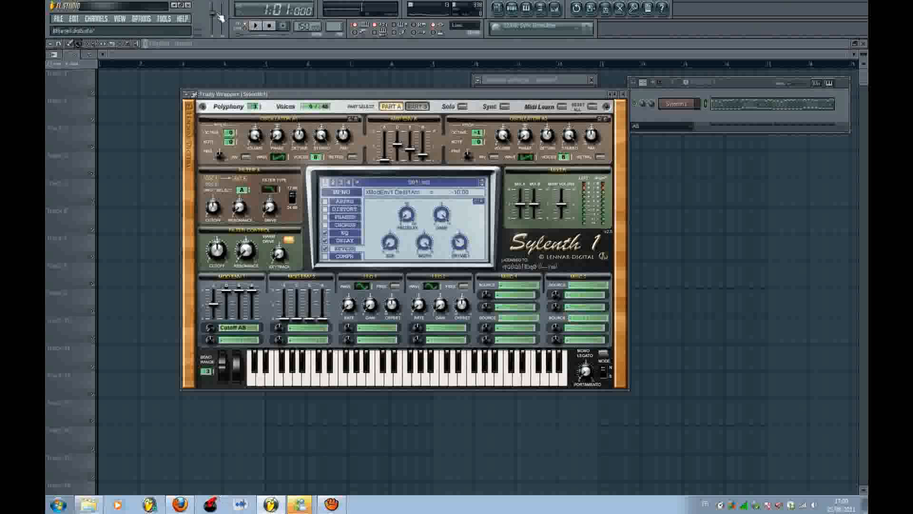
- Sweep the filter control cutoff up and down while repeating test notes, leaving it at about 148 Hz
{"action": "key", "text": "z"}
{"action": "key", "text": "b"}
{"action": "key", "text": "b"}
{"action": "key", "text": "b"}
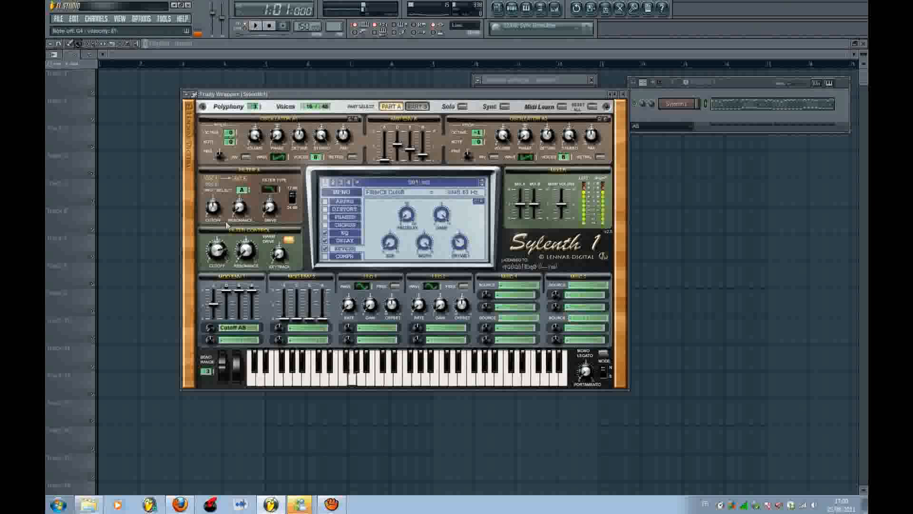
{"action": "key", "text": "b"}
{"action": "key", "text": "b"}
{"action": "left_click_drag", "start_coordinate": [216, 249], "coordinate": [224, 280]}
{"action": "key", "text": "b"}
{"action": "key", "text": "b"}
{"action": "key", "text": "b"}
{"action": "key", "text": "b"}
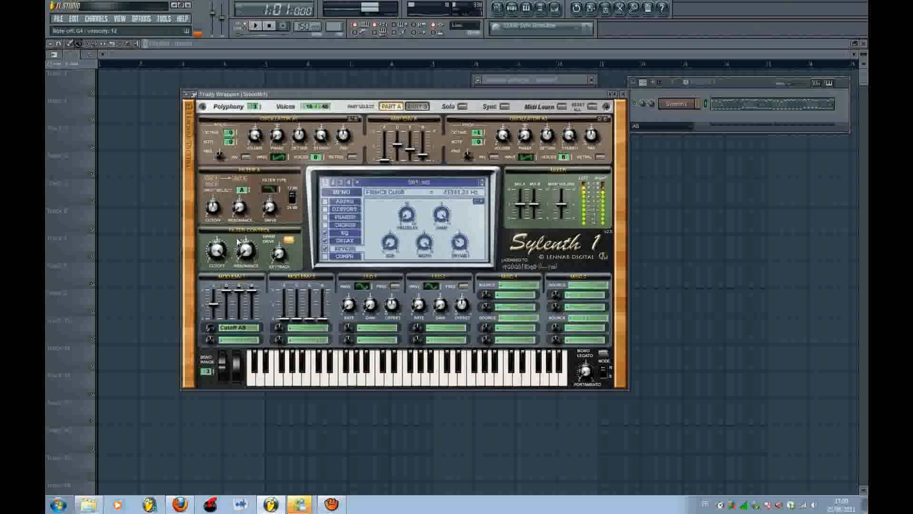
{"action": "key", "text": "b"}
{"action": "mouse_move", "coordinate": [238, 242]}
{"action": "left_mouse_down"}
{"action": "mouse_move", "coordinate": [222, 272]}
{"action": "mouse_move", "coordinate": [227, 238]}
{"action": "left_mouse_up"}
{"action": "key", "text": "b"}
{"action": "key", "text": "b"}
{"action": "key", "text": "b"}
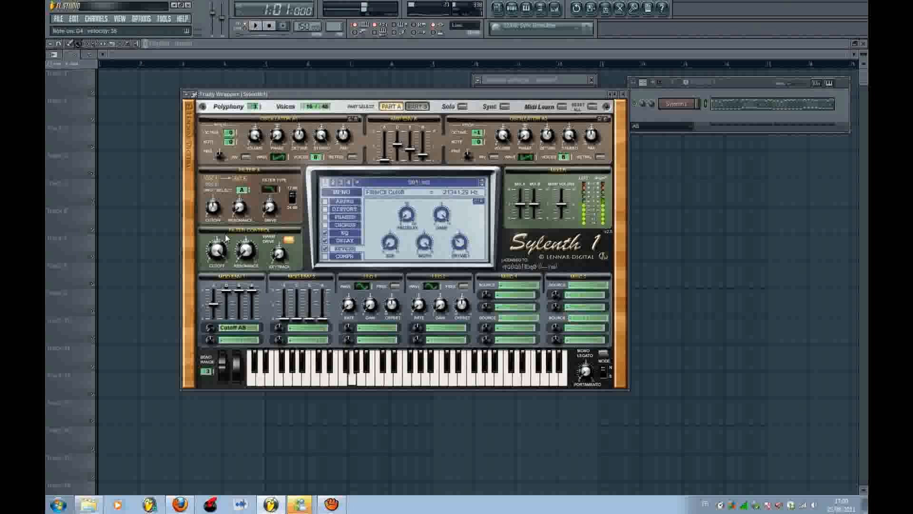
{"action": "key", "text": "b"}
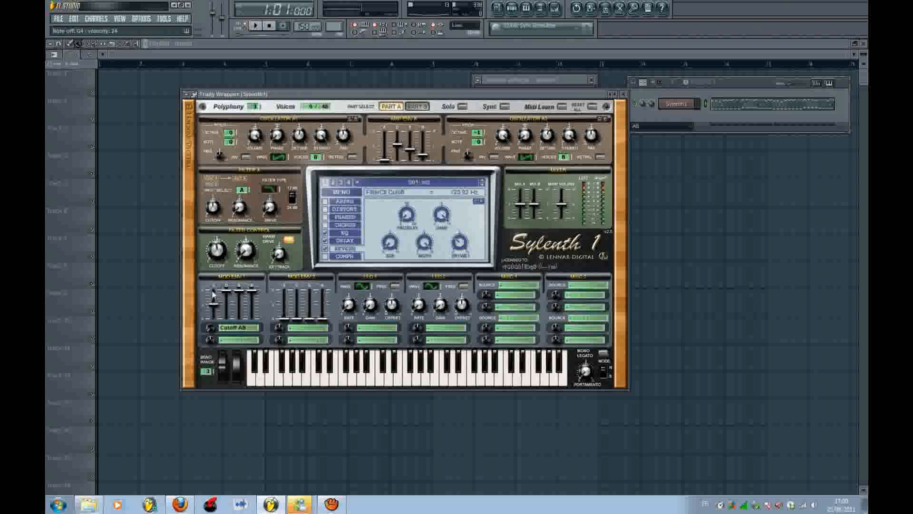
{"action": "left_click_drag", "start_coordinate": [212, 291], "coordinate": [212, 289]}
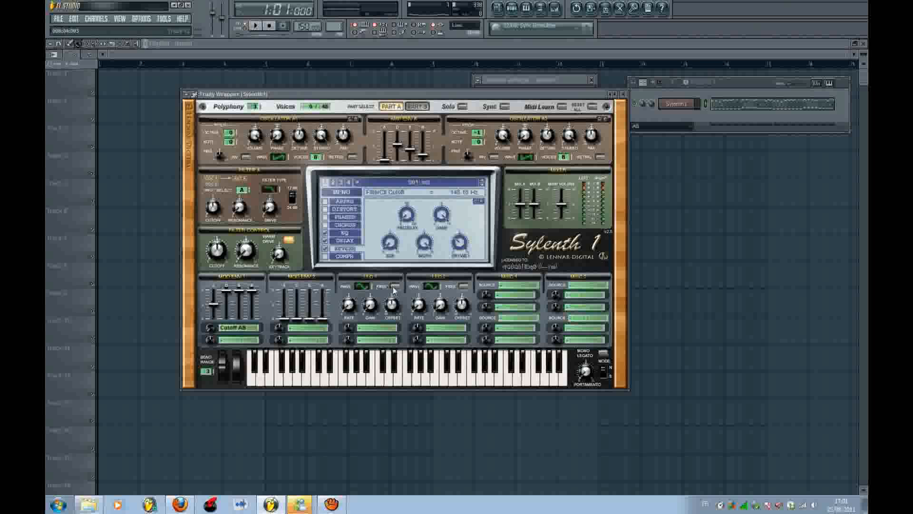
- Route LFO 1 to Pitch AB, turn on its Free mode, and play test notes to hear the modulation
{"action": "left_click", "coordinate": [369, 327]}
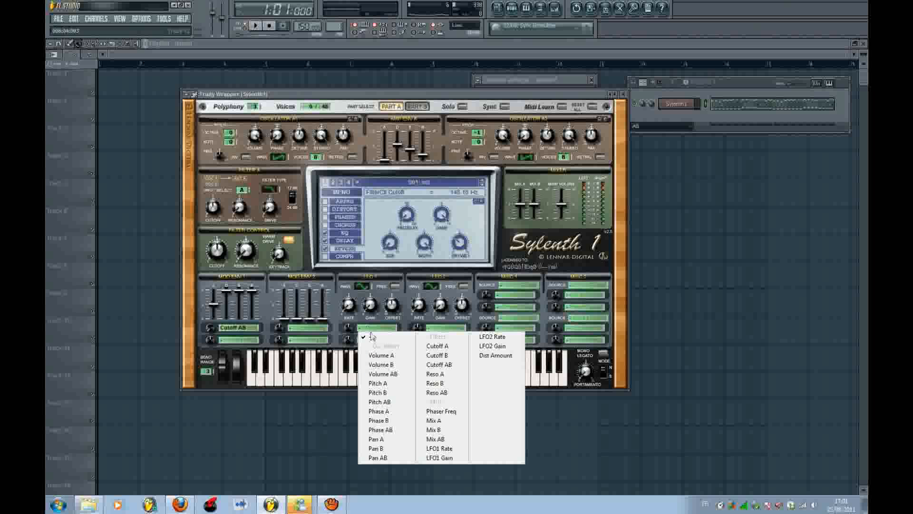
{"action": "left_click", "coordinate": [381, 402]}
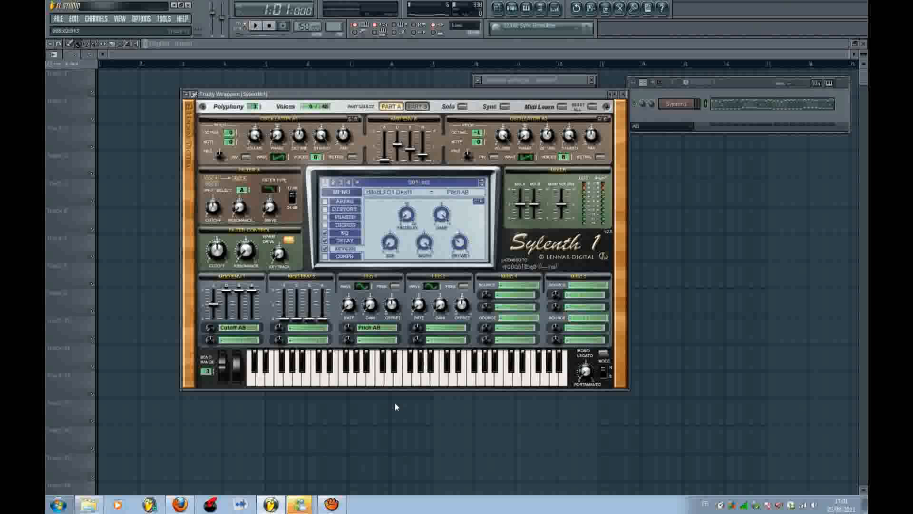
{"action": "left_click", "coordinate": [351, 304]}
{"action": "left_click", "coordinate": [394, 286]}
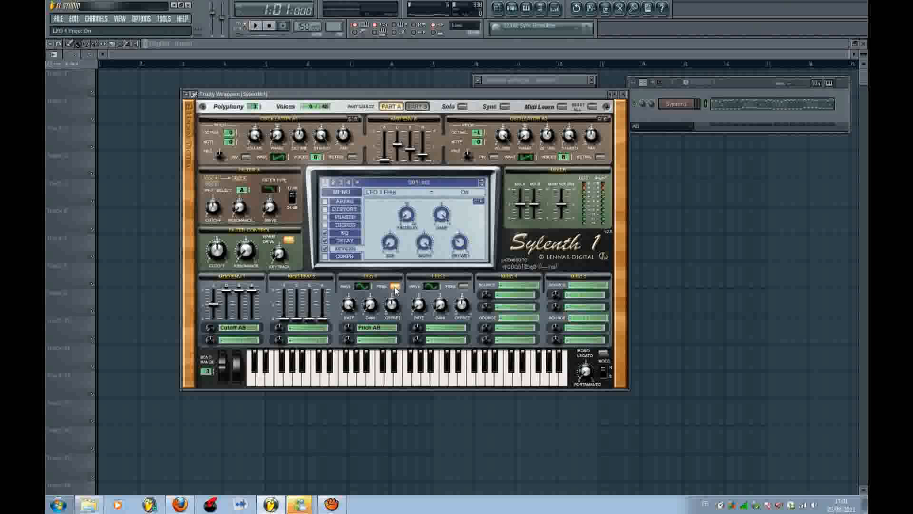
{"action": "key", "text": "z"}
{"action": "key", "text": "z"}
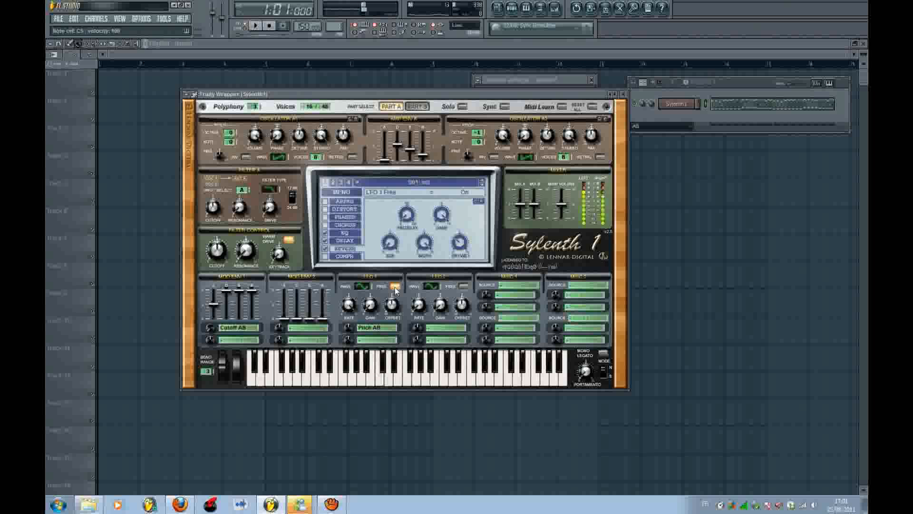
{"action": "key", "text": "z"}
{"action": "key", "text": "z"}
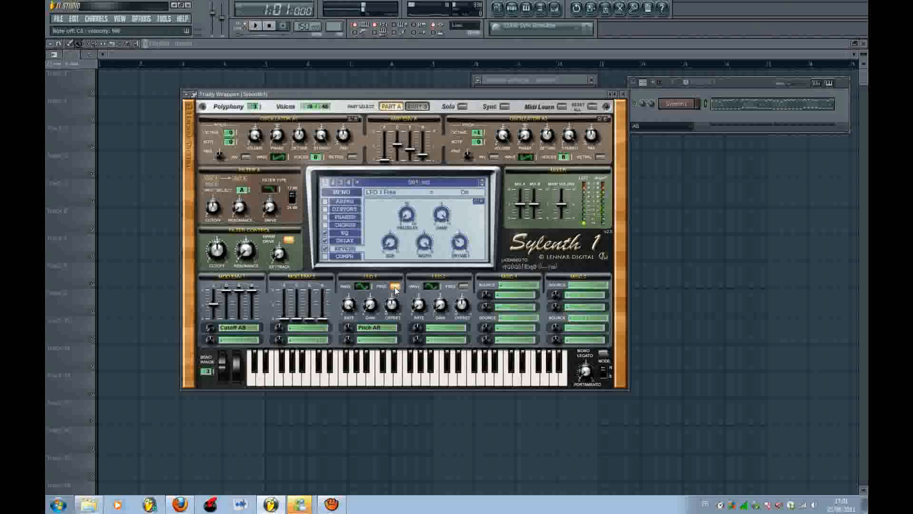
- Raise the filter control cutoff to 21341.29 Hz, play test notes, and lower it again to about 138 Hz
{"action": "left_click", "coordinate": [221, 256]}
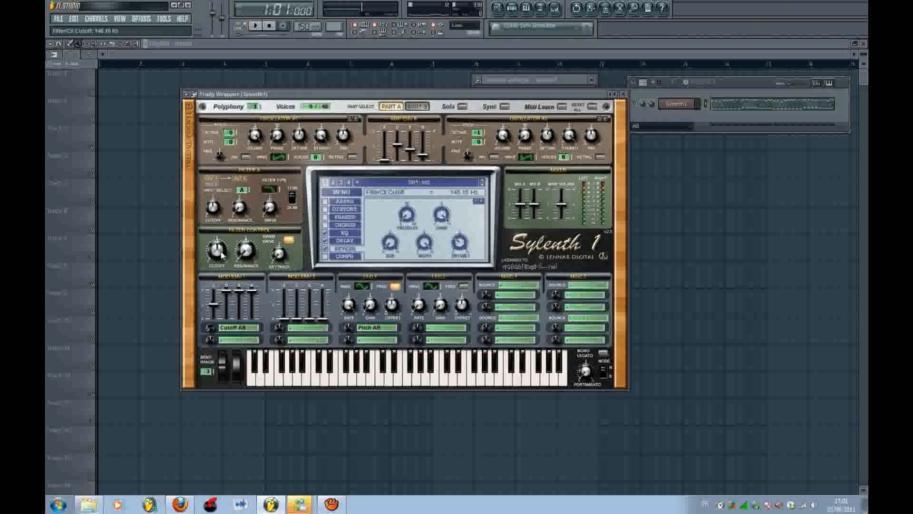
{"action": "left_click_drag", "start_coordinate": [221, 255], "coordinate": [269, 63]}
{"action": "key", "text": "z"}
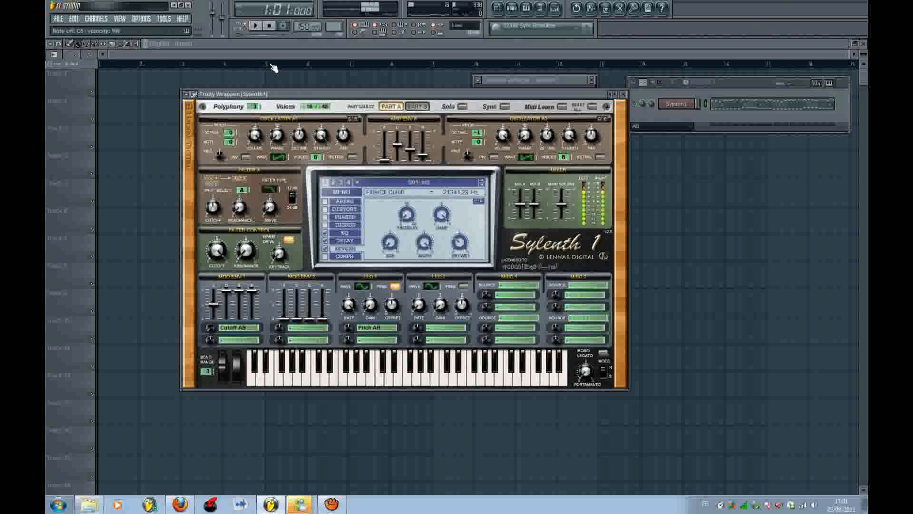
{"action": "key", "text": "z"}
{"action": "key", "text": "c"}
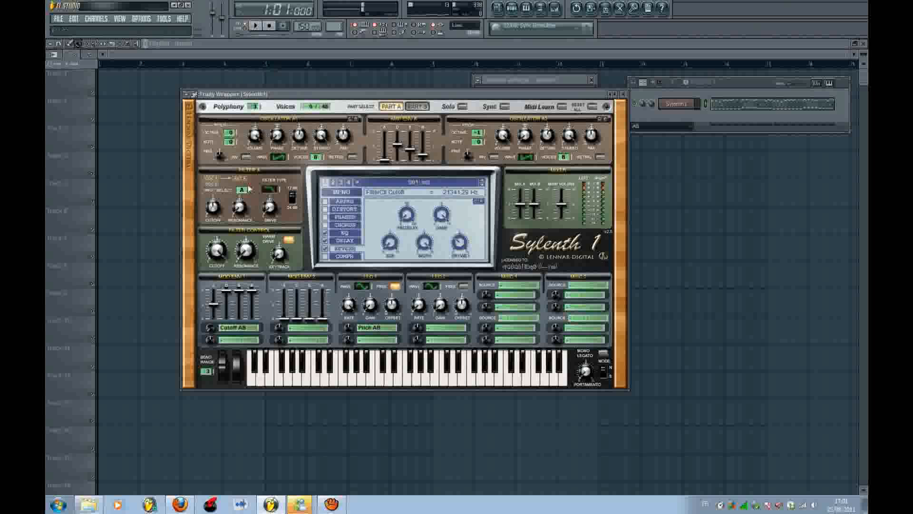
{"action": "left_click_drag", "start_coordinate": [219, 251], "coordinate": [223, 285]}
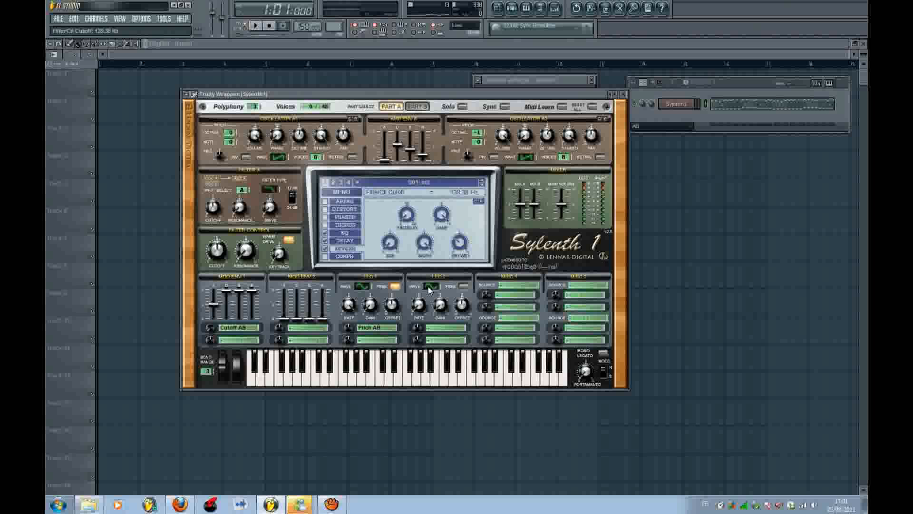
- In Part B, set both oscillators B1 and B2 to 8 voices and play a test note
{"action": "left_click", "coordinate": [415, 108]}
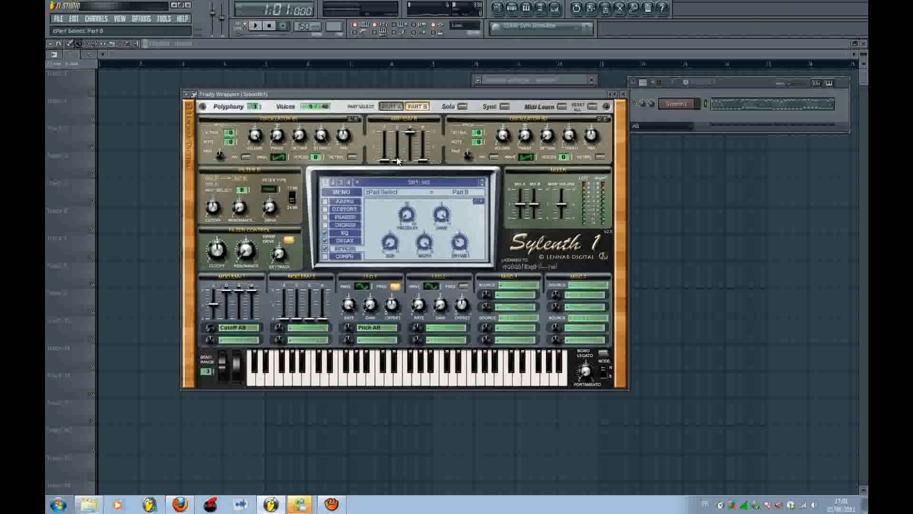
{"action": "mouse_move", "coordinate": [317, 158]}
{"action": "left_click_drag", "start_coordinate": [318, 159], "coordinate": [324, 122]}
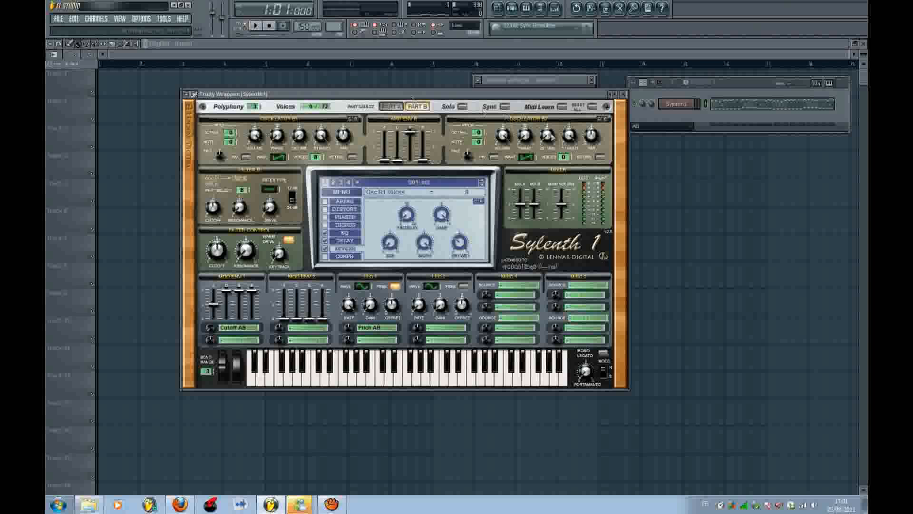
{"action": "left_click_drag", "start_coordinate": [564, 158], "coordinate": [575, 100]}
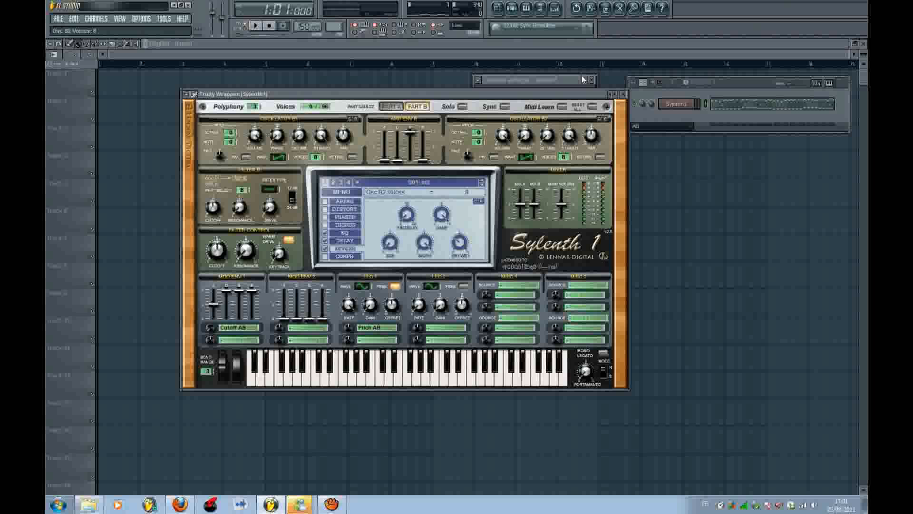
{"action": "key", "text": "z"}
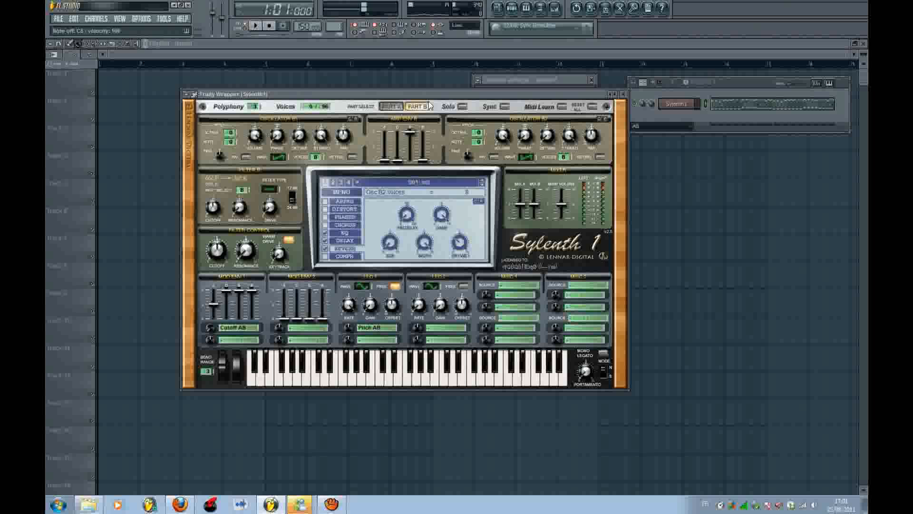
- Compare Part A with Part B, then check the detune of both Part B oscillators
{"action": "left_click", "coordinate": [398, 109]}
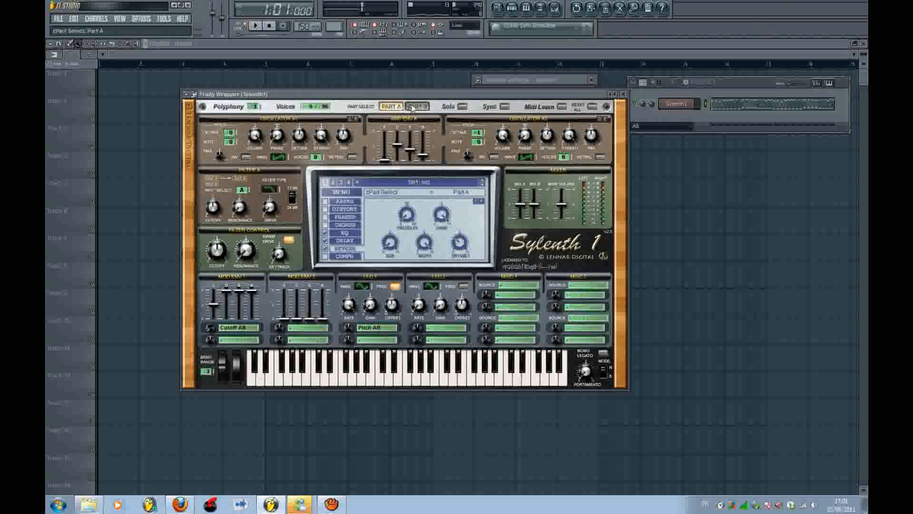
{"action": "left_click", "coordinate": [412, 107]}
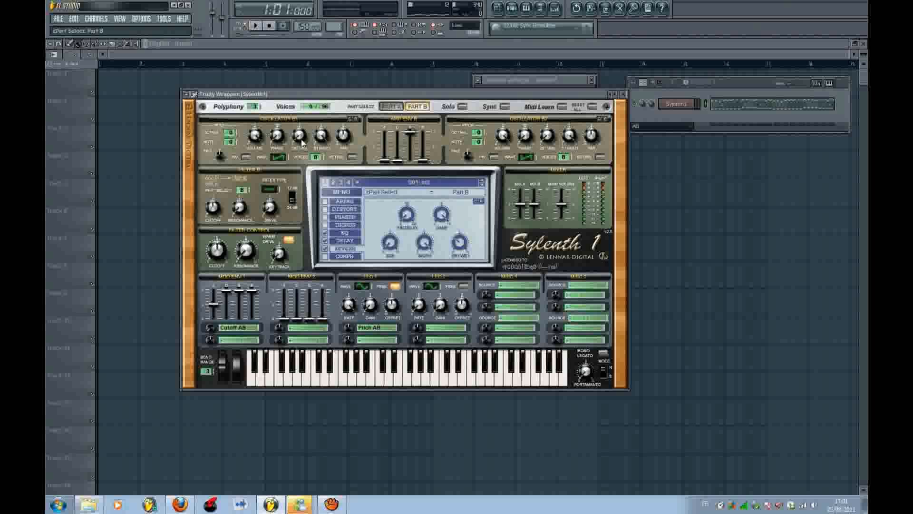
{"action": "left_click_drag", "start_coordinate": [301, 140], "coordinate": [298, 138]}
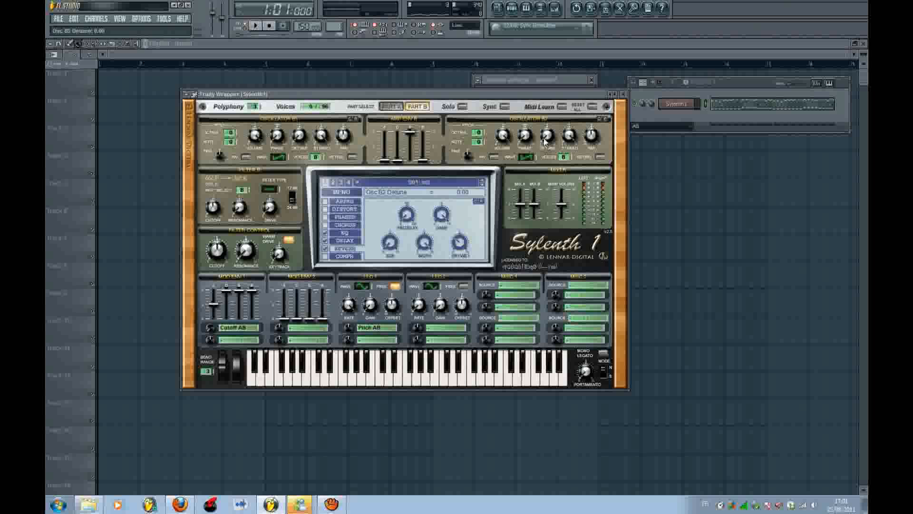
{"action": "left_click_drag", "start_coordinate": [546, 141], "coordinate": [548, 134]}
- Raise oscillator B1's detune by ear while the melody plays, then stop playback
{"action": "key", "text": "space"}
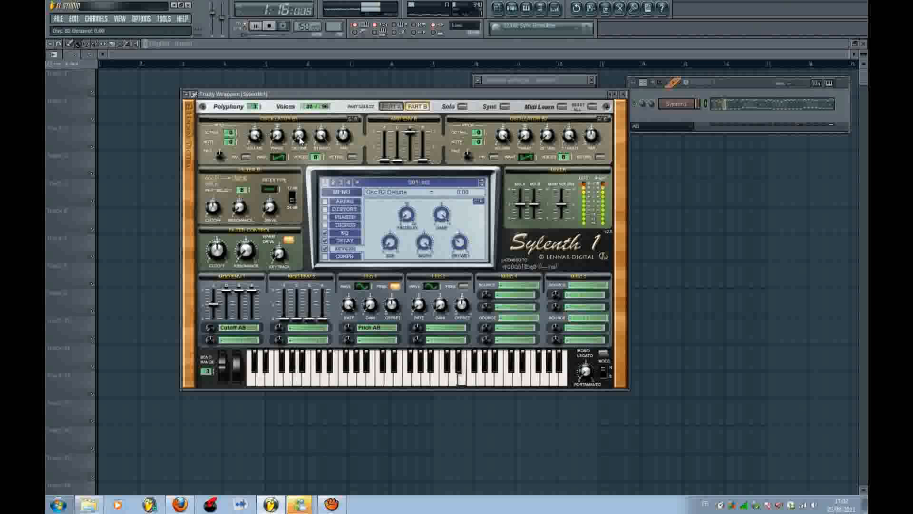
{"action": "left_click_drag", "start_coordinate": [300, 139], "coordinate": [312, 94]}
{"action": "key", "text": "space"}
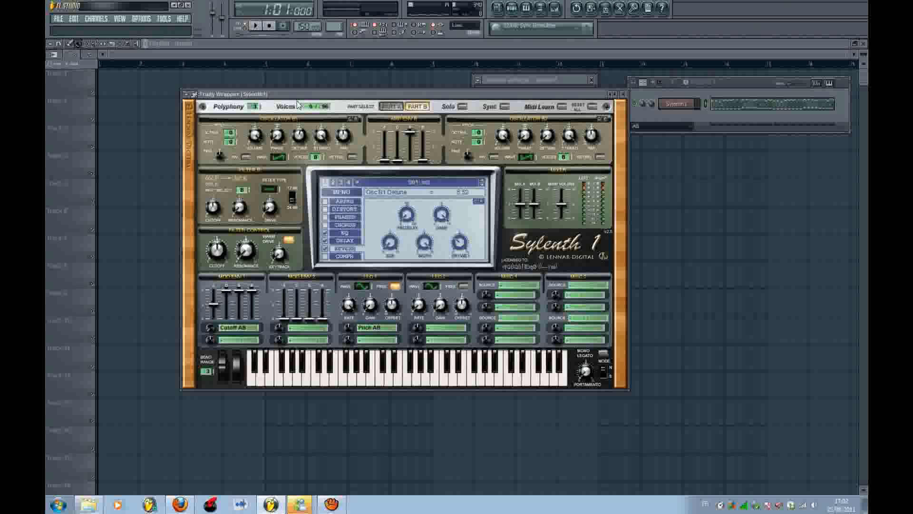
- Raise and fine-tune oscillator B2's detune while the melody plays, then restart playback to audition the result
{"action": "key", "text": "space"}
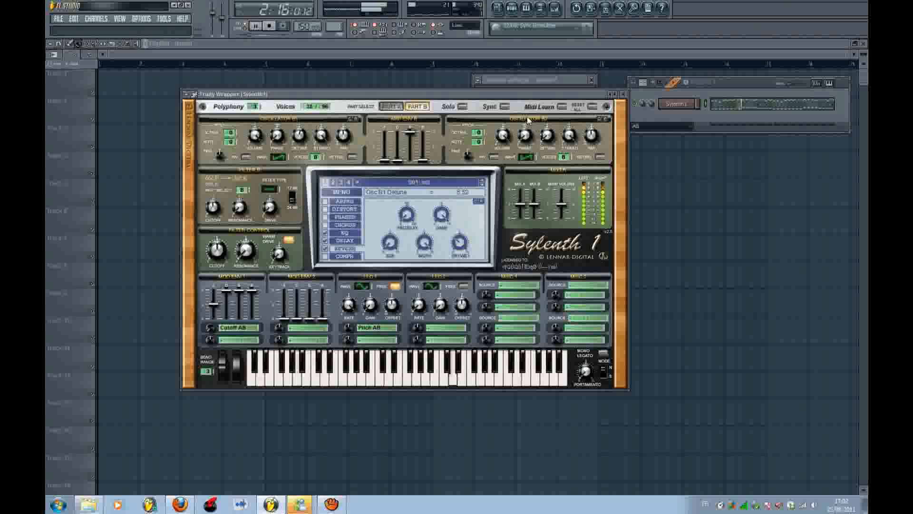
{"action": "left_click_drag", "start_coordinate": [548, 139], "coordinate": [552, 78]}
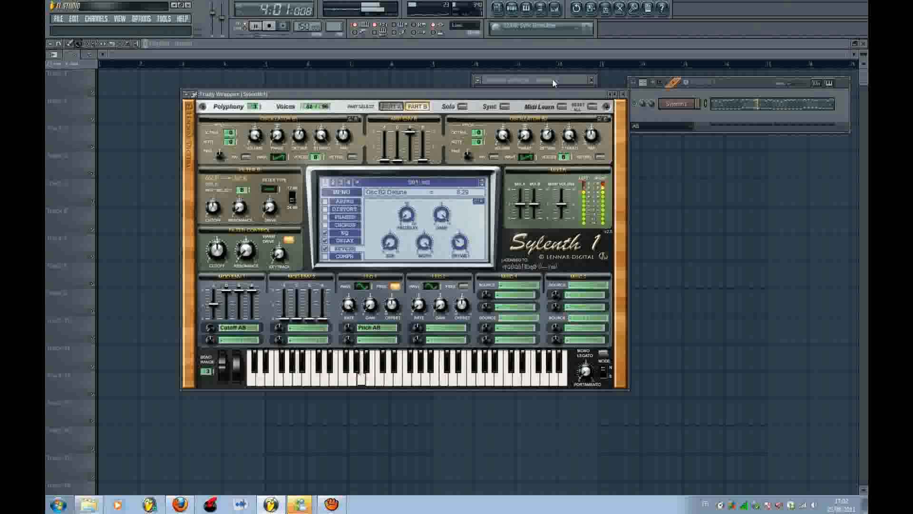
{"action": "left_click_drag", "start_coordinate": [552, 78], "coordinate": [552, 81]}
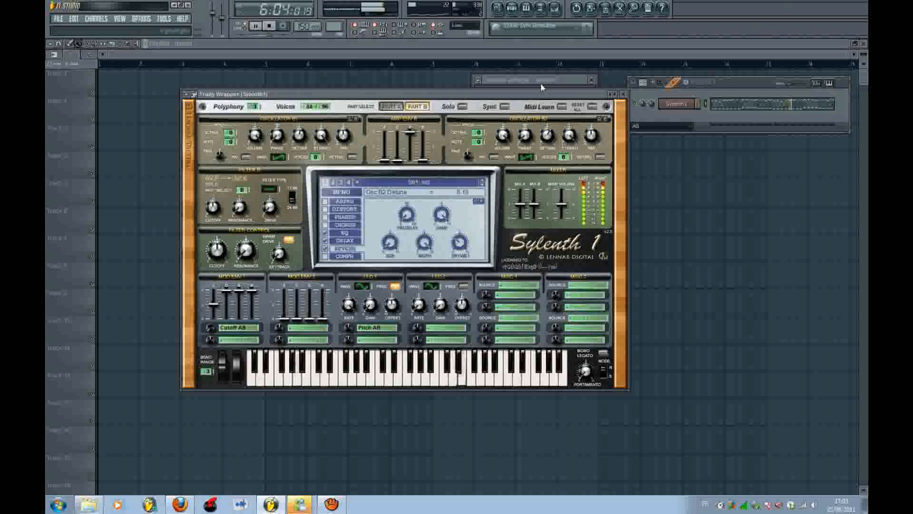
{"action": "key", "text": "space"}
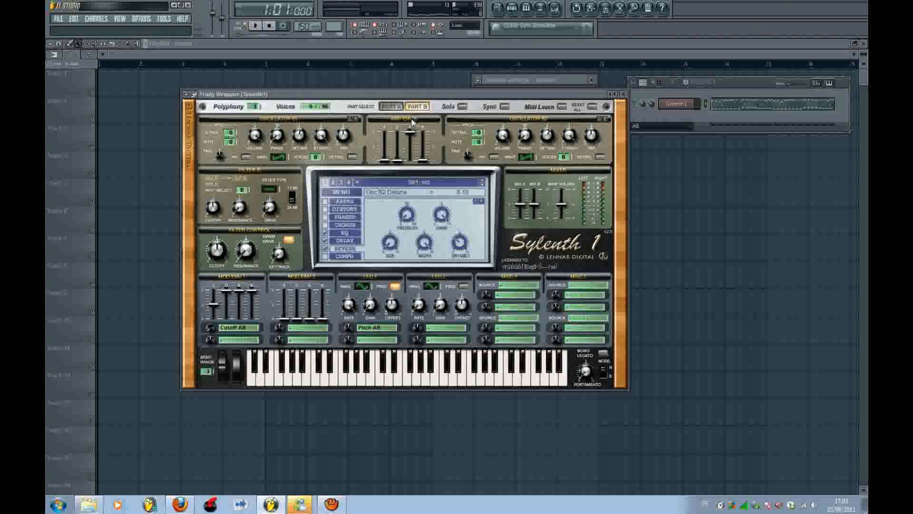
{"action": "key", "text": "space"}
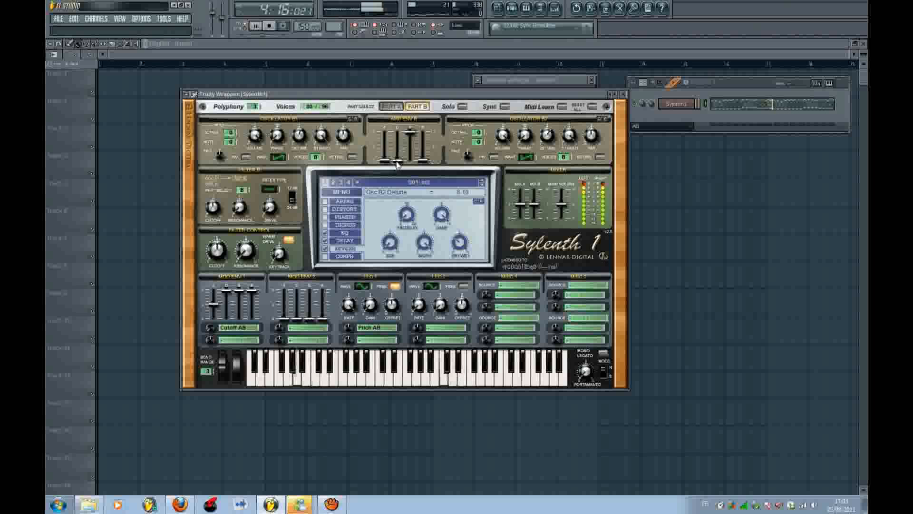
- In Part B's amp envelope, raise the decay, lower the sustain and set the release to 1.52 while the melody plays, then stop playback
{"action": "left_click_drag", "start_coordinate": [397, 161], "coordinate": [397, 143]}
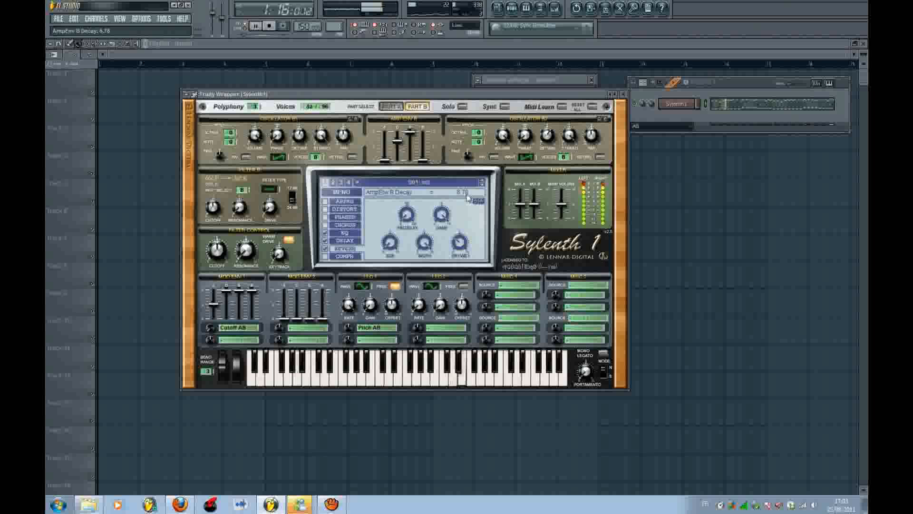
{"action": "left_click_drag", "start_coordinate": [409, 134], "coordinate": [425, 160]}
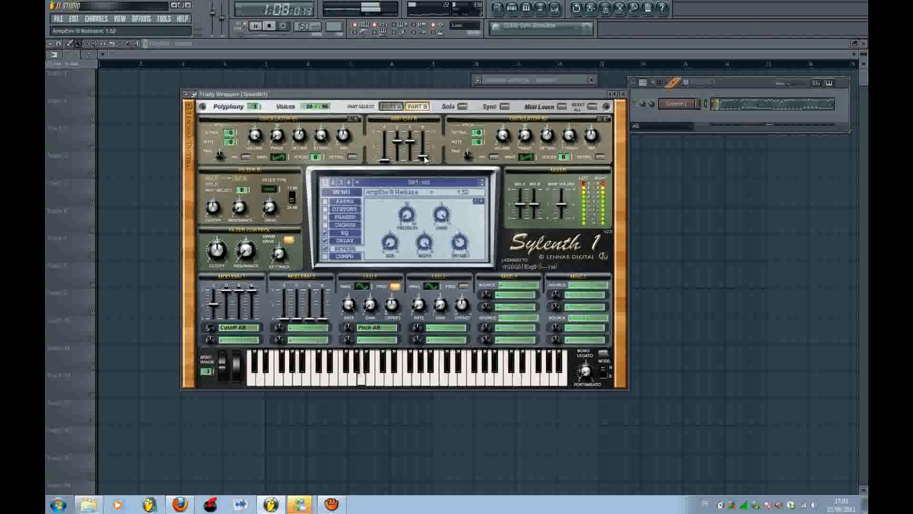
{"action": "key", "text": "space"}
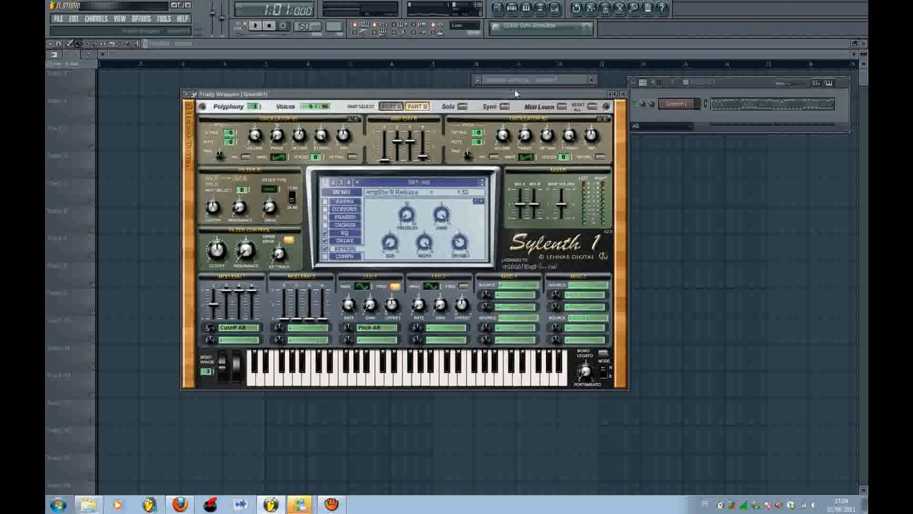
- Reposition the Sylenth1 window and set oscillator B2's octave to -1 while the melody plays, then stop playback
{"action": "left_click_drag", "start_coordinate": [508, 95], "coordinate": [479, 107]}
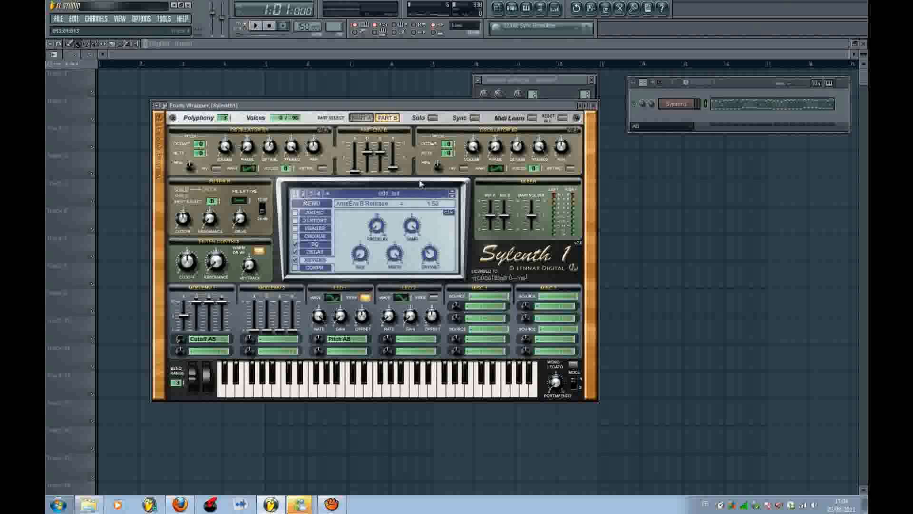
{"action": "key", "text": "space"}
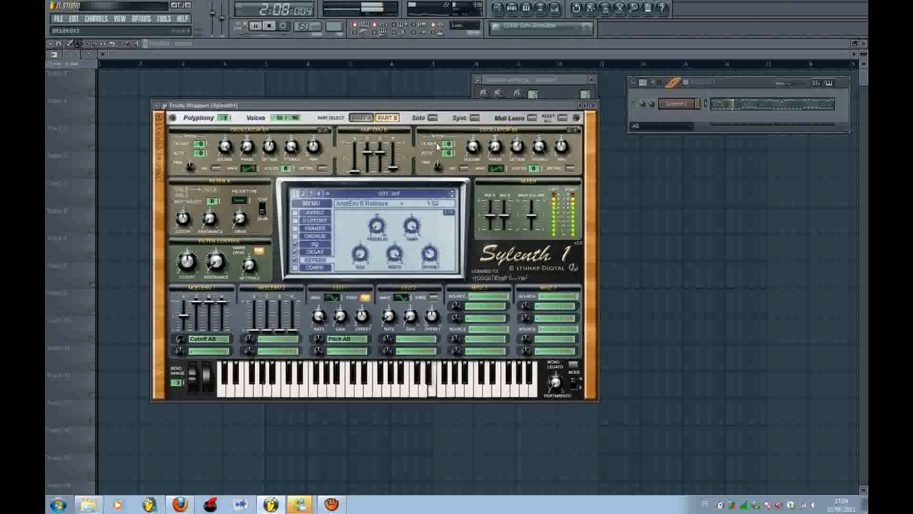
{"action": "left_click_drag", "start_coordinate": [448, 144], "coordinate": [448, 152]}
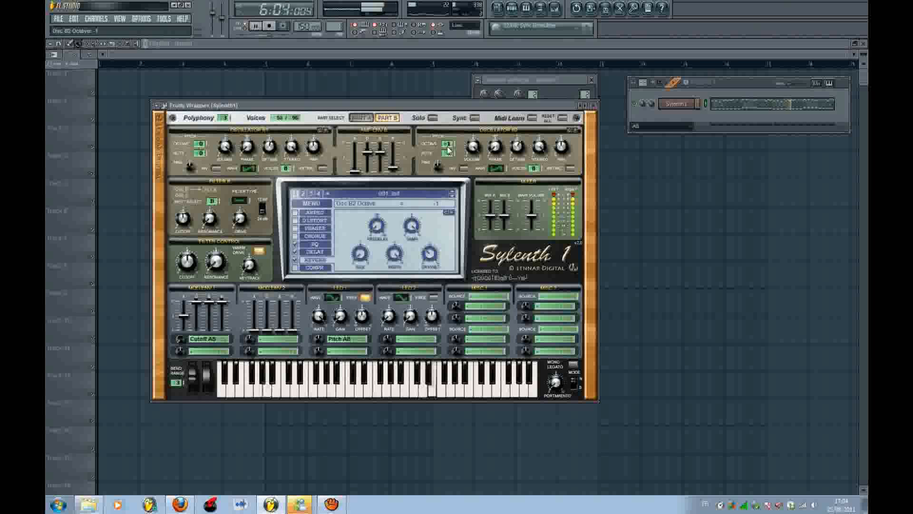
{"action": "key", "text": "space"}
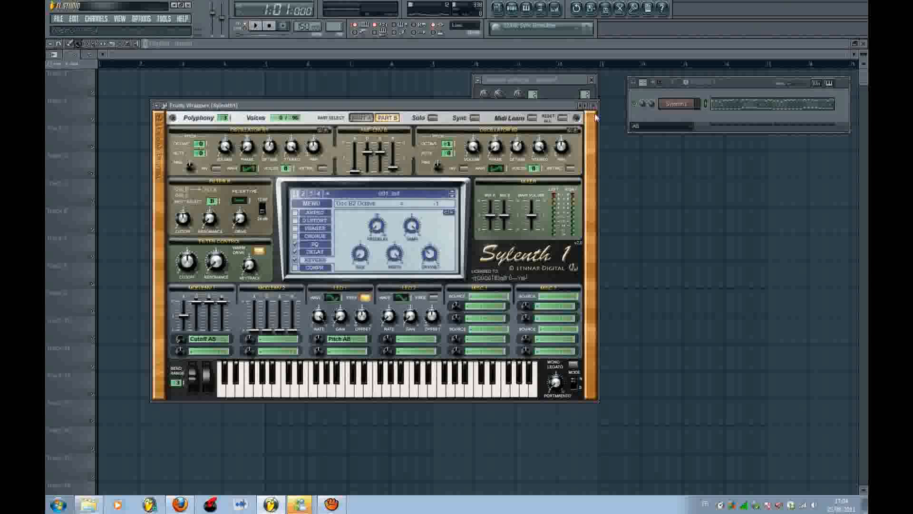
- Replace the Sylenth1 piano roll melody with the Melody 8 MIDI file from the Darkmission folder and play it back
{"action": "left_click", "coordinate": [798, 111]}
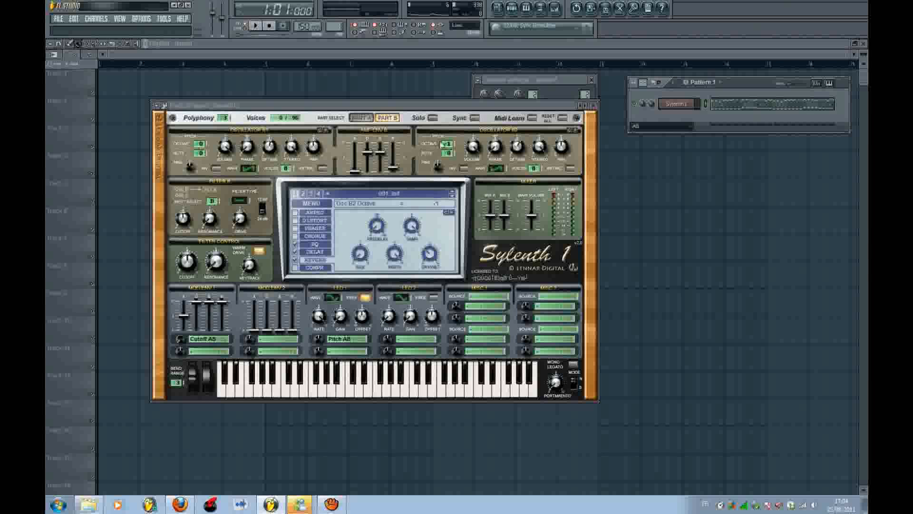
{"action": "key", "text": "F7"}
{"action": "left_click", "coordinate": [88, 504]}
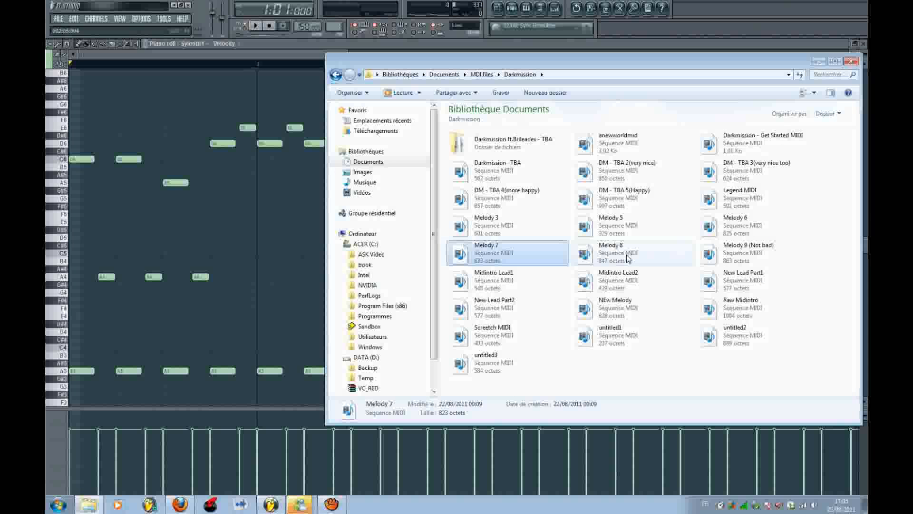
{"action": "left_click_drag", "start_coordinate": [628, 257], "coordinate": [225, 214]}
{"action": "key", "text": "space"}
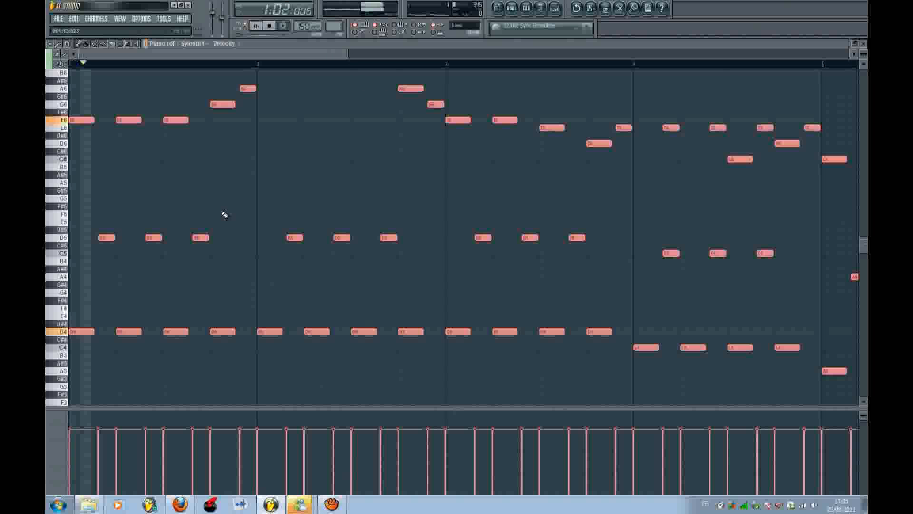
{"action": "scroll", "coordinate": [278, 191], "scroll_direction": "up", "scroll_amount": 3}
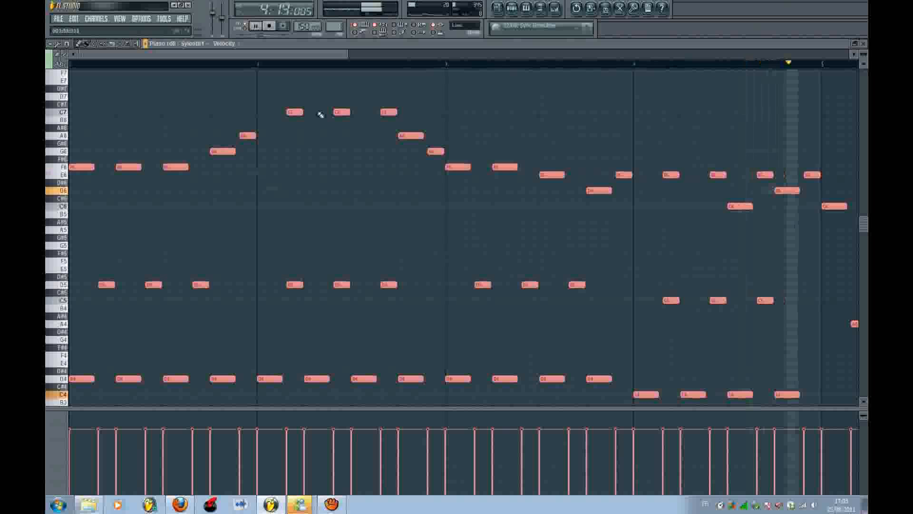
- Stop playback, reopen the Sylenth1 editor from the step sequencer, and place its window over the playlist
{"action": "left_click", "coordinate": [512, 9]}
{"action": "key", "text": "space"}
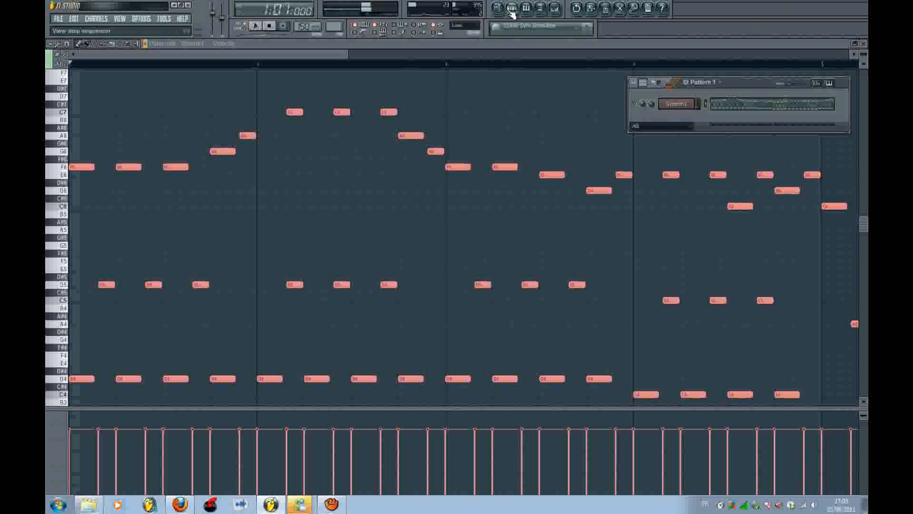
{"action": "left_click", "coordinate": [670, 104]}
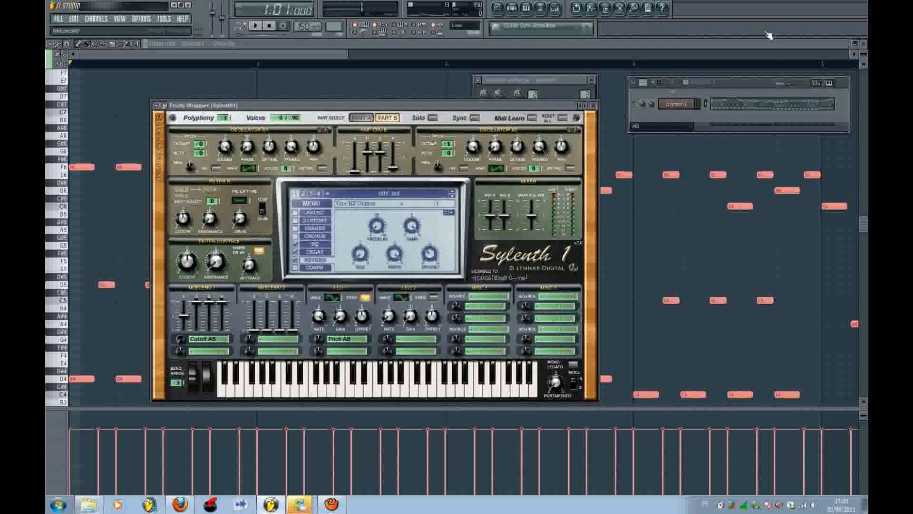
{"action": "key", "text": "F5"}
{"action": "left_click_drag", "start_coordinate": [492, 107], "coordinate": [504, 180]}
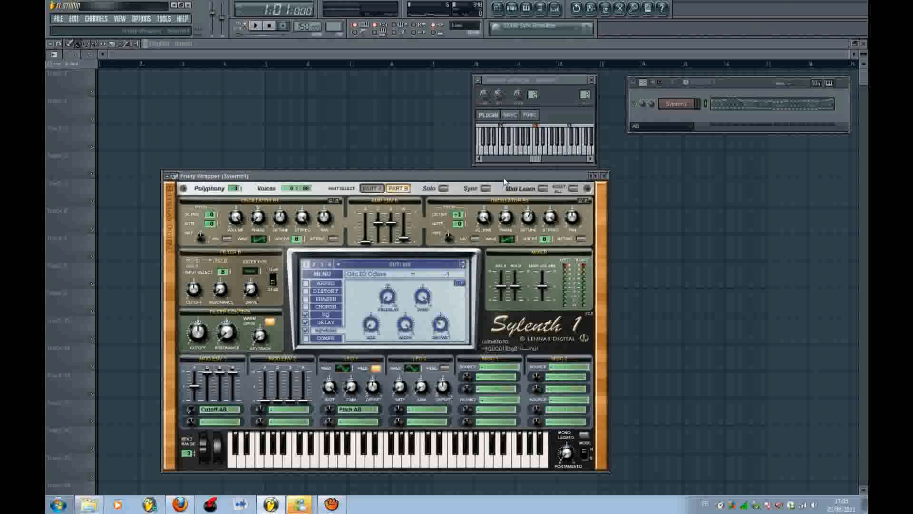
- Audition the new melody while comparing the settings of Part A and Part B
{"action": "key", "text": "space"}
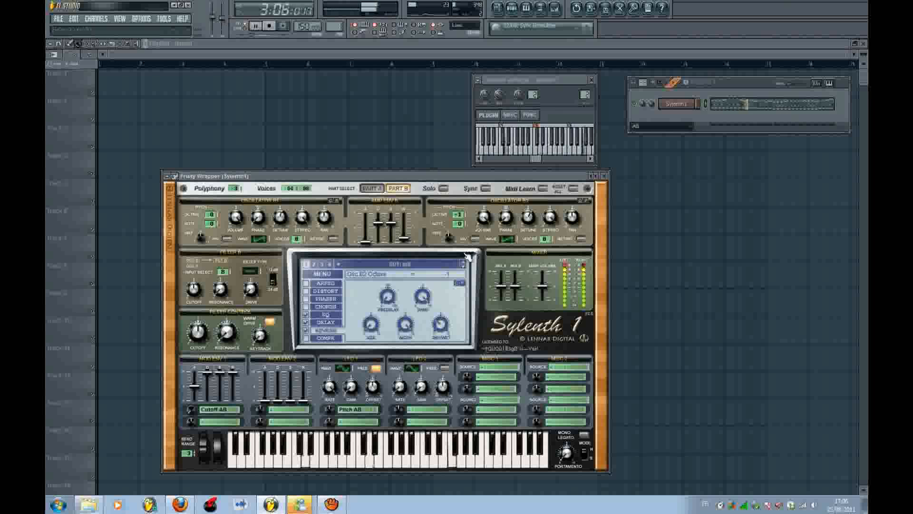
{"action": "left_click", "coordinate": [371, 189]}
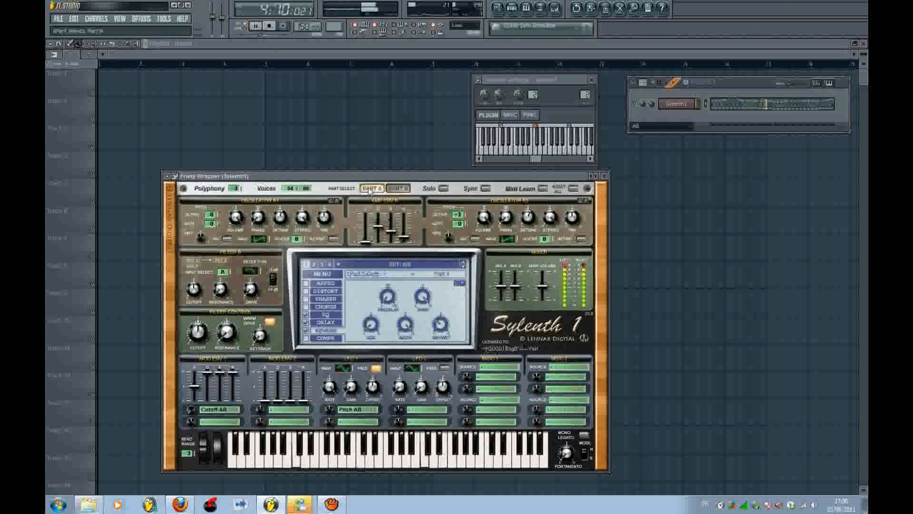
{"action": "left_click", "coordinate": [398, 189]}
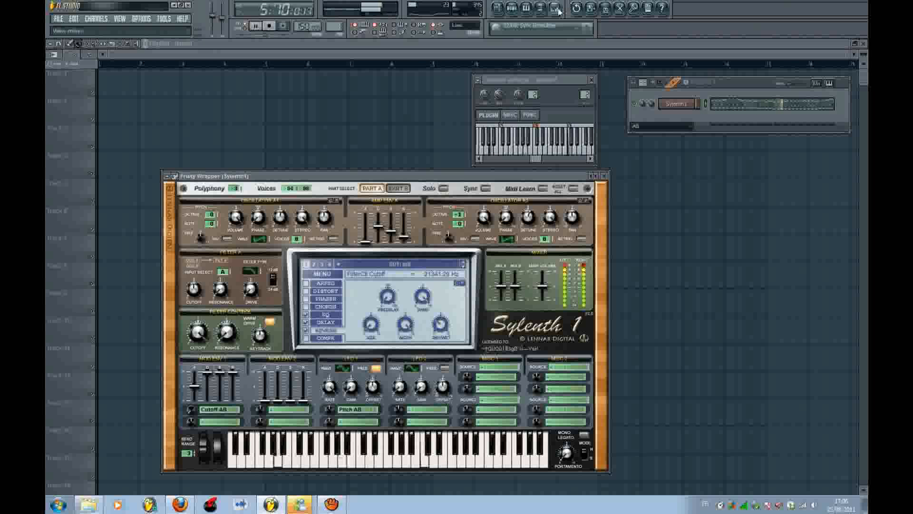
- Open Fruity Parametric EQ 2 on the Sylenth1 mixer track and fine-tune its bands during playback, shifting band 7 to a lower frequency
{"action": "left_click", "coordinate": [555, 8]}
{"action": "key", "text": "space"}
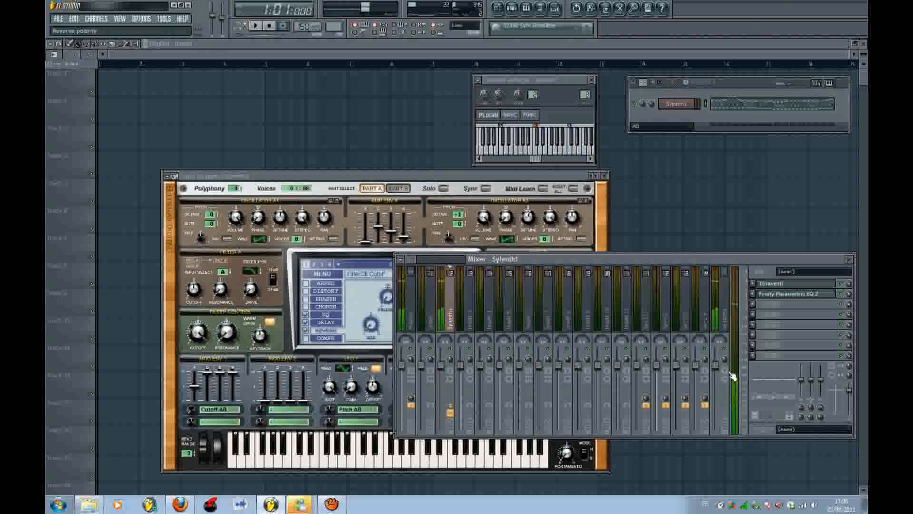
{"action": "left_click", "coordinate": [553, 180]}
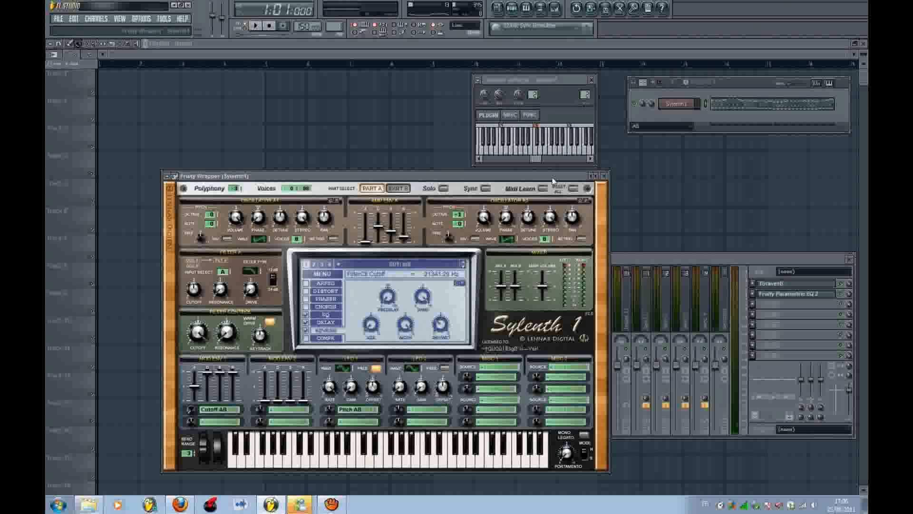
{"action": "left_click", "coordinate": [722, 262]}
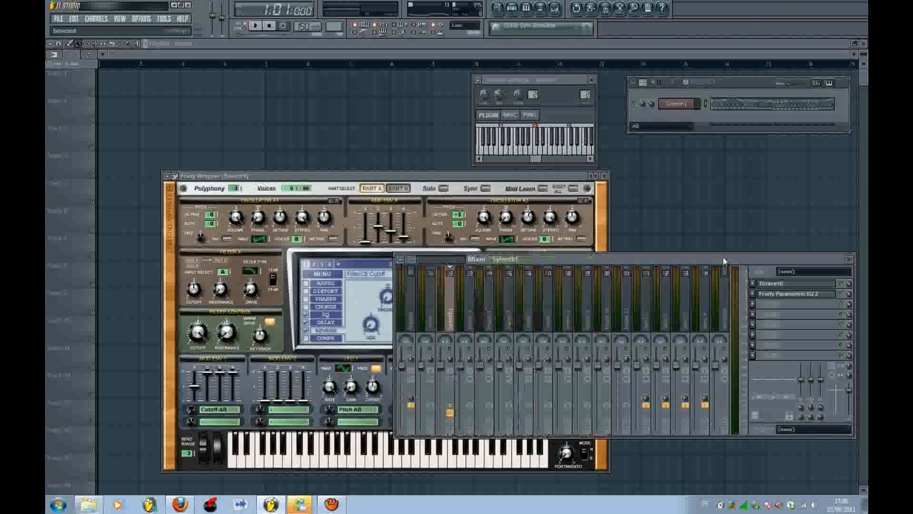
{"action": "left_click", "coordinate": [801, 294]}
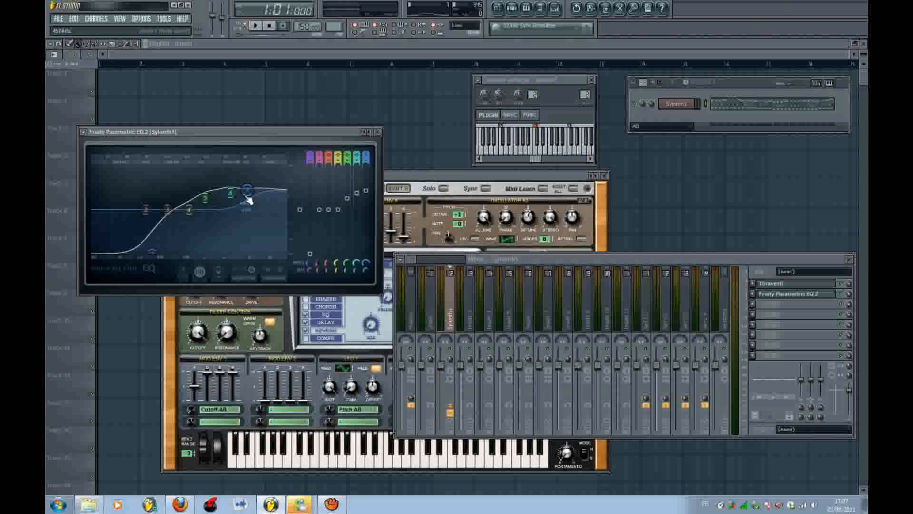
{"action": "key", "text": "space"}
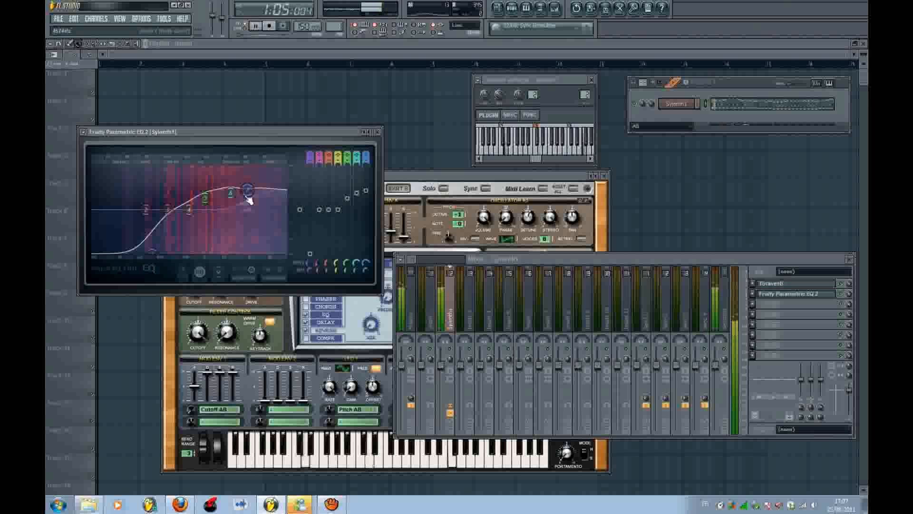
{"action": "mouse_move", "coordinate": [248, 194]}
{"action": "left_mouse_down"}
{"action": "mouse_move", "coordinate": [193, 203]}
{"action": "mouse_move", "coordinate": [206, 196]}
{"action": "mouse_move", "coordinate": [210, 230]}
{"action": "mouse_move", "coordinate": [212, 202]}
{"action": "mouse_move", "coordinate": [204, 198]}
{"action": "mouse_move", "coordinate": [238, 194]}
{"action": "left_mouse_up"}
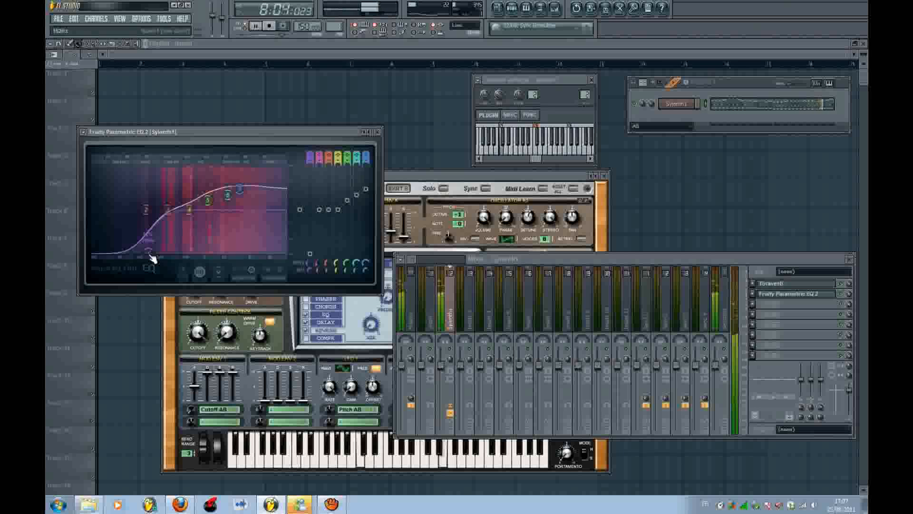
{"action": "key", "text": "space"}
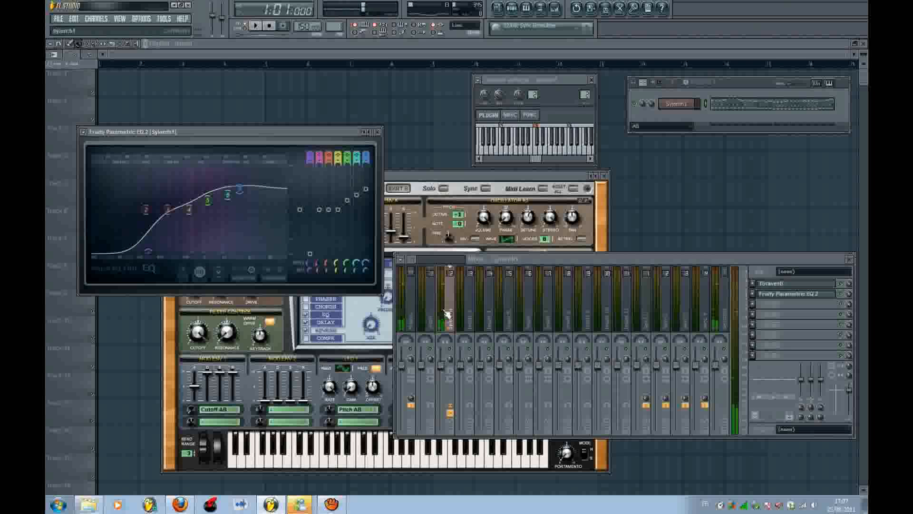
{"action": "left_click_drag", "start_coordinate": [679, 262], "coordinate": [549, 301]}
{"action": "left_click", "coordinate": [624, 344]}
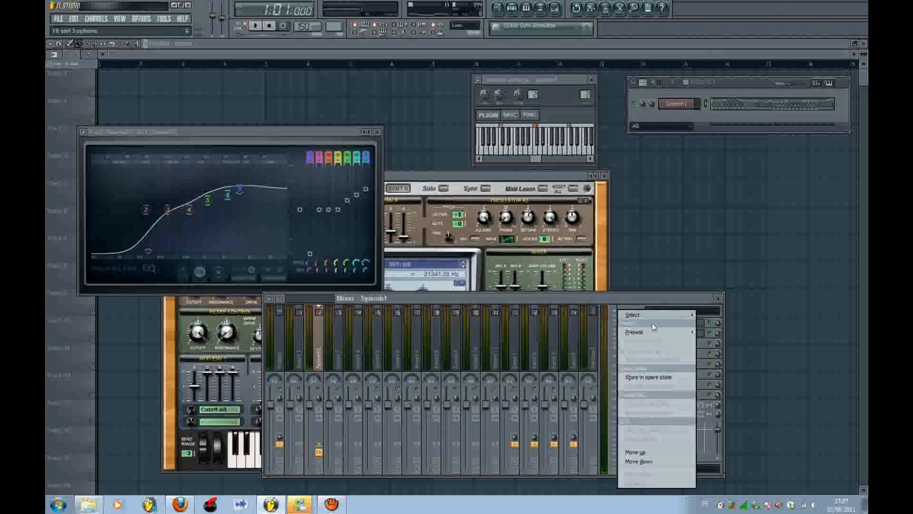
{"action": "mouse_move", "coordinate": [655, 318]}
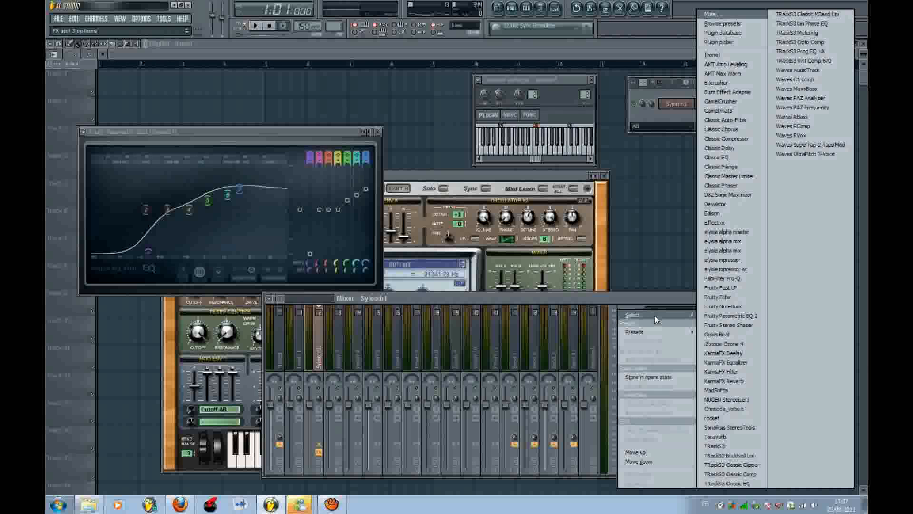
{"action": "left_click", "coordinate": [630, 296]}
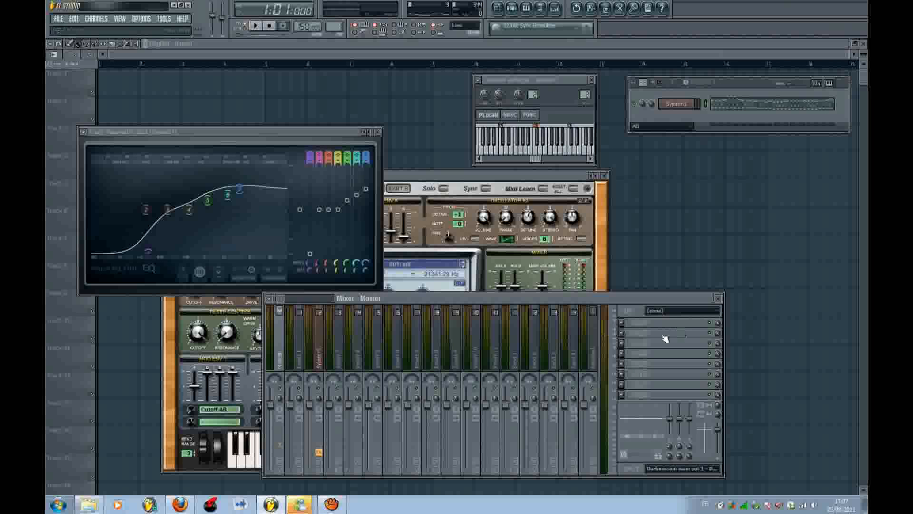
- Insert Fruity Stereo Shaper in the Master track's first effect slot and move its window beside the mixer
{"action": "left_click", "coordinate": [621, 321]}
{"action": "mouse_move", "coordinate": [643, 316]}
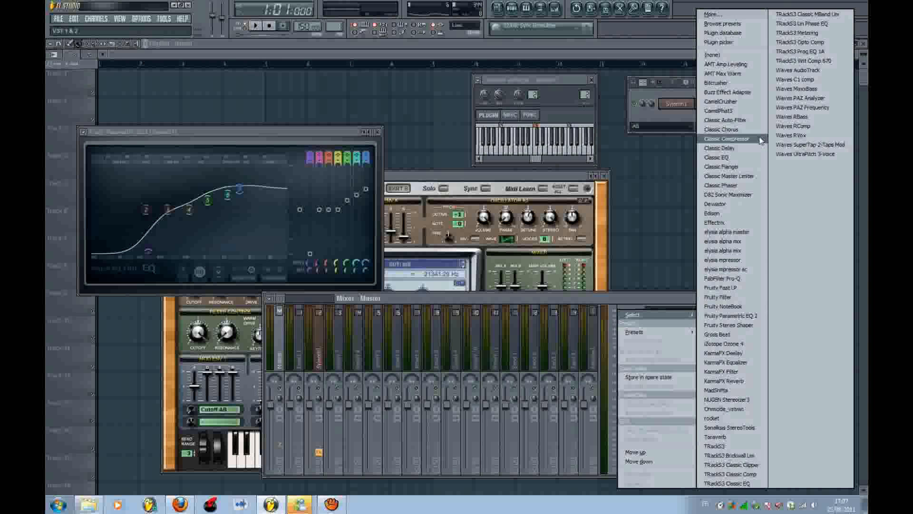
{"action": "left_click", "coordinate": [728, 325]}
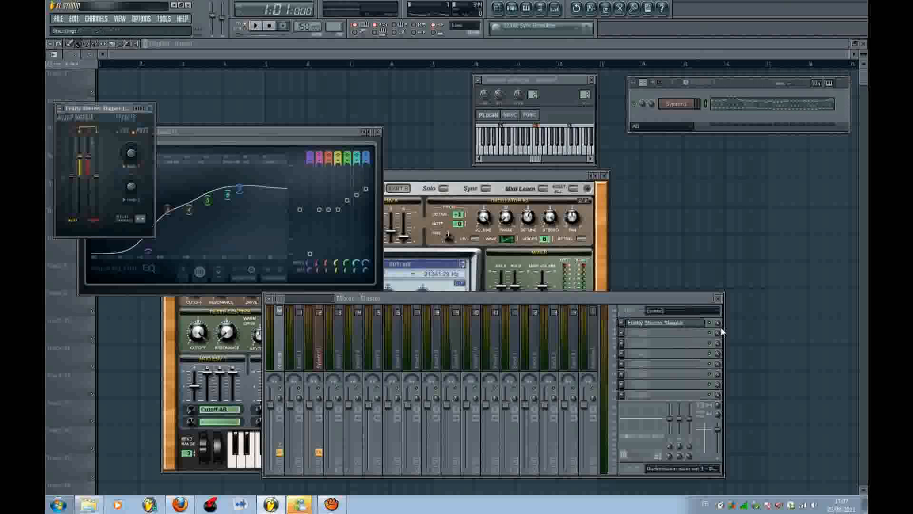
{"action": "left_click_drag", "start_coordinate": [106, 109], "coordinate": [800, 230]}
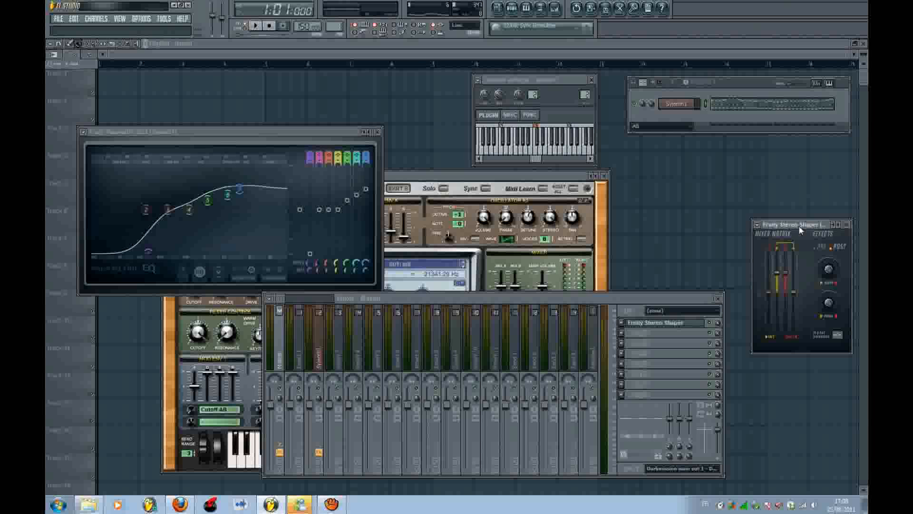
{"action": "left_click_drag", "start_coordinate": [799, 226], "coordinate": [779, 235]}
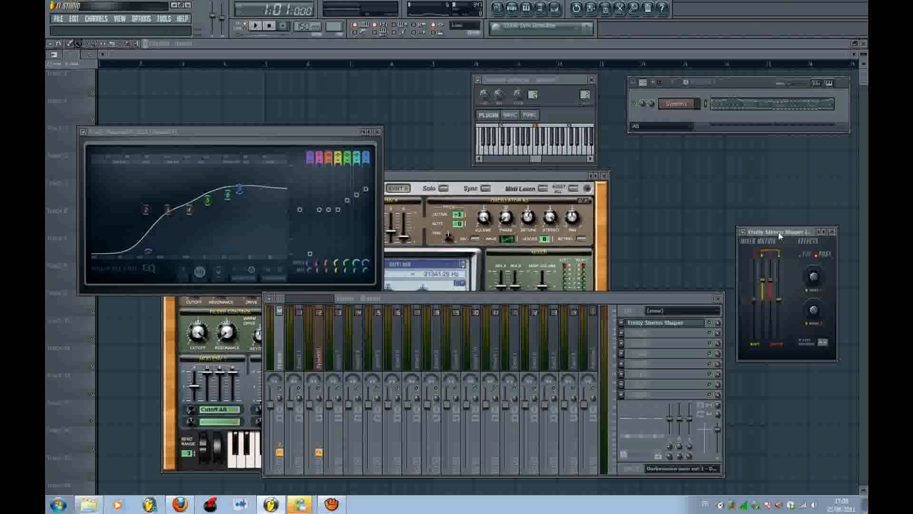
- Play the melody and raise the Stereo Shaper's left, right and both cross-channel volumes, keeping each pair matched
{"action": "key", "text": "space"}
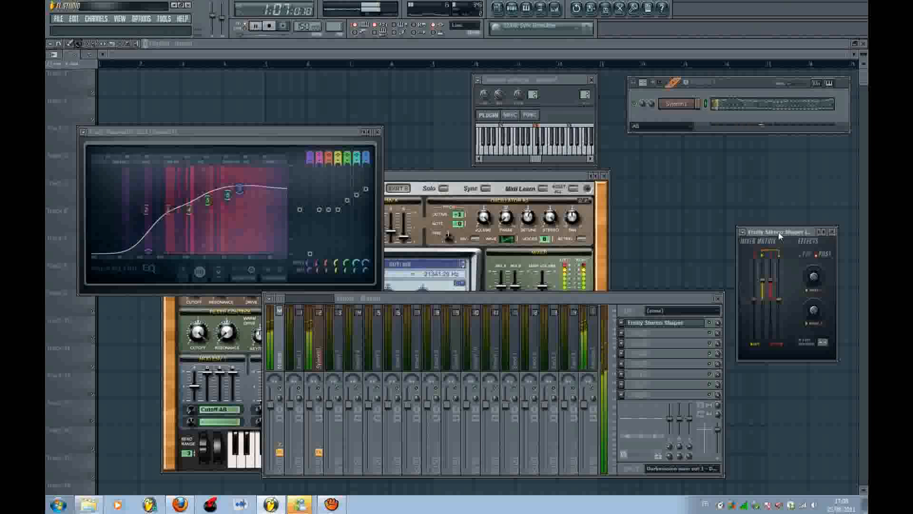
{"action": "right_click", "coordinate": [766, 275]}
{"action": "left_click", "coordinate": [770, 284]}
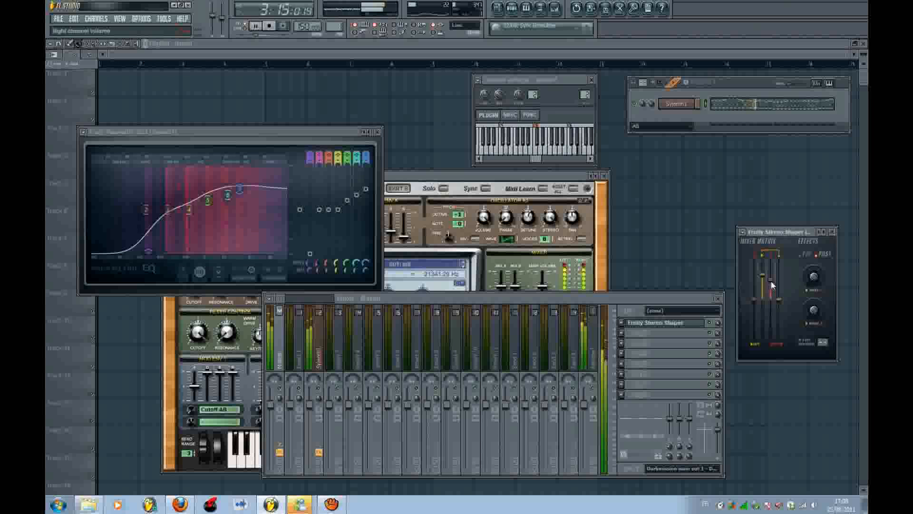
{"action": "right_click", "coordinate": [772, 281]}
{"action": "left_click", "coordinate": [785, 348]}
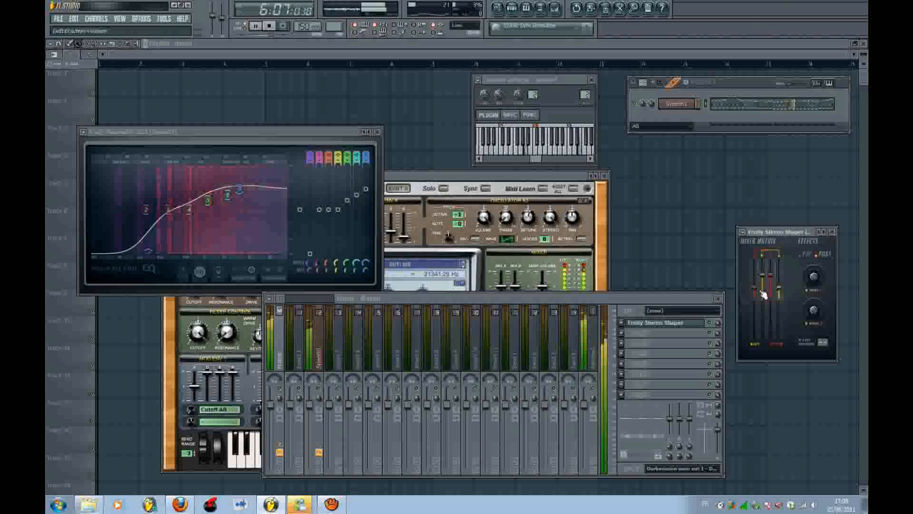
{"action": "right_click", "coordinate": [779, 285]}
{"action": "left_click", "coordinate": [778, 321]}
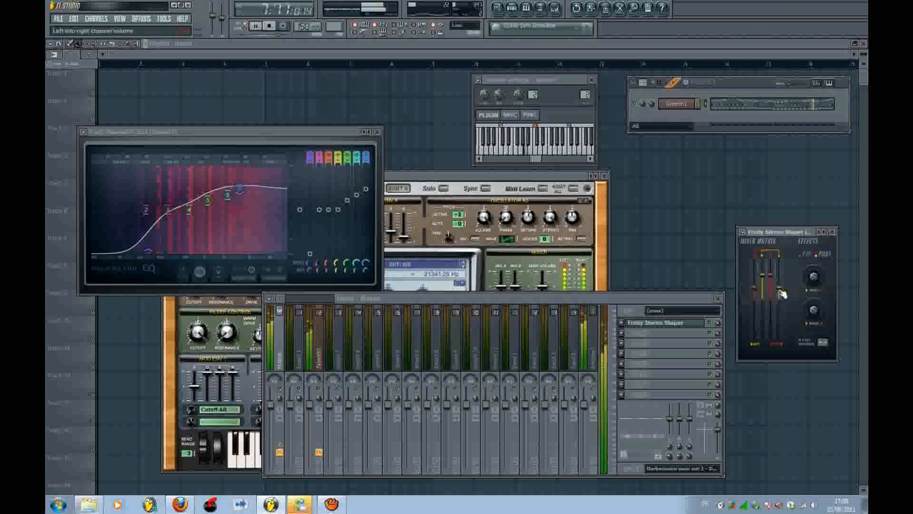
- Match the Stereo Shaper's left-into-right channel volume to its counterpart, lower the Master track's fader to about -2.6 dB, and stop playback
{"action": "right_click", "coordinate": [782, 294]}
{"action": "left_click", "coordinate": [784, 383]}
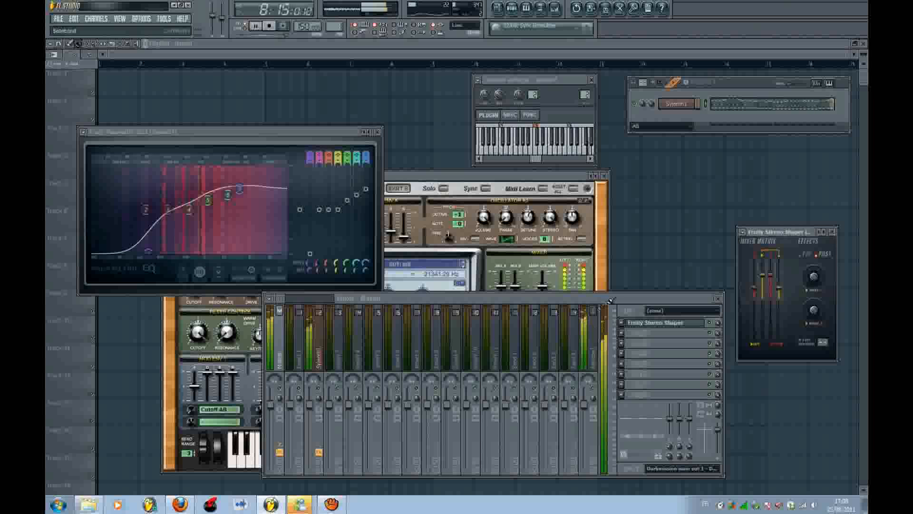
{"action": "left_click_drag", "start_coordinate": [270, 407], "coordinate": [271, 414]}
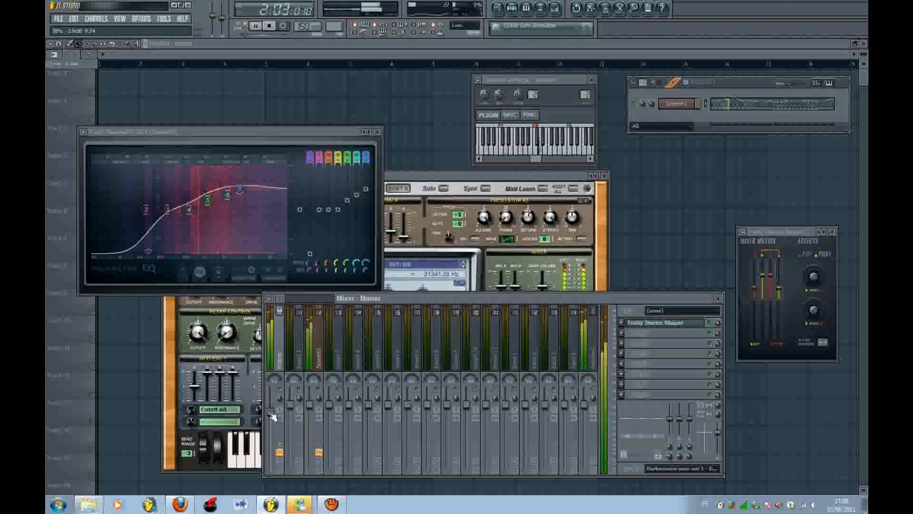
{"action": "key", "text": "space"}
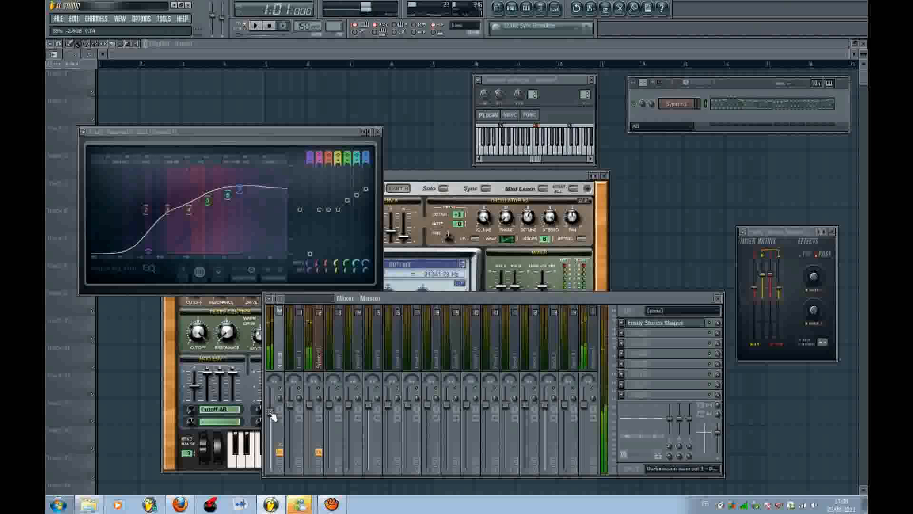
- Insert Classic Compressor in the third effect slot of the Sylenth1 mixer track
{"action": "left_click", "coordinate": [622, 334]}
{"action": "left_click", "coordinate": [624, 294]}
{"action": "left_click", "coordinate": [317, 356]}
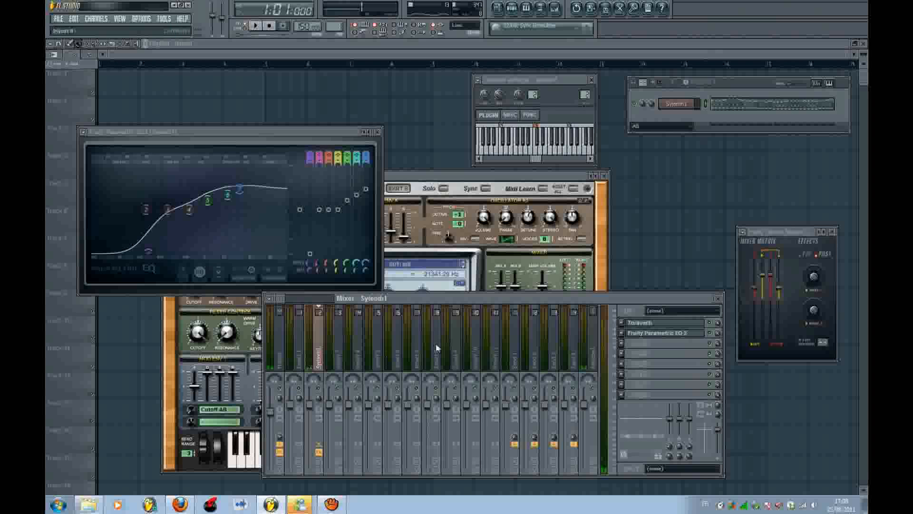
{"action": "left_click", "coordinate": [622, 344]}
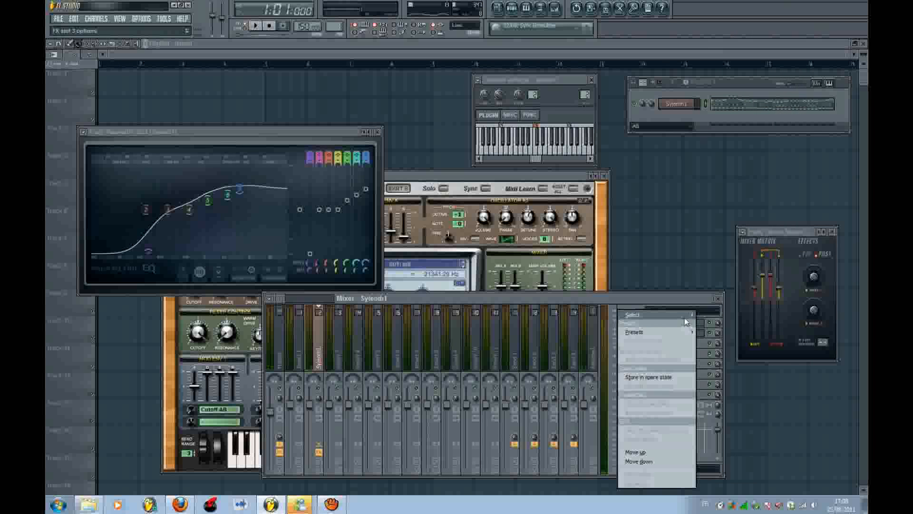
{"action": "mouse_move", "coordinate": [685, 318]}
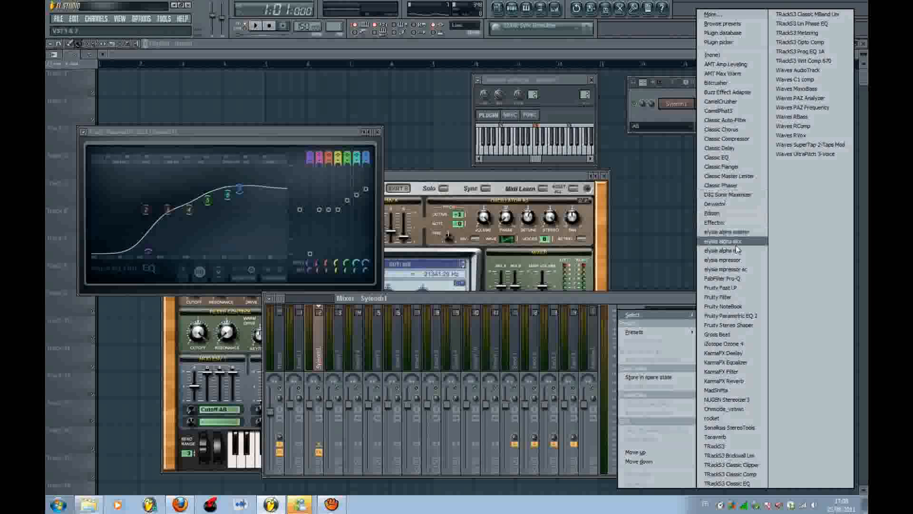
{"action": "left_click", "coordinate": [736, 139]}
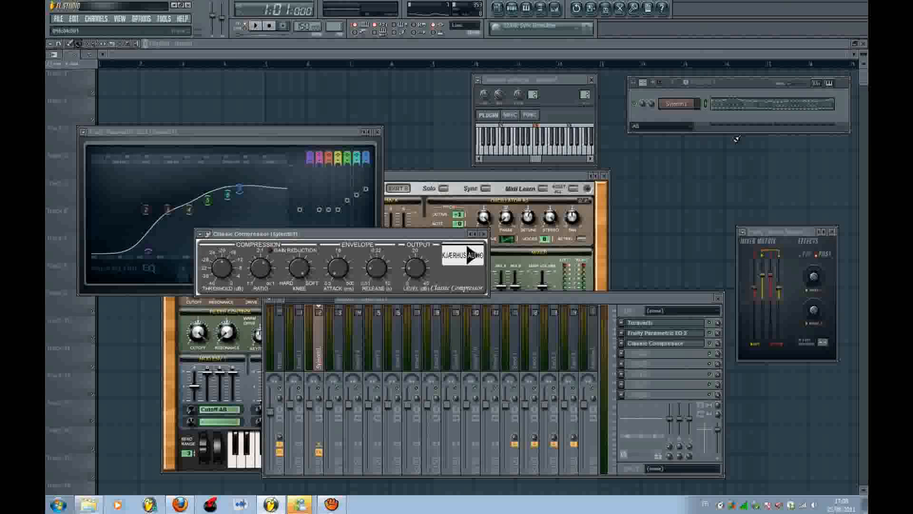
- Audition the melody through the Classic Compressor with its window moved above the mixer, and close that window
{"action": "key", "text": "space"}
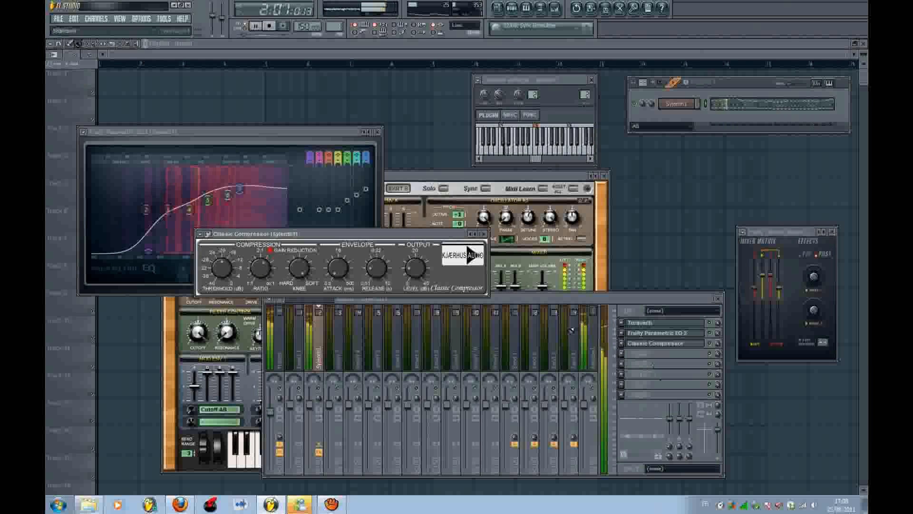
{"action": "left_click_drag", "start_coordinate": [406, 234], "coordinate": [641, 201]}
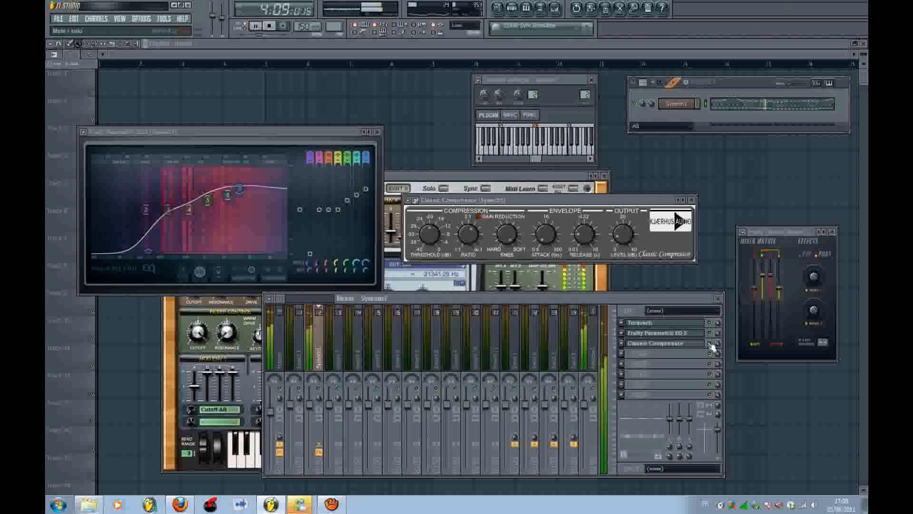
{"action": "left_click", "coordinate": [661, 298]}
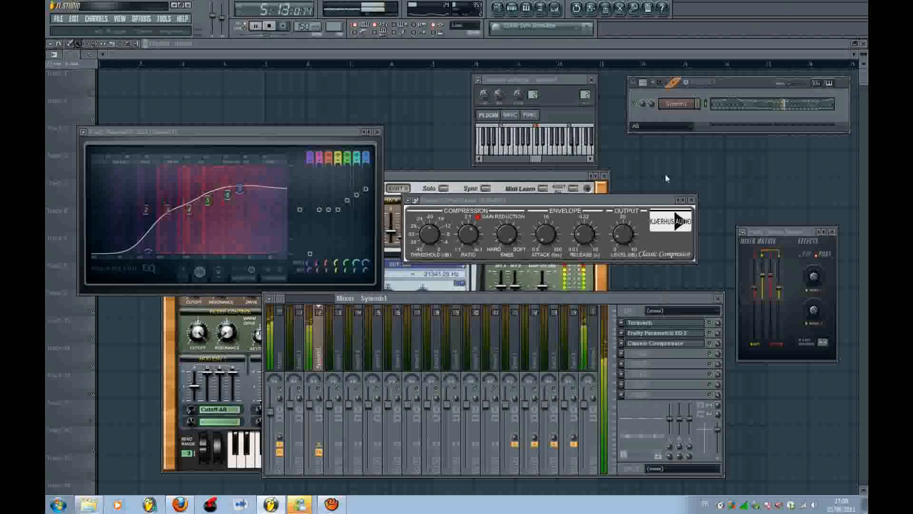
{"action": "left_click", "coordinate": [691, 201]}
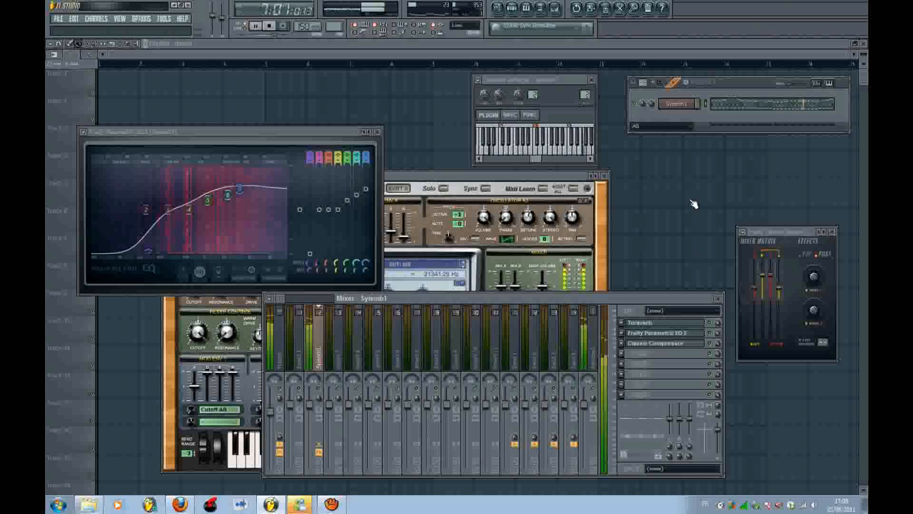
{"action": "key", "text": "space"}
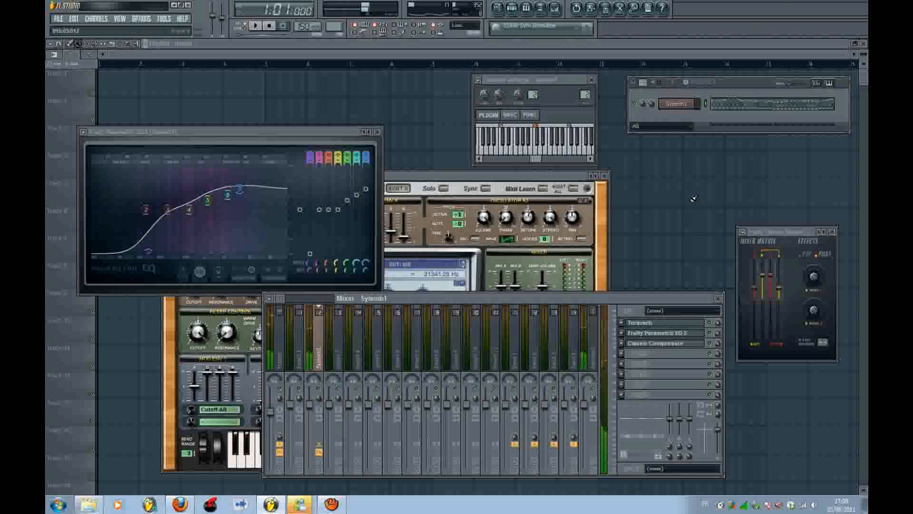
{"action": "left_click", "coordinate": [623, 355]}
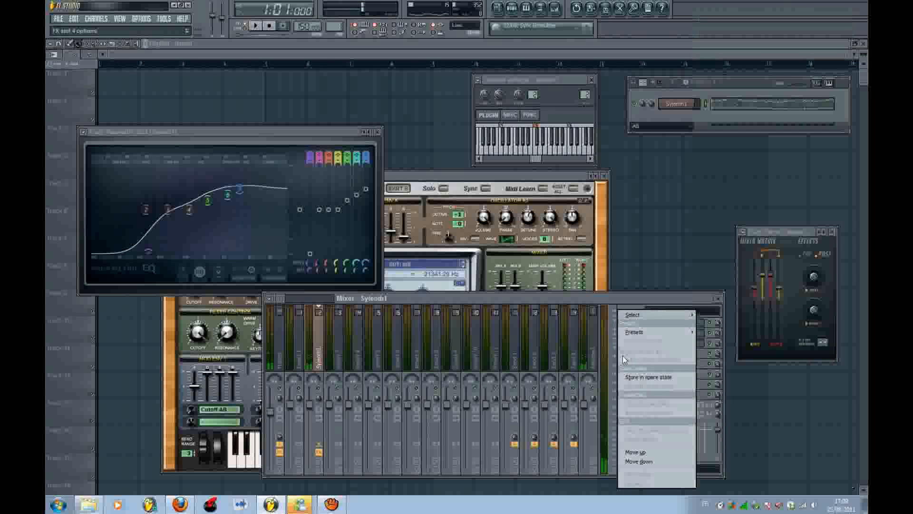
{"action": "mouse_move", "coordinate": [652, 313]}
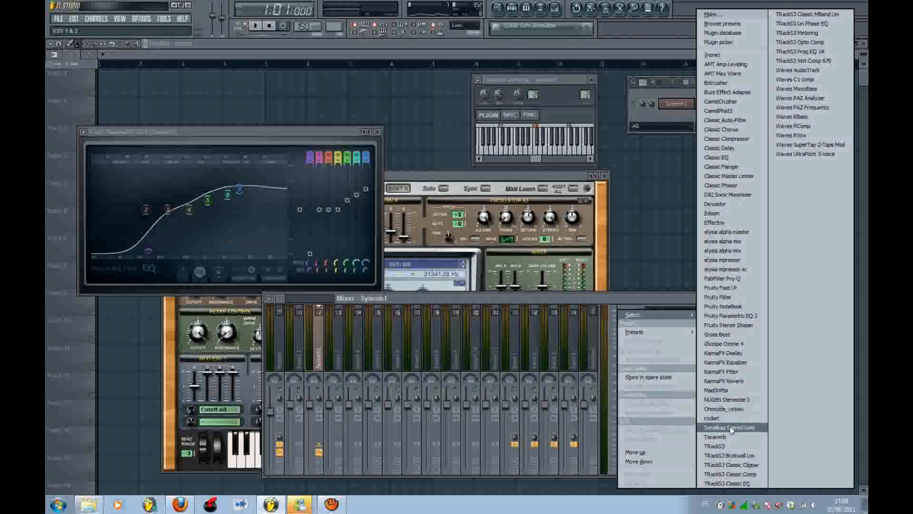
{"action": "left_click", "coordinate": [729, 325]}
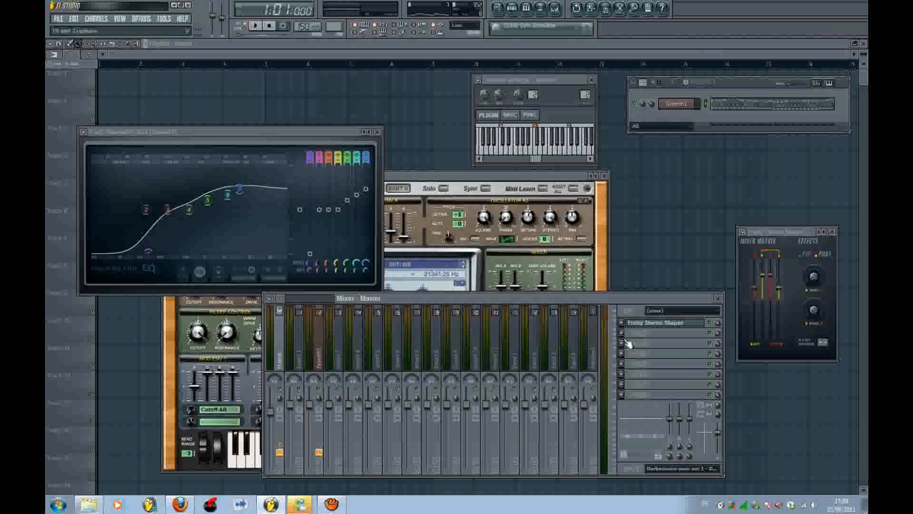
- Insert Sonalksis StereoTools in the Master track's second effect slot, close the Parametric EQ window, and place StereoTools above the mixer
{"action": "left_click", "coordinate": [627, 341]}
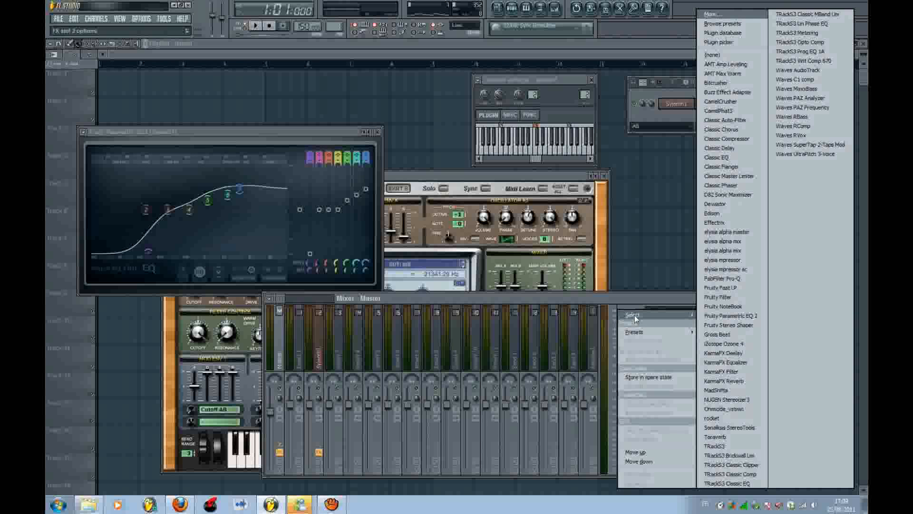
{"action": "left_click", "coordinate": [727, 427]}
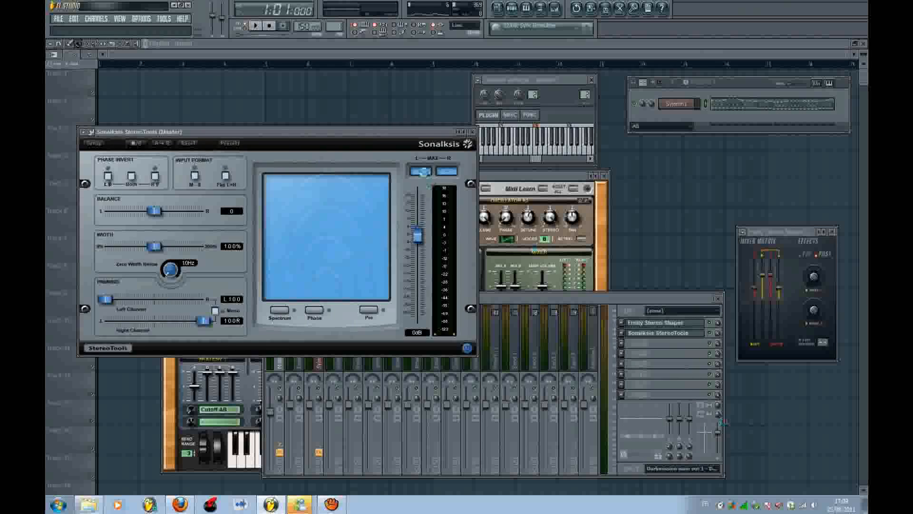
{"action": "left_click_drag", "start_coordinate": [413, 133], "coordinate": [468, 242]}
{"action": "left_click", "coordinate": [378, 132]}
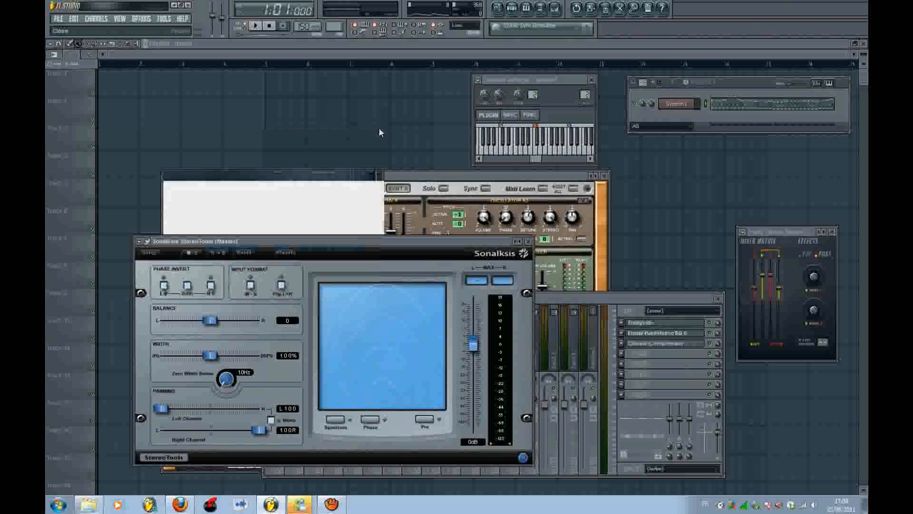
{"action": "left_click_drag", "start_coordinate": [376, 241], "coordinate": [360, 67]}
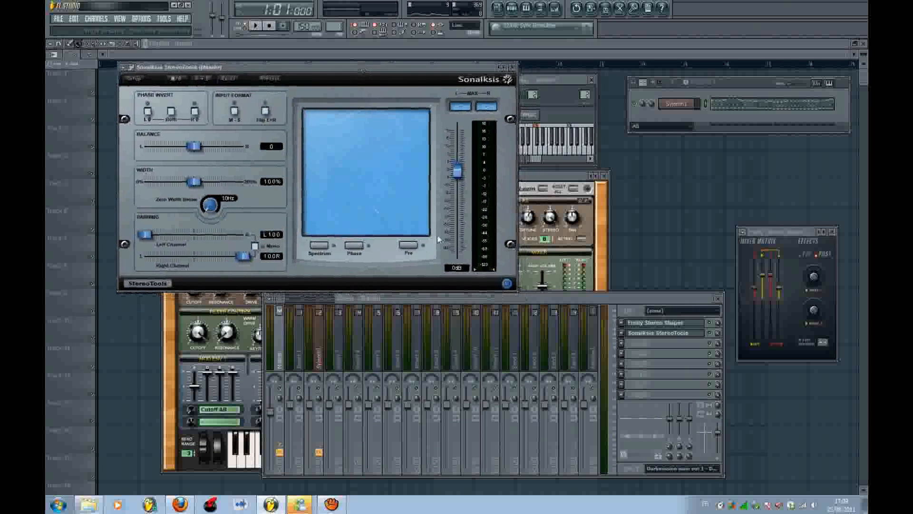
{"action": "left_click_drag", "start_coordinate": [432, 298], "coordinate": [431, 304]}
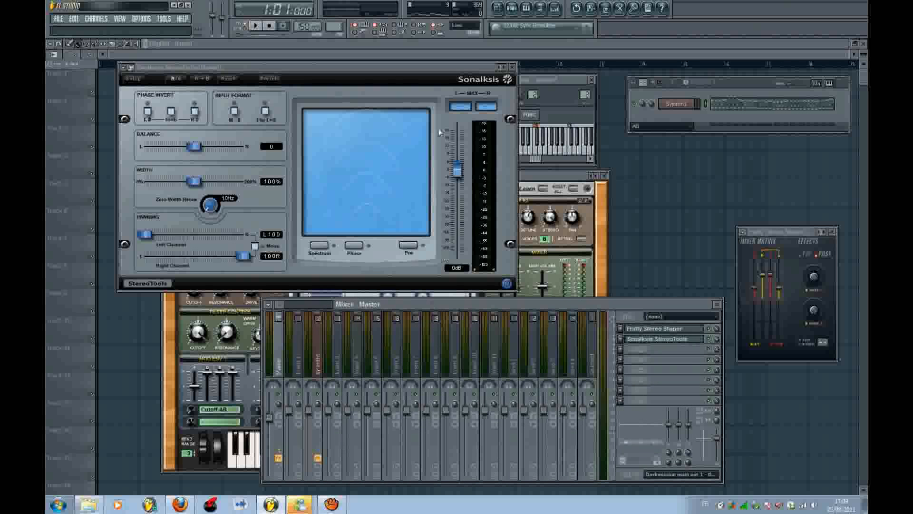
{"action": "left_click", "coordinate": [370, 71]}
- Play the melody, lower the project's main volume, and widen the StereoTools stereo width to 200%
{"action": "key", "text": "space"}
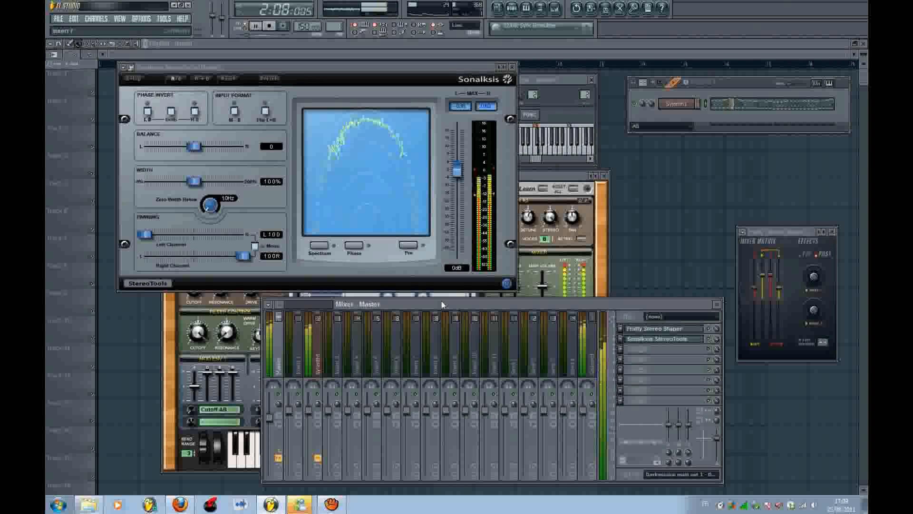
{"action": "left_click_drag", "start_coordinate": [217, 15], "coordinate": [214, 48]}
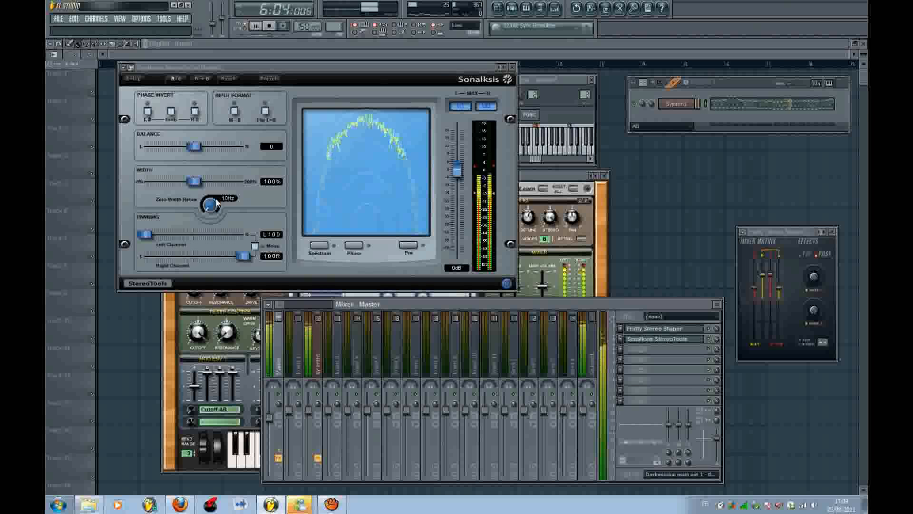
{"action": "left_click", "coordinate": [195, 182]}
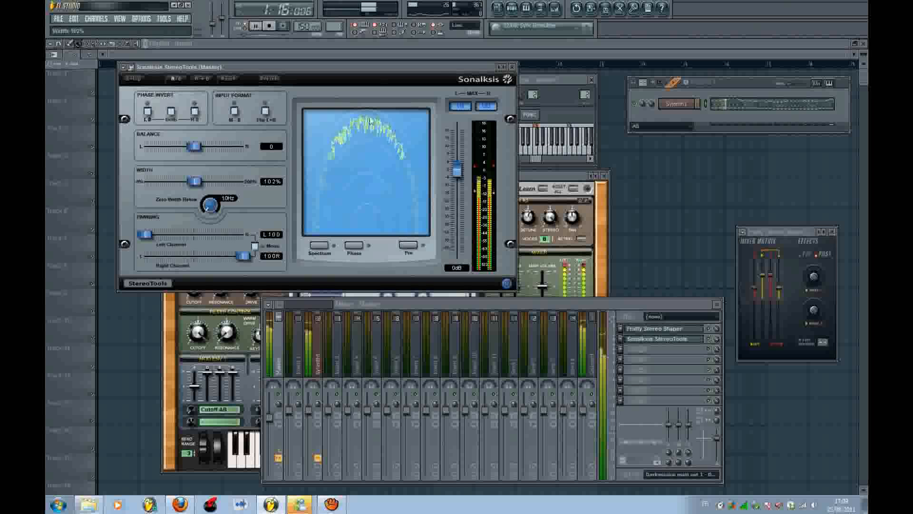
{"action": "left_click_drag", "start_coordinate": [195, 182], "coordinate": [196, 184]}
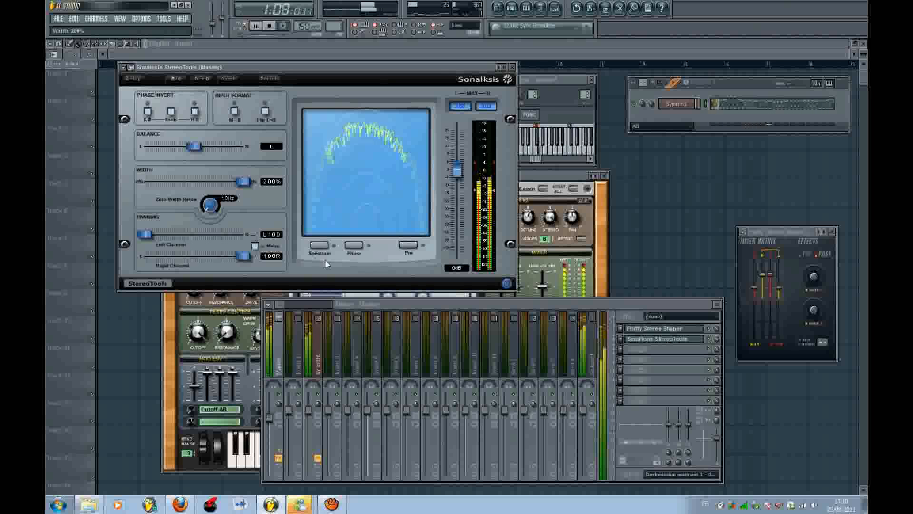
- Insert Waves PAZ Analyzer in the Master track's third effect slot, examine the spectrum and stereo image during playback, and close its window
{"action": "left_click", "coordinate": [640, 307]}
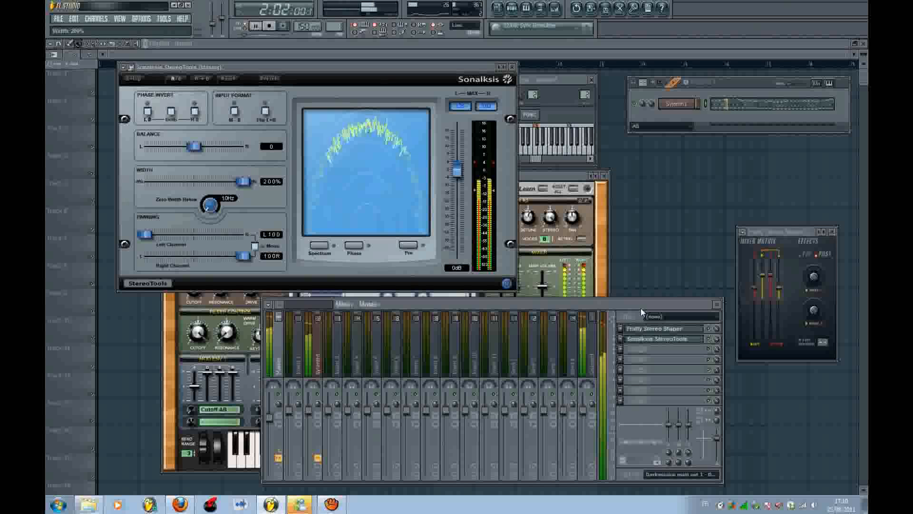
{"action": "left_click", "coordinate": [622, 353]}
{"action": "mouse_move", "coordinate": [637, 315]}
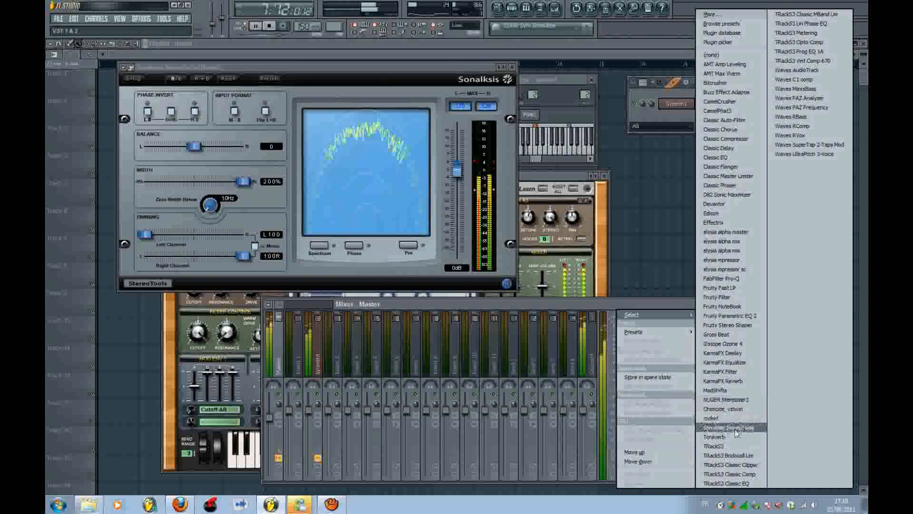
{"action": "left_click", "coordinate": [816, 98]}
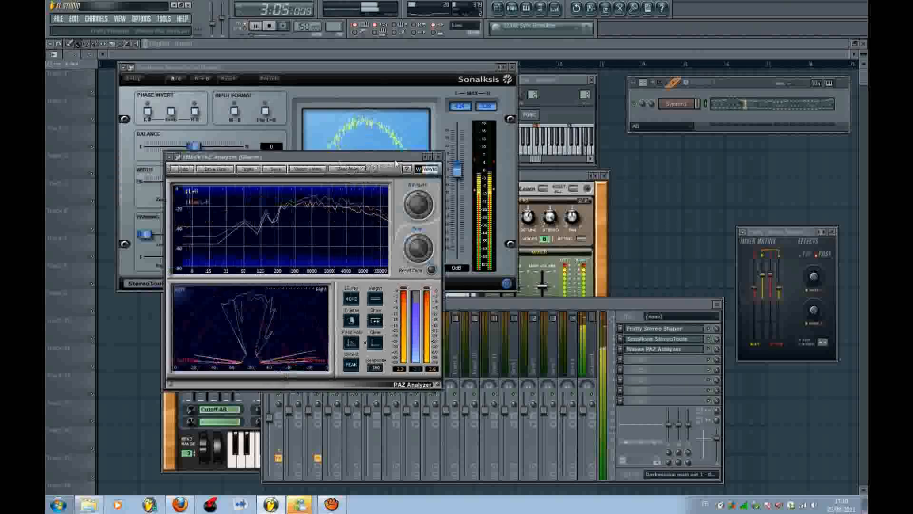
{"action": "left_click_drag", "start_coordinate": [396, 161], "coordinate": [662, 194]}
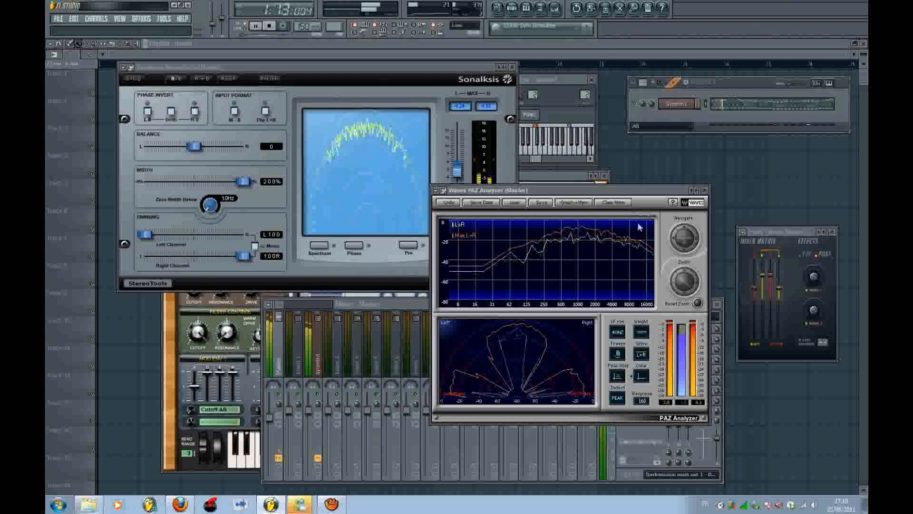
{"action": "left_click", "coordinate": [704, 190]}
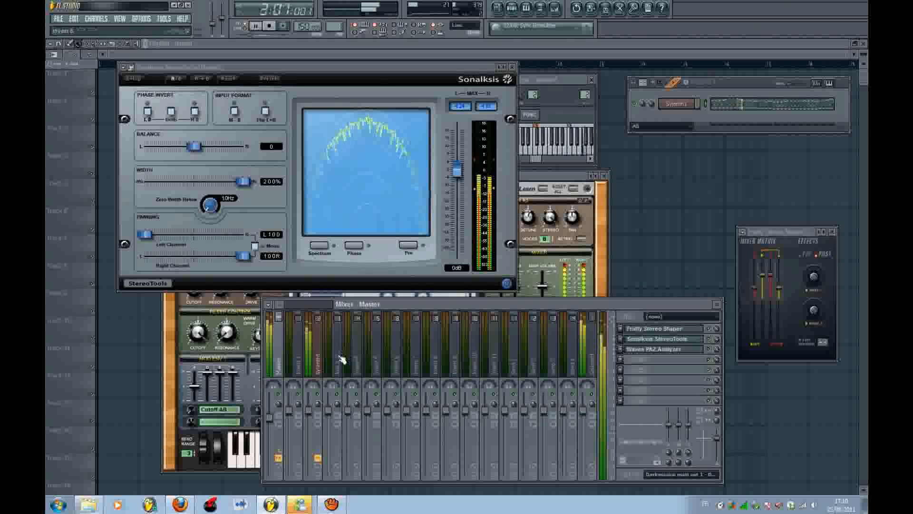
- Insert elysia alpha master in the Sylenth1 track's fourth effect slot, move its window above the mixer, and start playback
{"action": "left_click", "coordinate": [318, 363]}
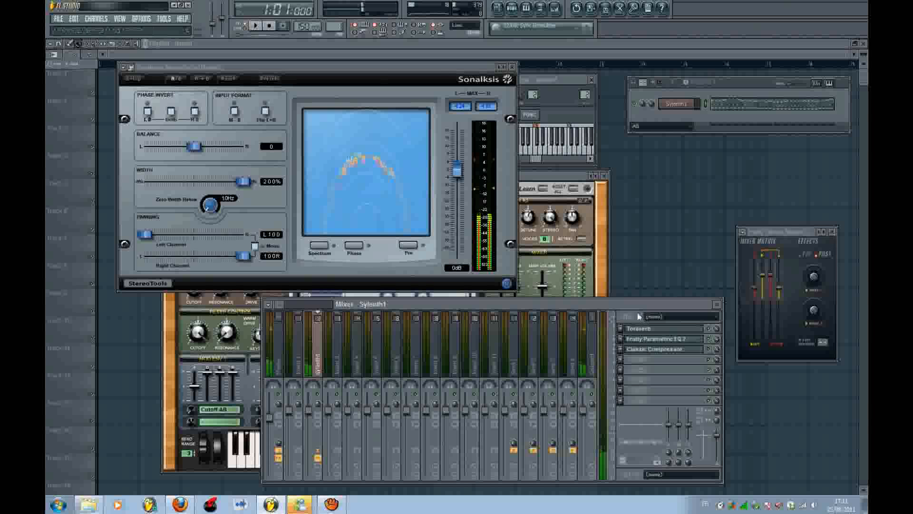
{"action": "left_click", "coordinate": [625, 362]}
{"action": "mouse_move", "coordinate": [678, 315]}
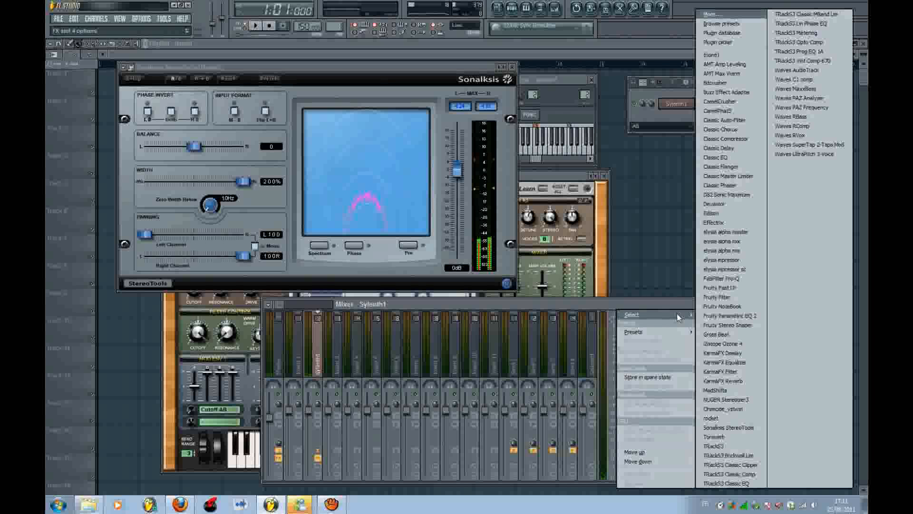
{"action": "left_click", "coordinate": [737, 233]}
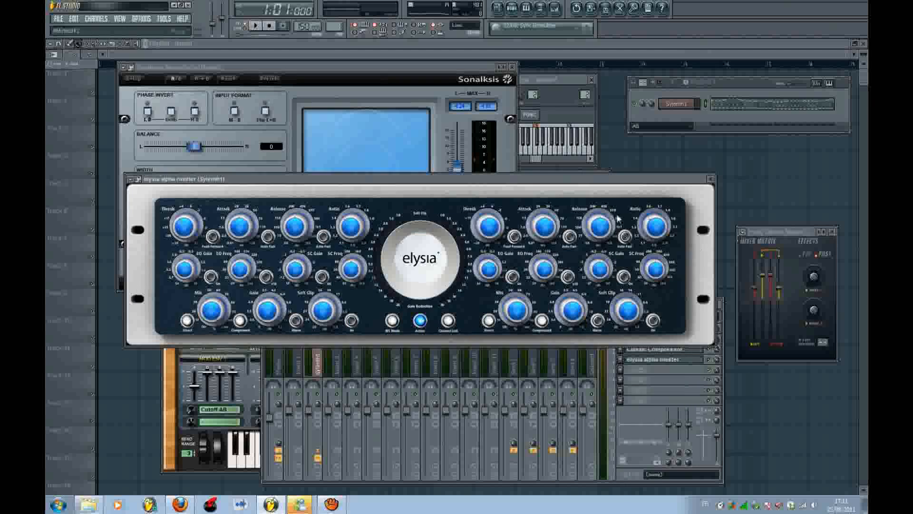
{"action": "left_click_drag", "start_coordinate": [621, 181], "coordinate": [620, 98]}
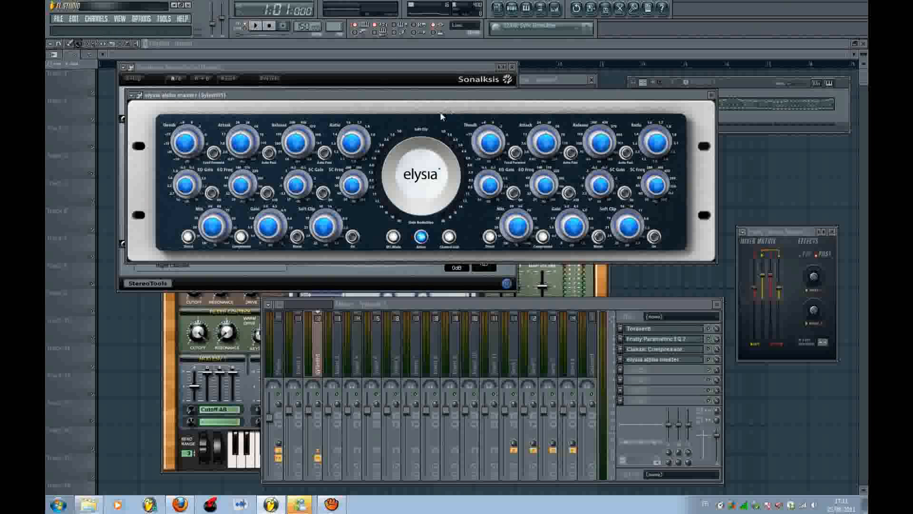
{"action": "left_click_drag", "start_coordinate": [446, 94], "coordinate": [445, 99]}
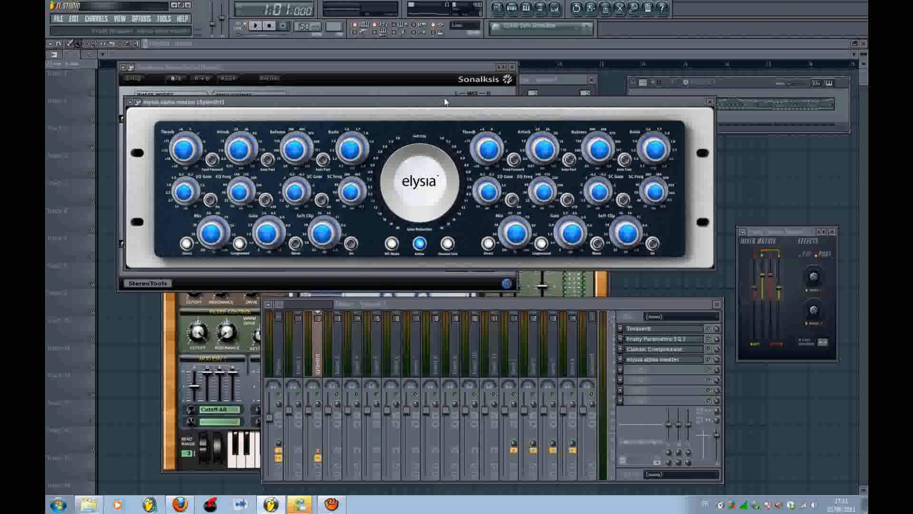
{"action": "key", "text": "space"}
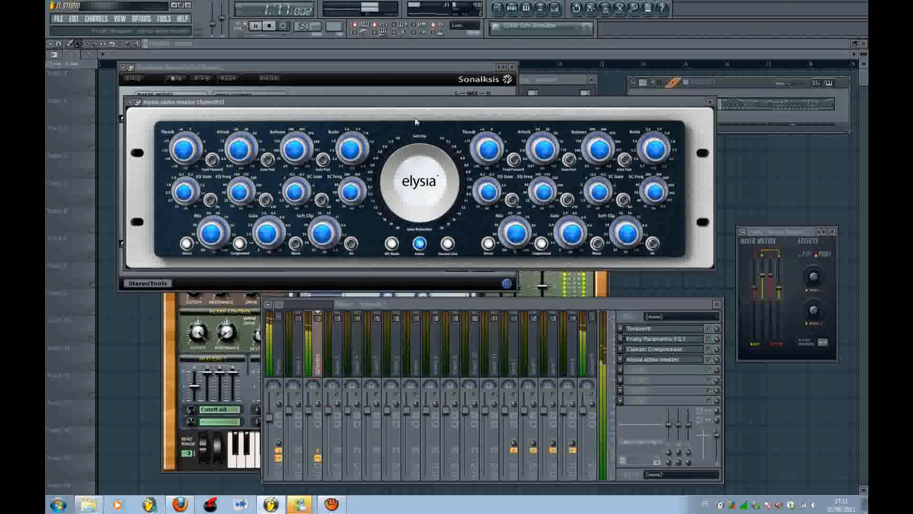
- Adjust the first channel's soft clip level in elysia alpha master, enable Feed Forward, and set the threshold to about +6.0 dB
{"action": "left_click_drag", "start_coordinate": [385, 101], "coordinate": [430, 102]}
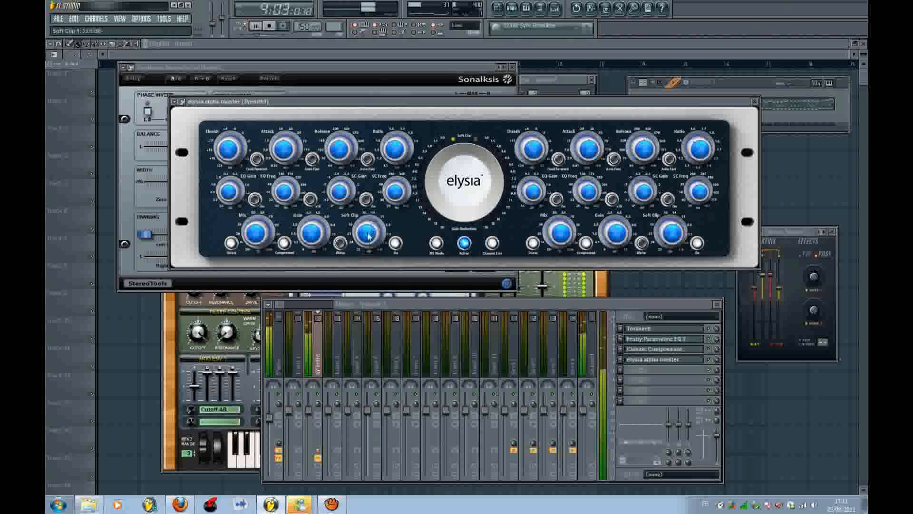
{"action": "left_click_drag", "start_coordinate": [369, 236], "coordinate": [370, 223]}
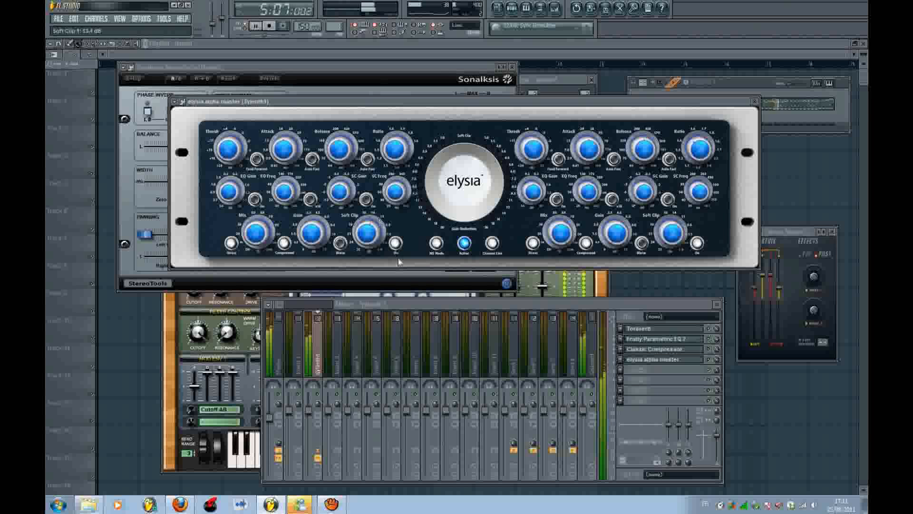
{"action": "left_click", "coordinate": [257, 160]}
{"action": "left_click_drag", "start_coordinate": [239, 154], "coordinate": [220, 132]}
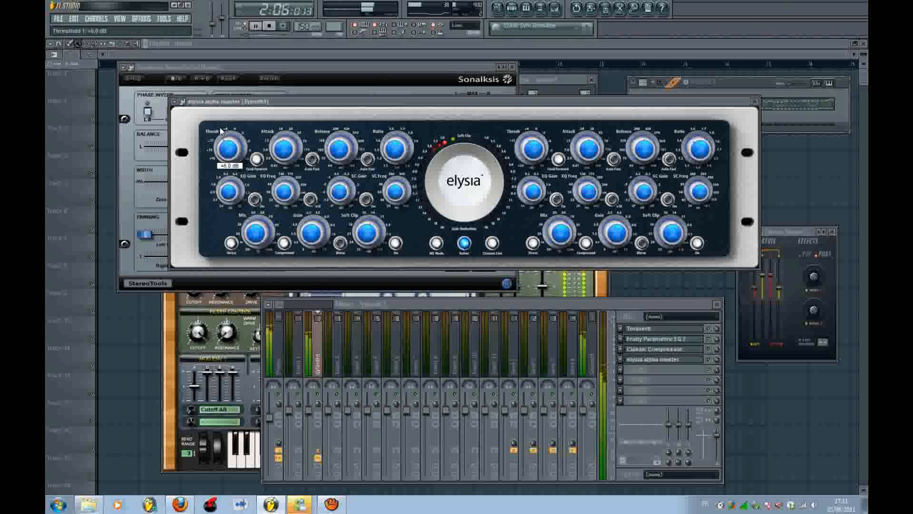
- Dial in the first channel's compression: attack about 14 ms with Auto Fast, a shorter release, and a ratio of about 1.6
{"action": "left_click_drag", "start_coordinate": [287, 157], "coordinate": [265, 139]}
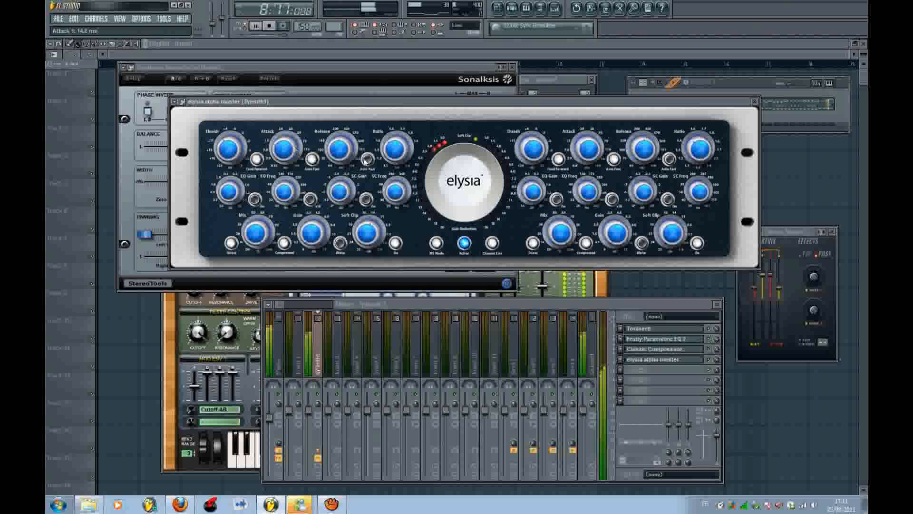
{"action": "left_click_drag", "start_coordinate": [339, 148], "coordinate": [338, 114]}
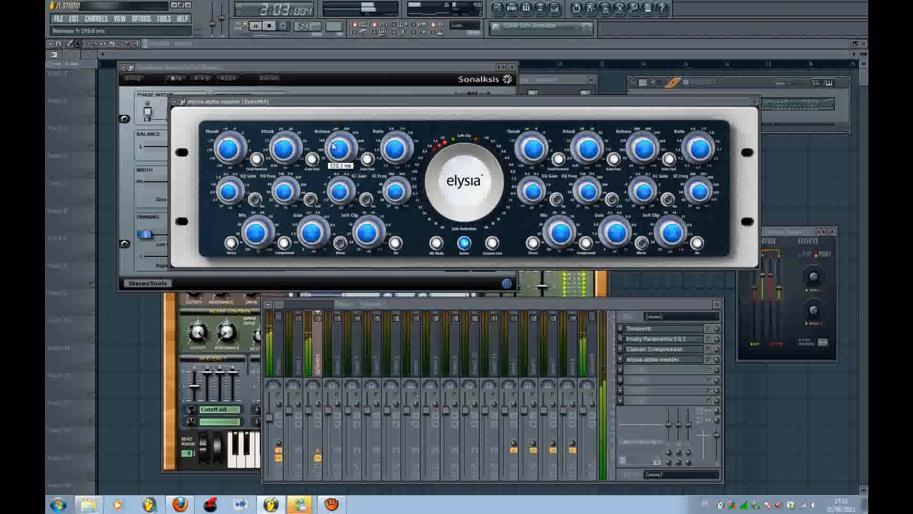
{"action": "left_click_drag", "start_coordinate": [333, 145], "coordinate": [375, 176]}
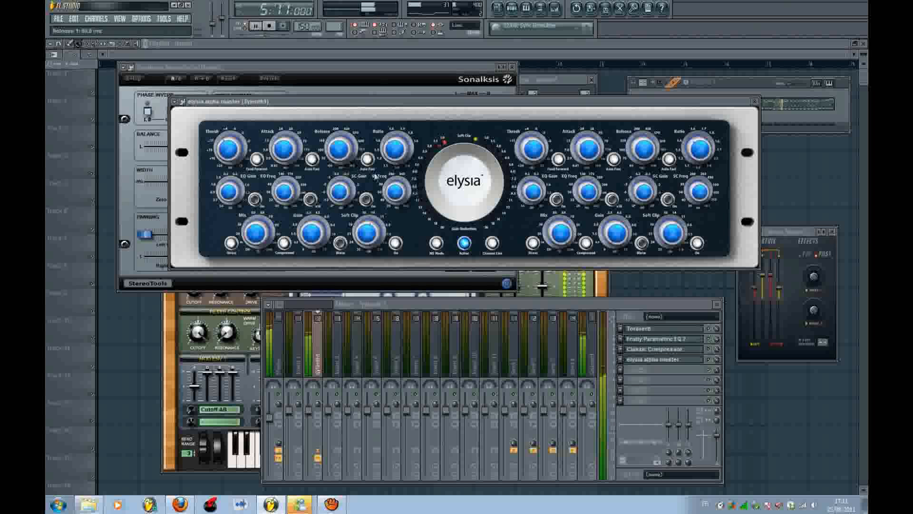
{"action": "left_click", "coordinate": [366, 158]}
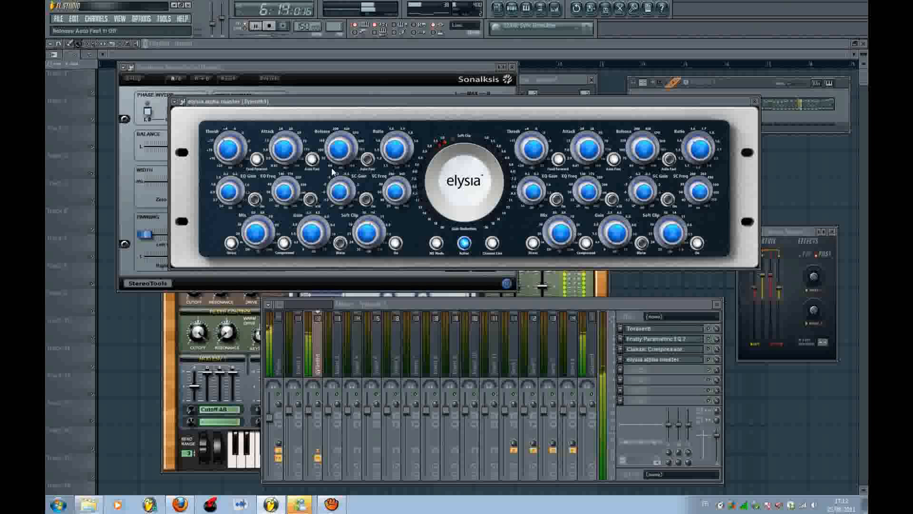
{"action": "left_click", "coordinate": [399, 152]}
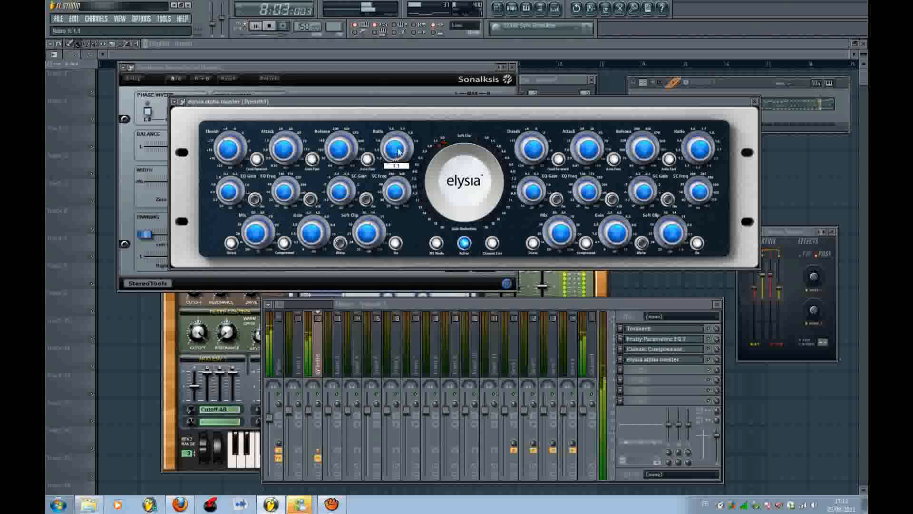
{"action": "left_click_drag", "start_coordinate": [399, 151], "coordinate": [392, 115]}
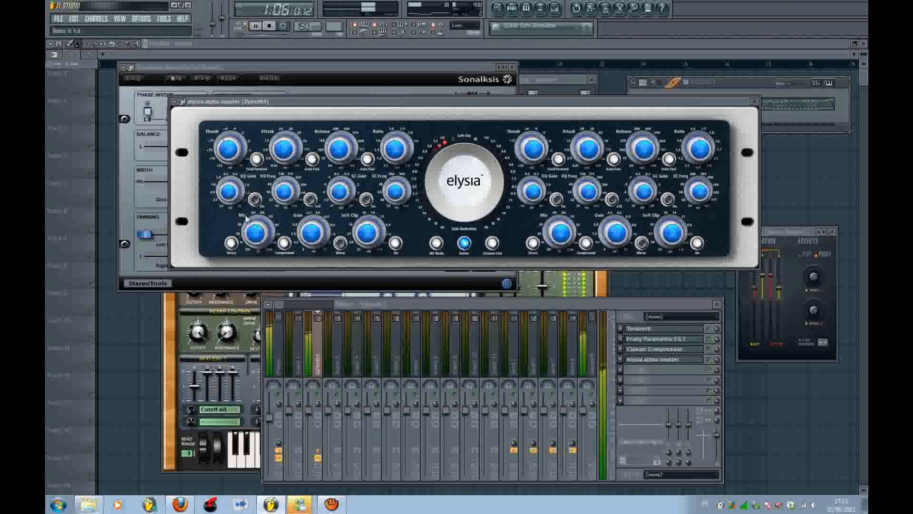
- Enable the first channel's EQ and set its EQ gain to about 0.4 dB
{"action": "left_click", "coordinate": [254, 199]}
{"action": "left_click_drag", "start_coordinate": [231, 195], "coordinate": [232, 187]}
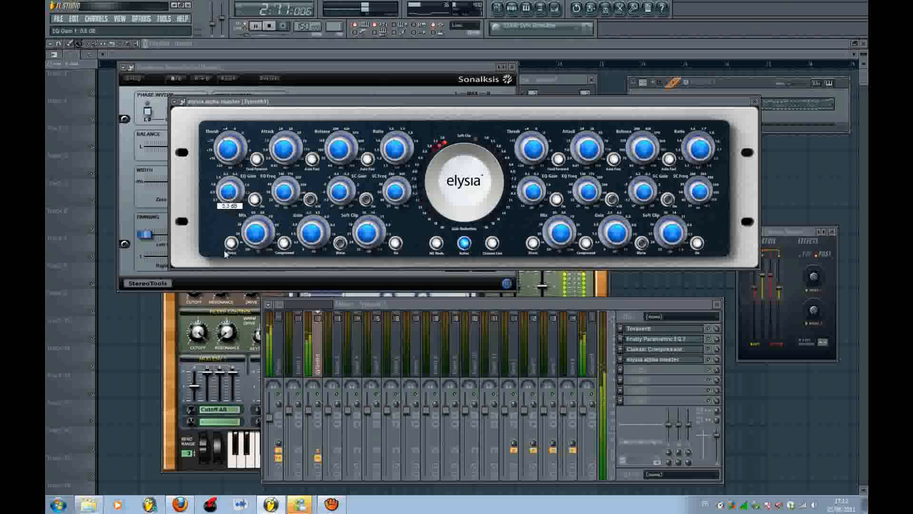
{"action": "left_click_drag", "start_coordinate": [224, 250], "coordinate": [224, 251]}
{"action": "left_click_drag", "start_coordinate": [226, 201], "coordinate": [225, 209]}
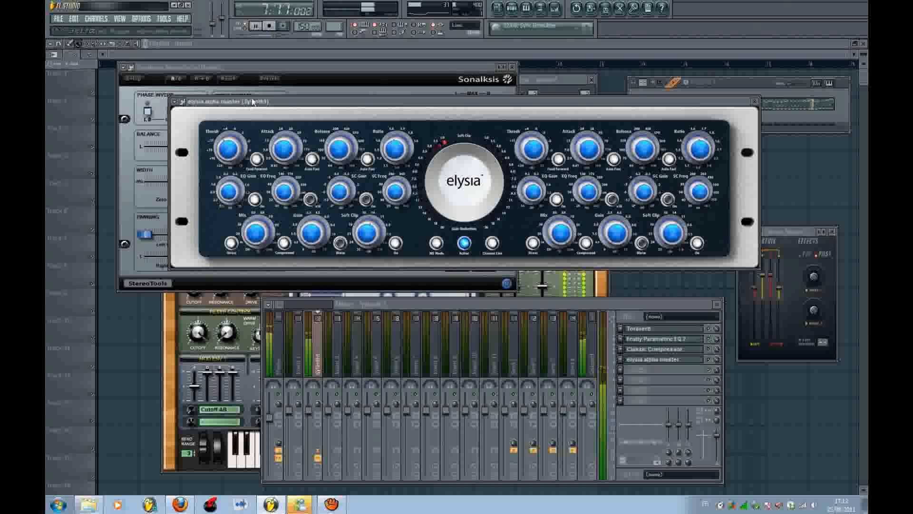
{"action": "mouse_move", "coordinate": [233, 188]}
{"action": "left_mouse_down"}
{"action": "mouse_move", "coordinate": [243, 176]}
{"action": "mouse_move", "coordinate": [235, 193]}
{"action": "mouse_move", "coordinate": [236, 184]}
{"action": "left_mouse_up"}
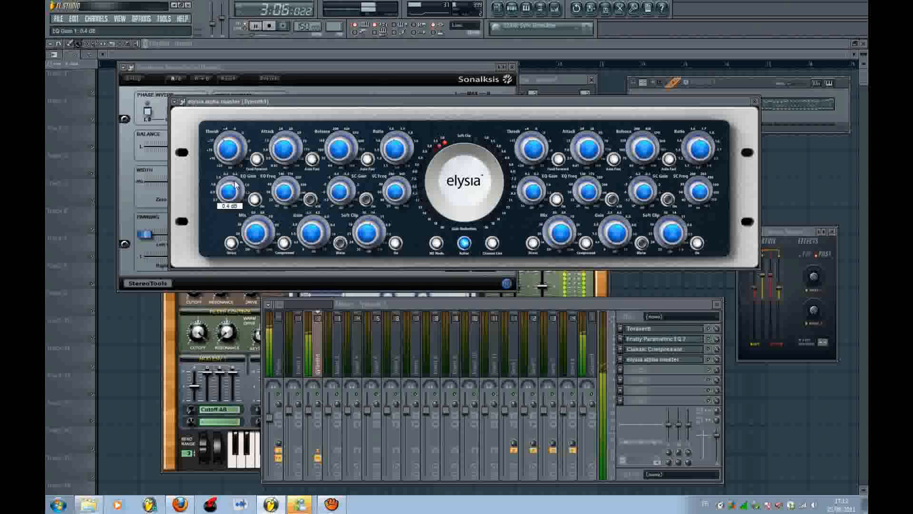
- Turn on the switch beside the first channel's EQ Freq knob and set the EQ frequency to about 144 Hz
{"action": "left_click", "coordinate": [310, 199]}
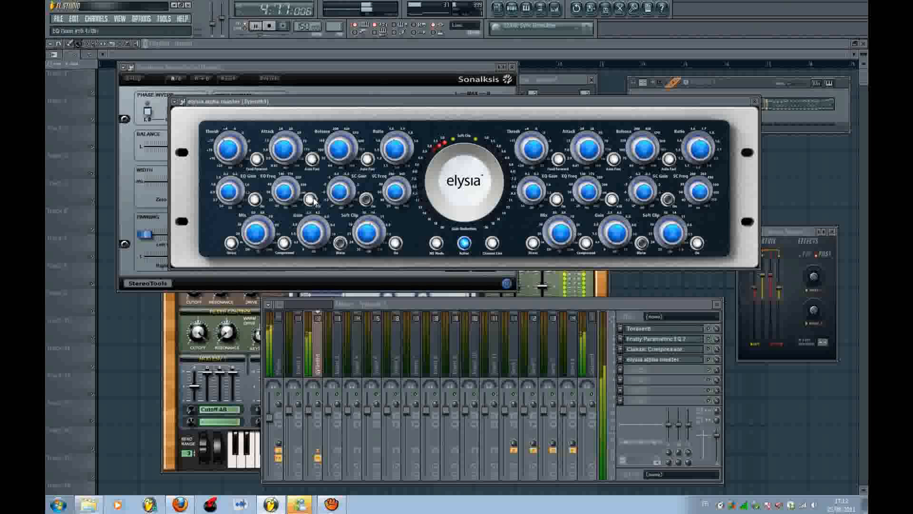
{"action": "left_click_drag", "start_coordinate": [281, 193], "coordinate": [280, 186]}
{"action": "left_click_drag", "start_coordinate": [332, 208], "coordinate": [361, 271]}
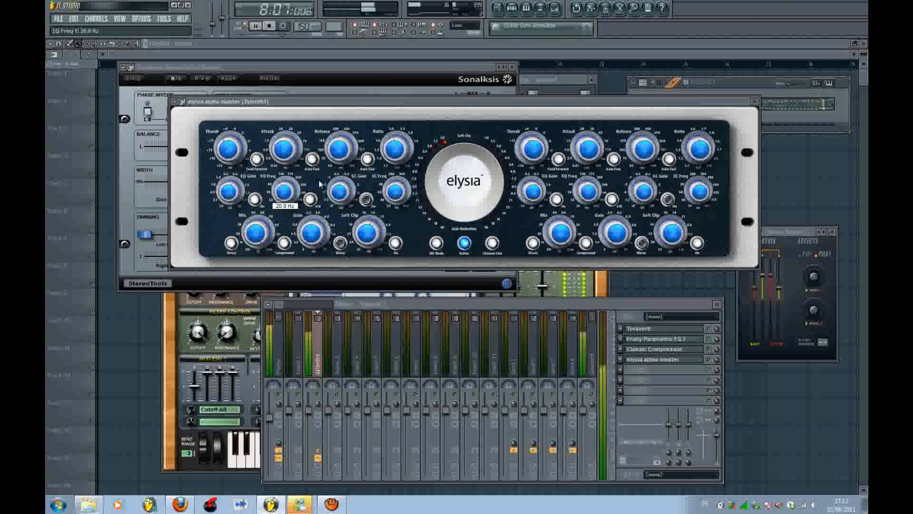
{"action": "left_click_drag", "start_coordinate": [320, 184], "coordinate": [281, 166]}
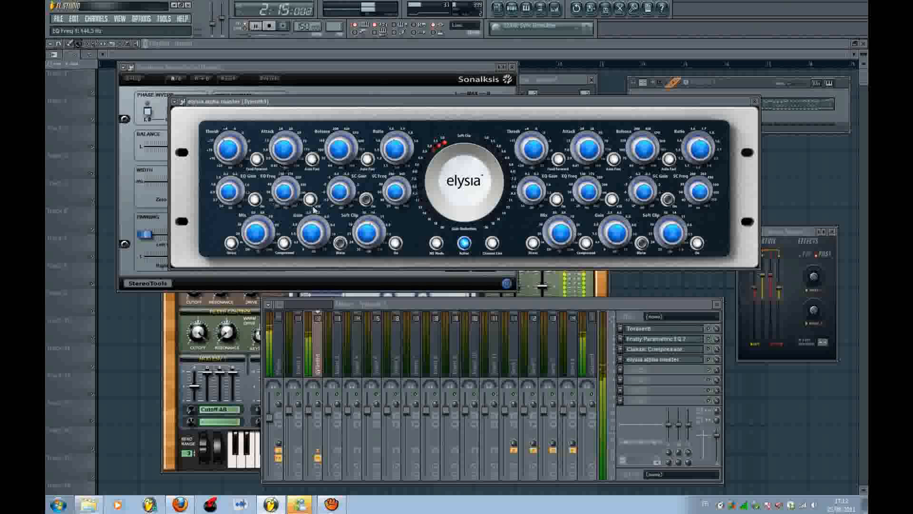
- Try the first channel's sidechain filter with its SC gain at about -0.2 dB
{"action": "left_click", "coordinate": [365, 199]}
{"action": "left_click_drag", "start_coordinate": [348, 198], "coordinate": [362, 181]}
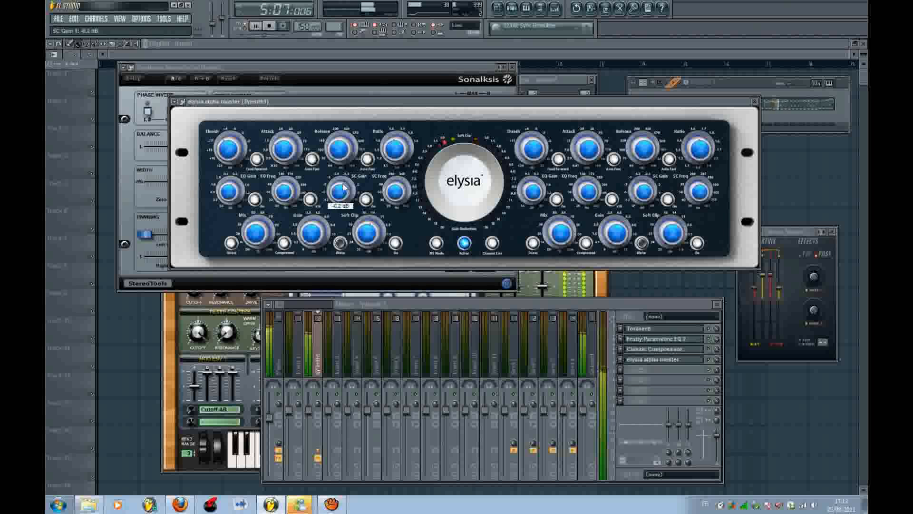
{"action": "left_click", "coordinate": [366, 199]}
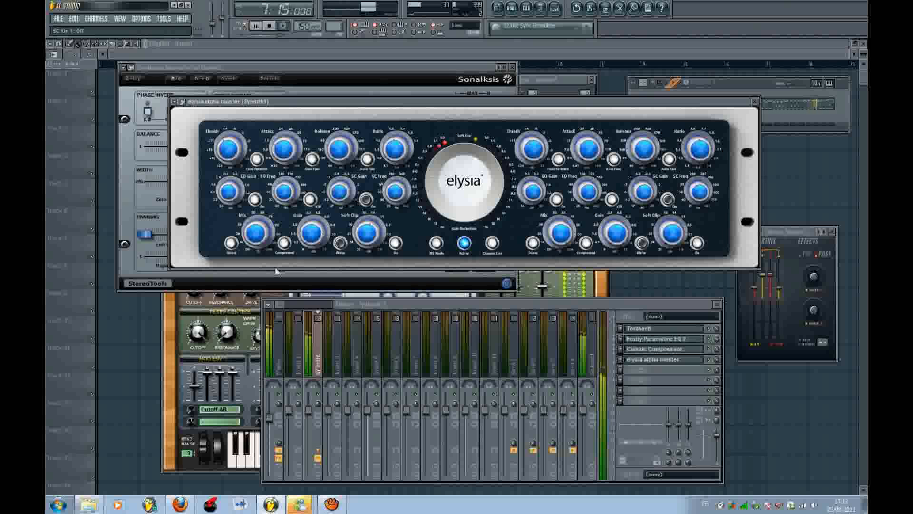
- Audition the first channel's Mix between 100% and 0%, comparing Direct on and off, and replay the melody
{"action": "left_click_drag", "start_coordinate": [256, 242], "coordinate": [231, 388]}
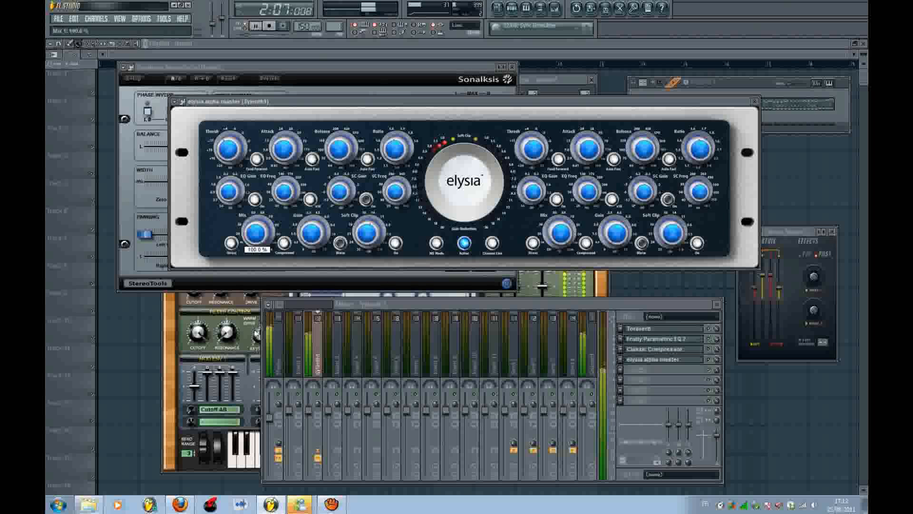
{"action": "mouse_move", "coordinate": [256, 233]}
{"action": "left_mouse_down"}
{"action": "mouse_move", "coordinate": [256, 245]}
{"action": "mouse_move", "coordinate": [257, 229]}
{"action": "left_mouse_up"}
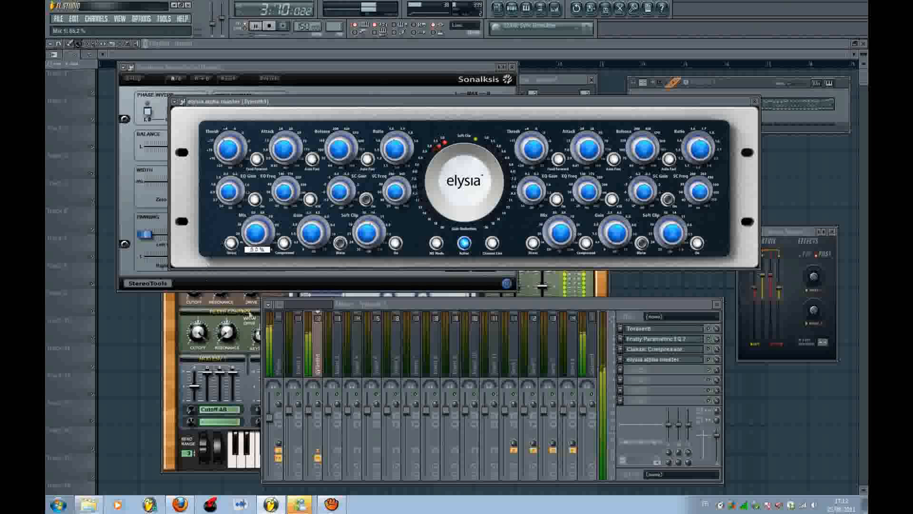
{"action": "left_click", "coordinate": [232, 245]}
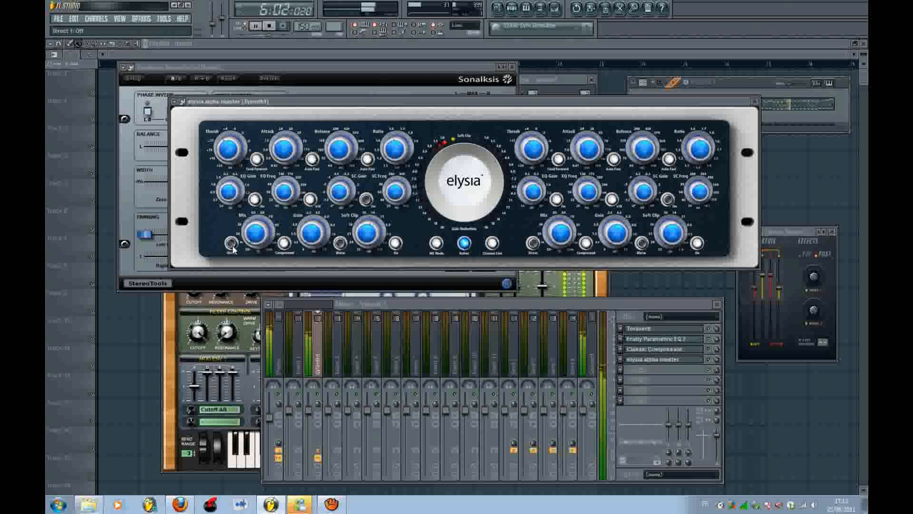
{"action": "left_click", "coordinate": [232, 246]}
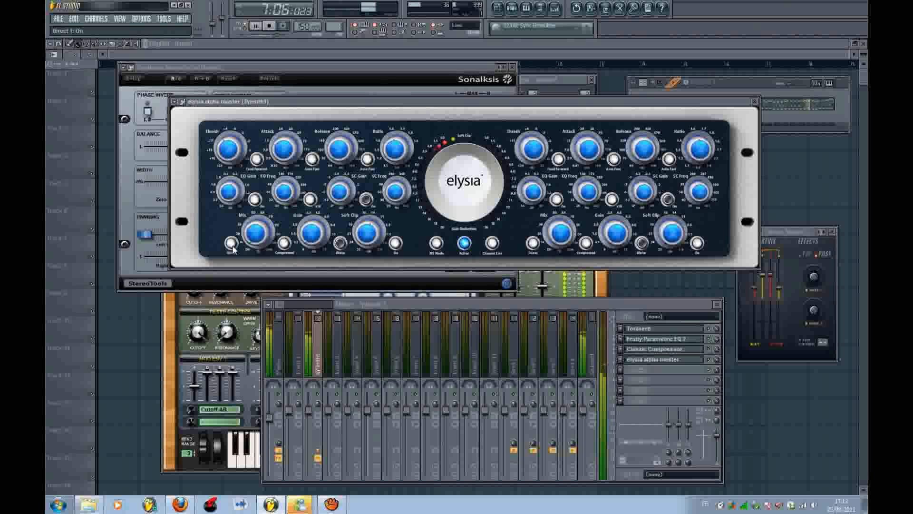
{"action": "left_click", "coordinate": [232, 246]}
{"action": "key", "text": "space"}
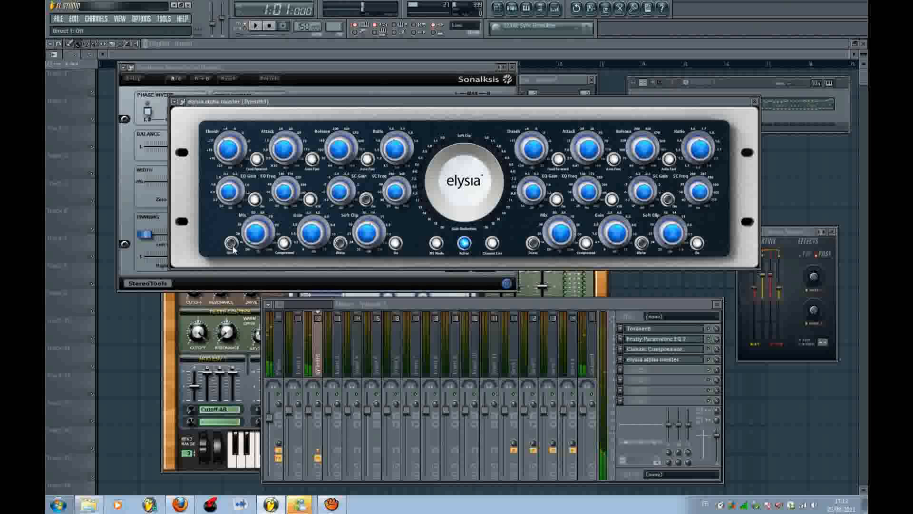
{"action": "key", "text": "space"}
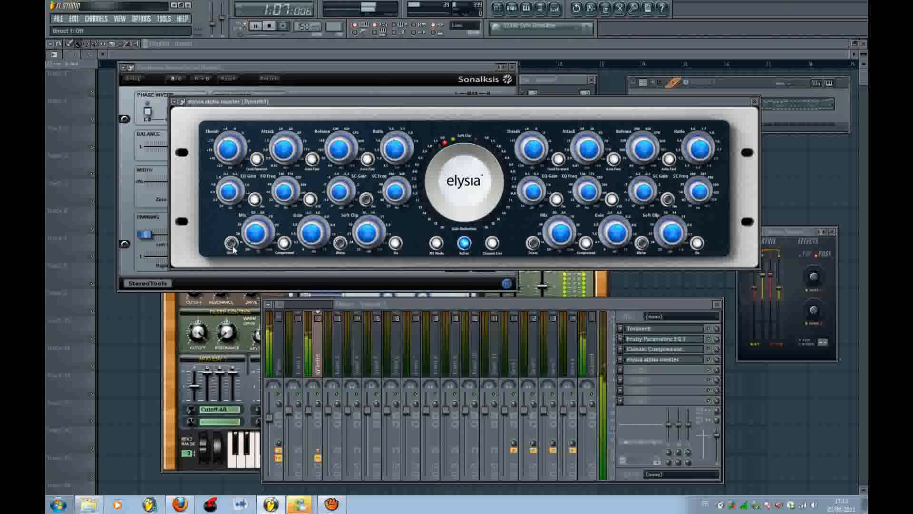
{"action": "key", "text": "space"}
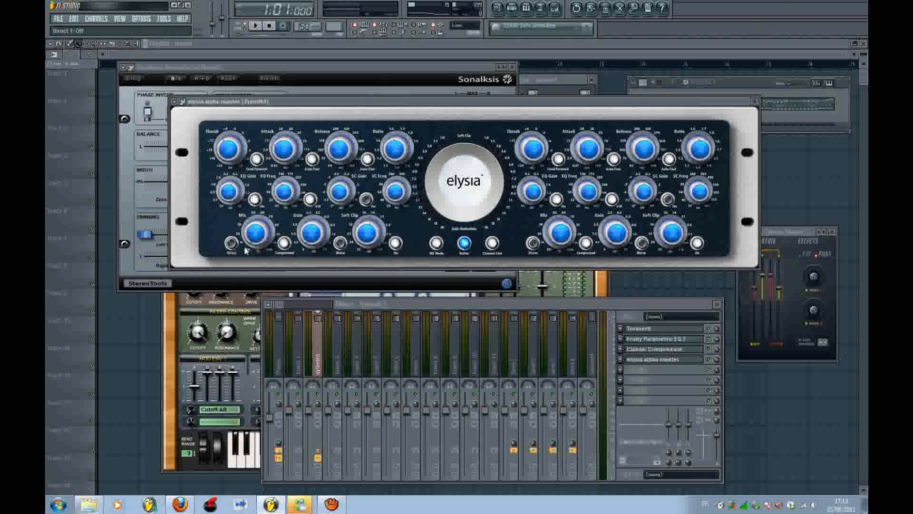
- Restart playback, compare the sound with Direct off and on, leave Direct enabled, and set the first channel's Mix to about 78%
{"action": "left_click", "coordinate": [234, 244]}
{"action": "key", "text": "space"}
{"action": "left_click_drag", "start_coordinate": [248, 243], "coordinate": [293, 139]}
{"action": "left_click", "coordinate": [231, 244]}
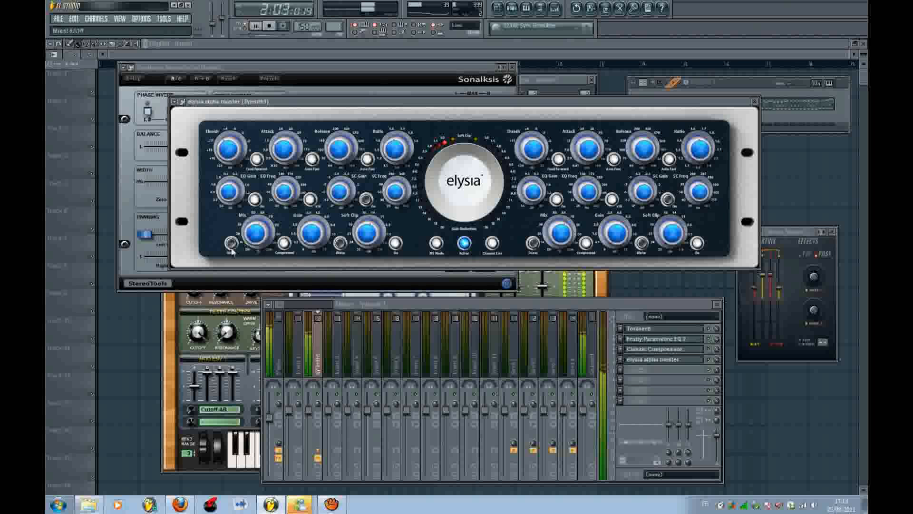
{"action": "left_click", "coordinate": [232, 244]}
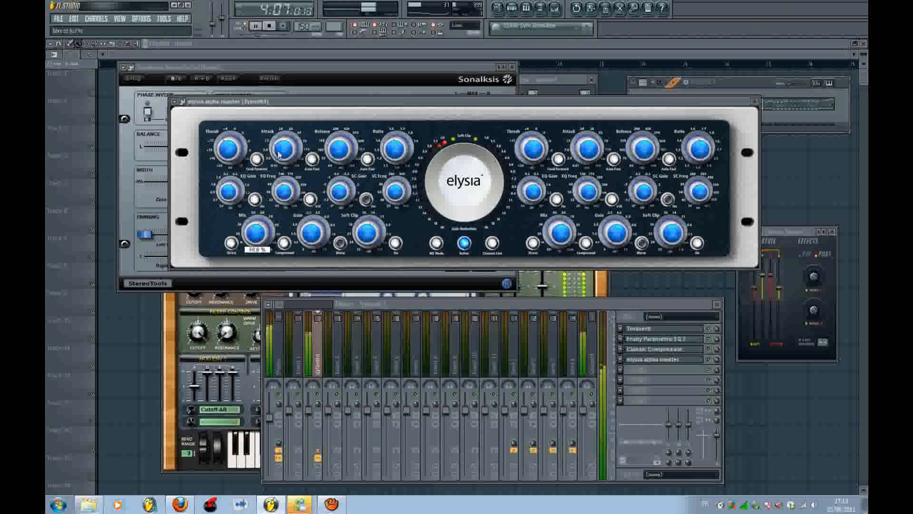
{"action": "left_click_drag", "start_coordinate": [249, 243], "coordinate": [290, 199]}
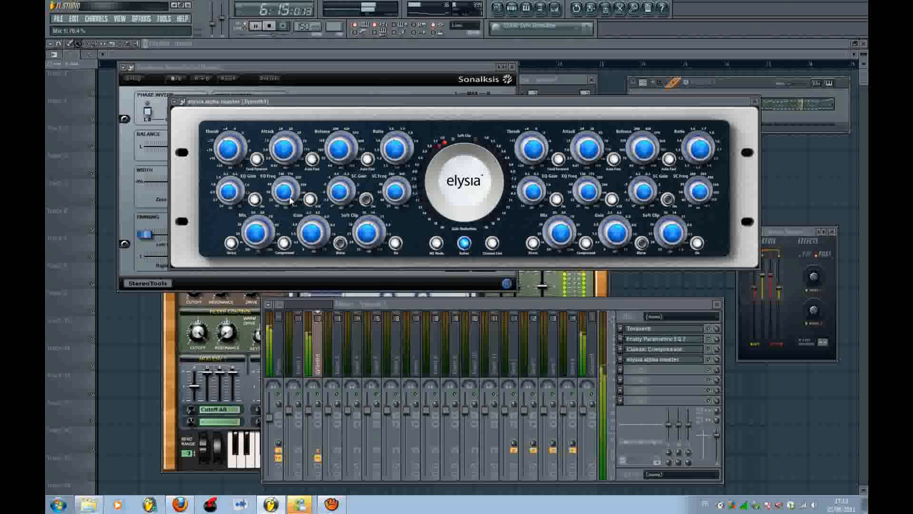
- Adjust the first channel's gain, enable Warm mode, and close the elysia alpha master window
{"action": "left_click_drag", "start_coordinate": [307, 240], "coordinate": [308, 197]}
{"action": "left_click", "coordinate": [340, 243]}
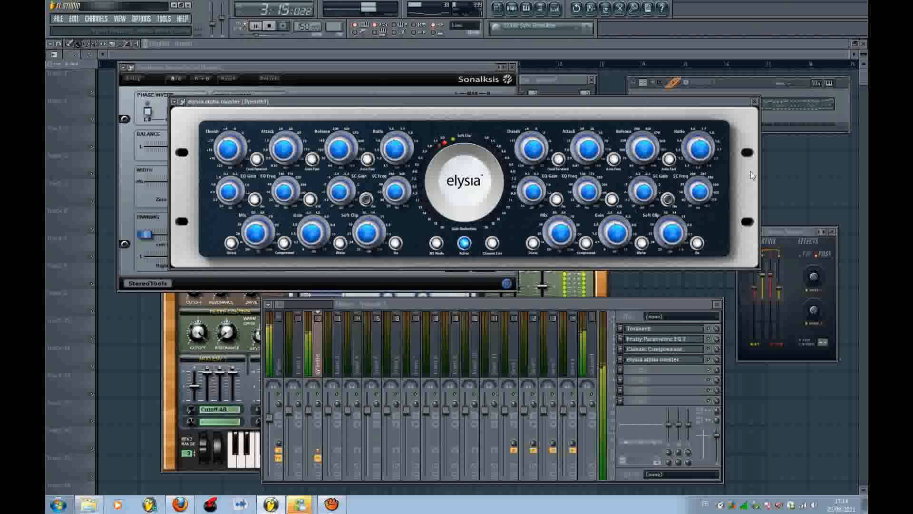
{"action": "left_click", "coordinate": [755, 101]}
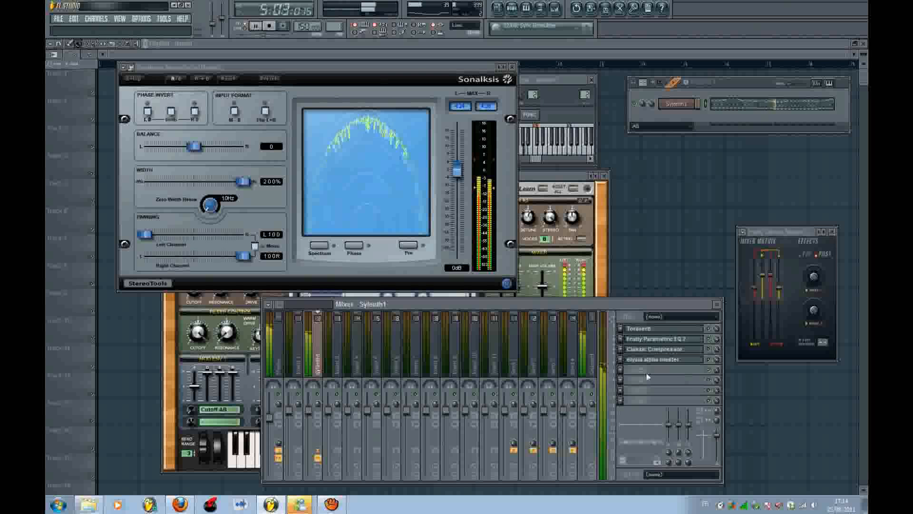
- Sweep Sylenth1's filter control cutoff down and back up to 21341.29 Hz during playback, and stop the melody
{"action": "left_click", "coordinate": [602, 276]}
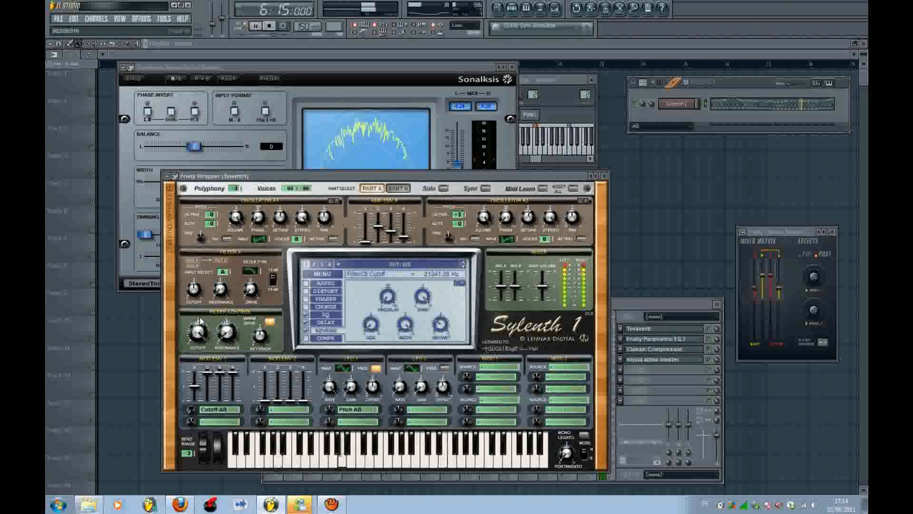
{"action": "left_click_drag", "start_coordinate": [199, 329], "coordinate": [202, 380]}
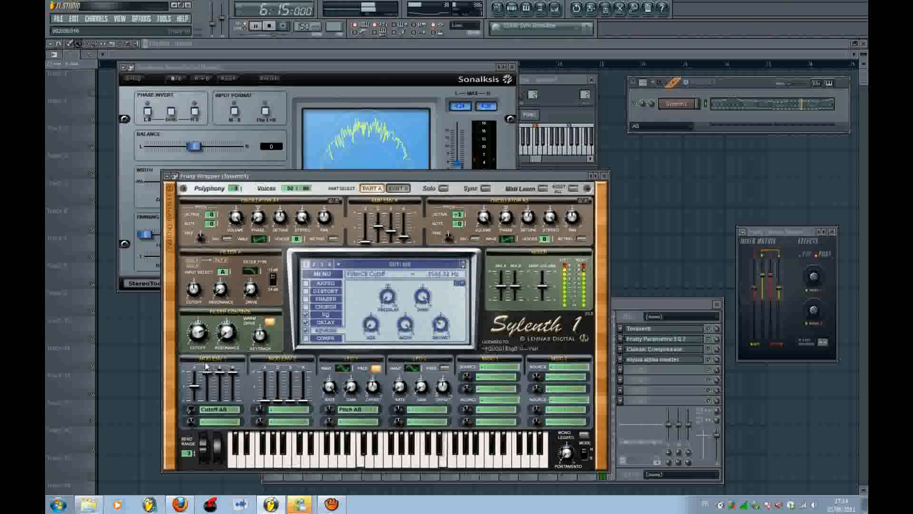
{"action": "left_click_drag", "start_coordinate": [201, 337], "coordinate": [210, 330]}
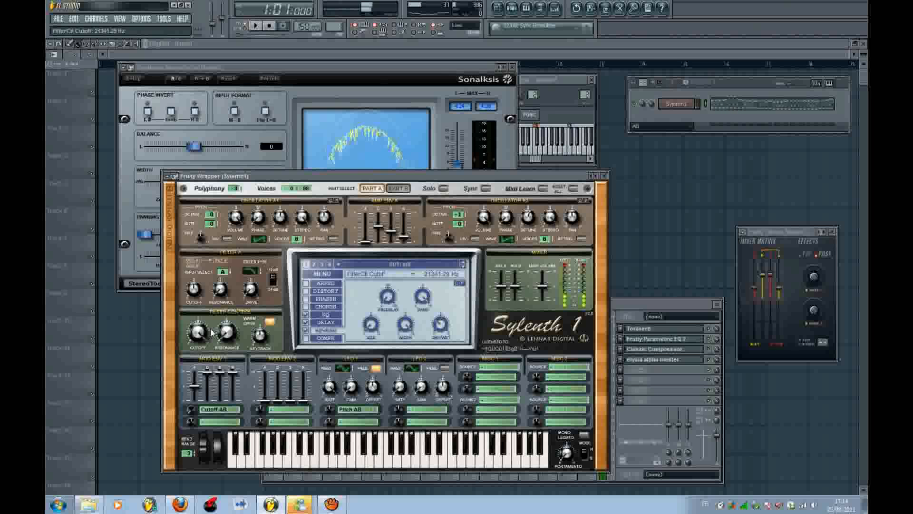
{"action": "key", "text": "space"}
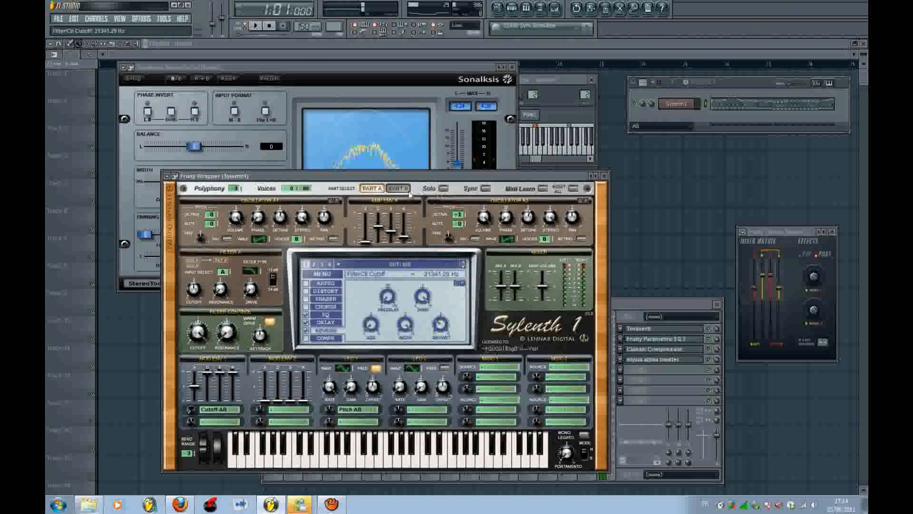
- Close the Sylenth1 and StereoTools windows and move the mixer higher in the workspace
{"action": "left_click", "coordinate": [604, 176]}
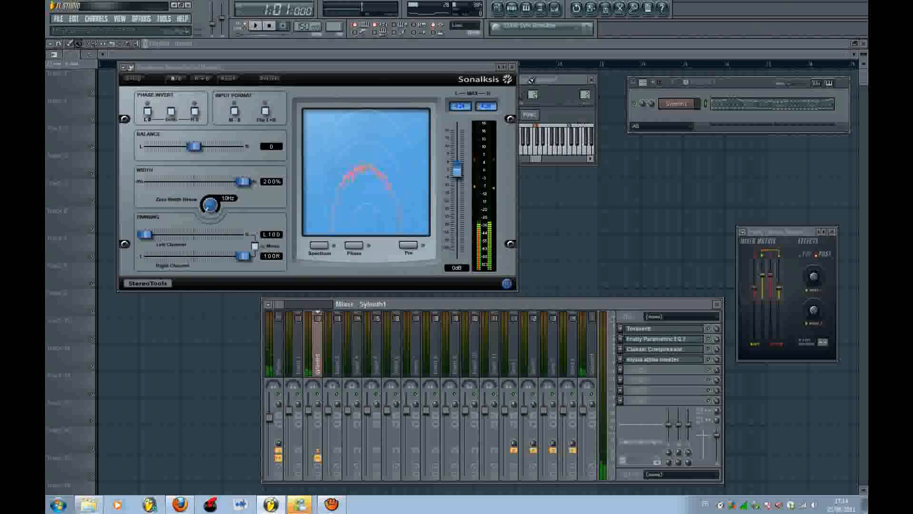
{"action": "left_click", "coordinate": [512, 67]}
{"action": "left_click_drag", "start_coordinate": [629, 304], "coordinate": [621, 252]}
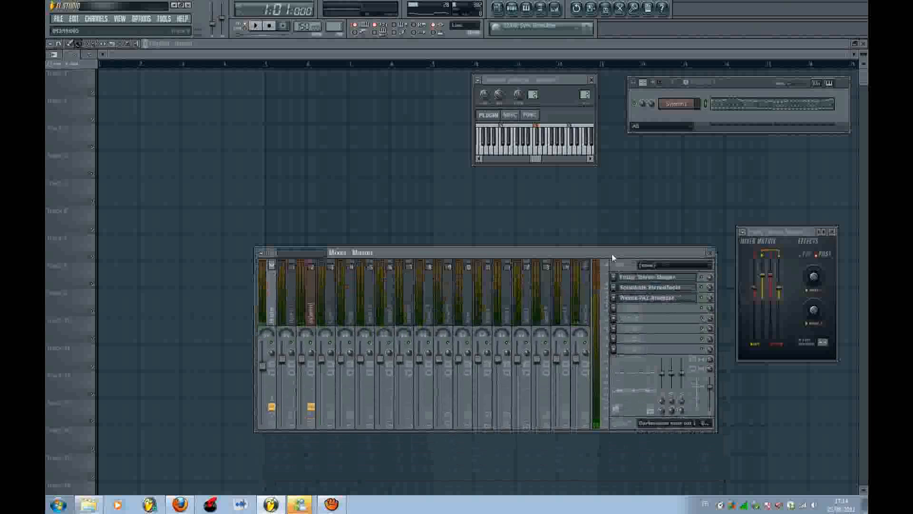
- Review the effect chains on the Sylenth1 and Master mixer tracks, and inspect the Sylenth1 melody in the piano roll
{"action": "left_click", "coordinate": [309, 307]}
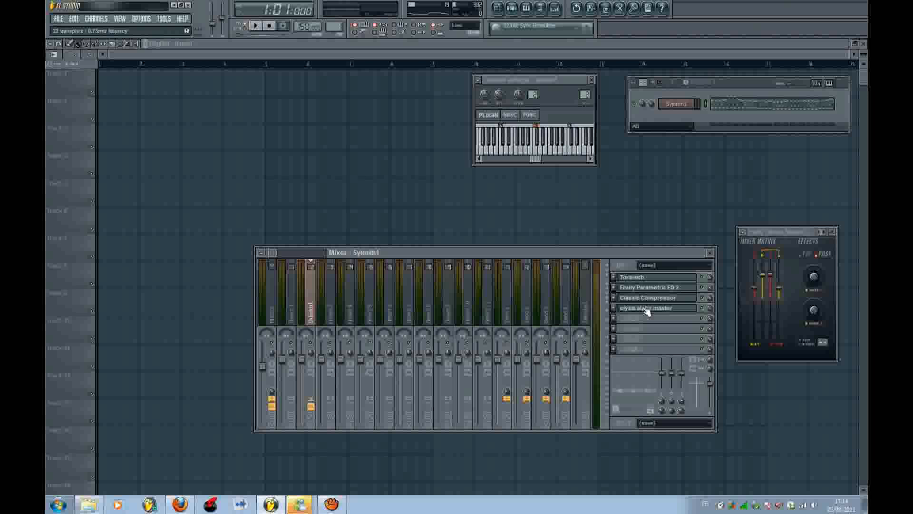
{"action": "left_click", "coordinate": [271, 315]}
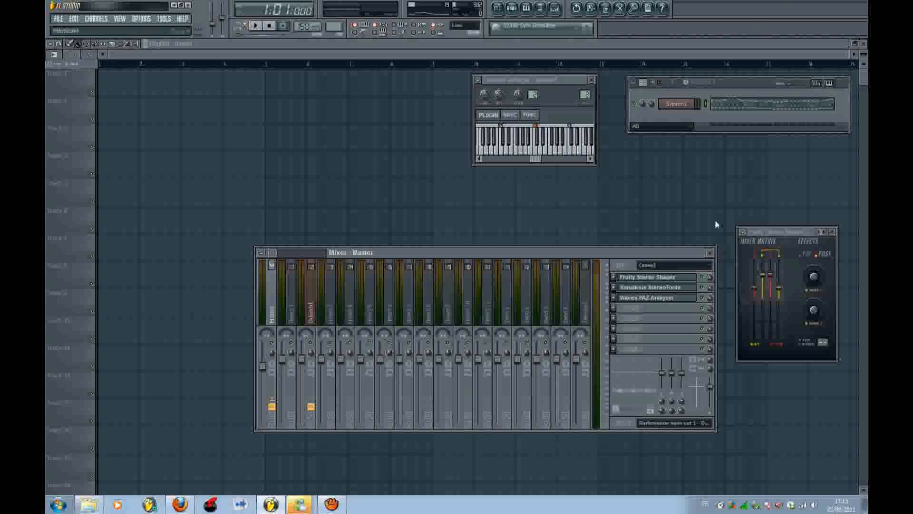
{"action": "left_click", "coordinate": [722, 104]}
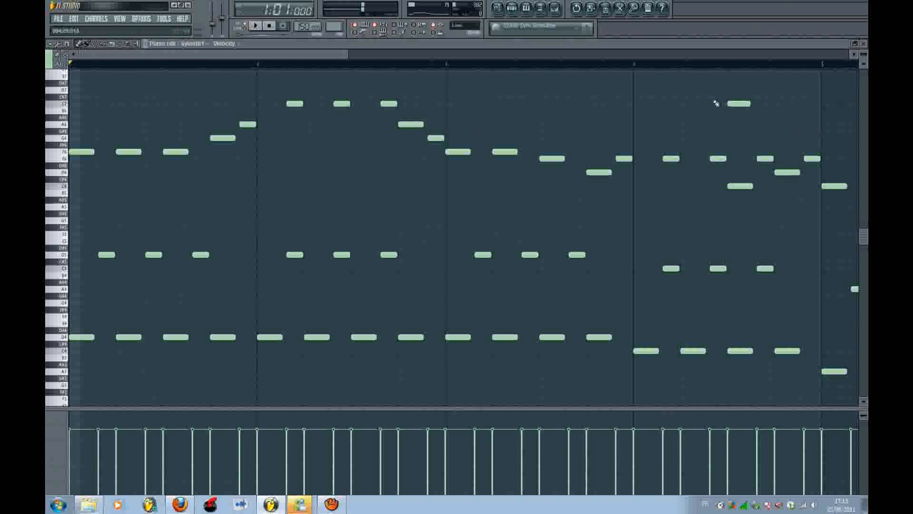
{"action": "scroll", "coordinate": [138, 112], "scroll_direction": "right", "scroll_amount": 5}
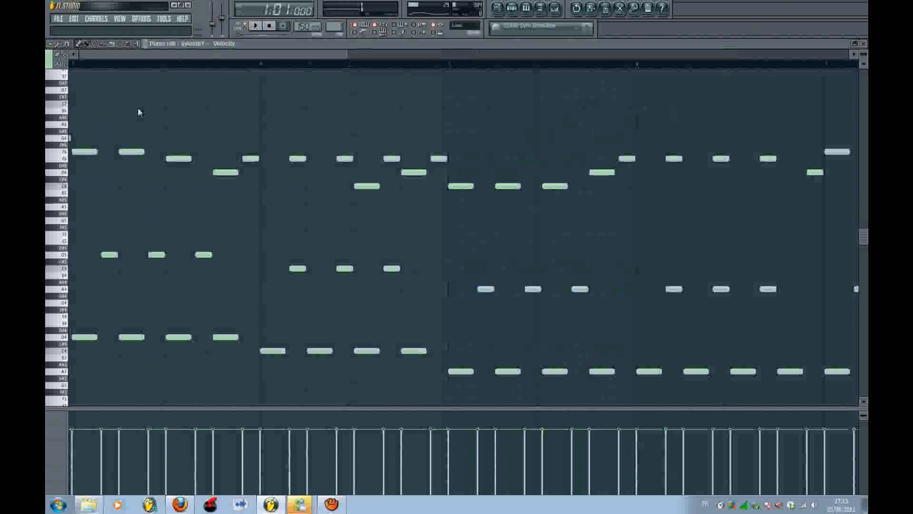
- Return to the playlist with the step sequencer placed lower in the workspace and the mixer shown again
{"action": "left_click", "coordinate": [498, 8]}
{"action": "left_click", "coordinate": [512, 9]}
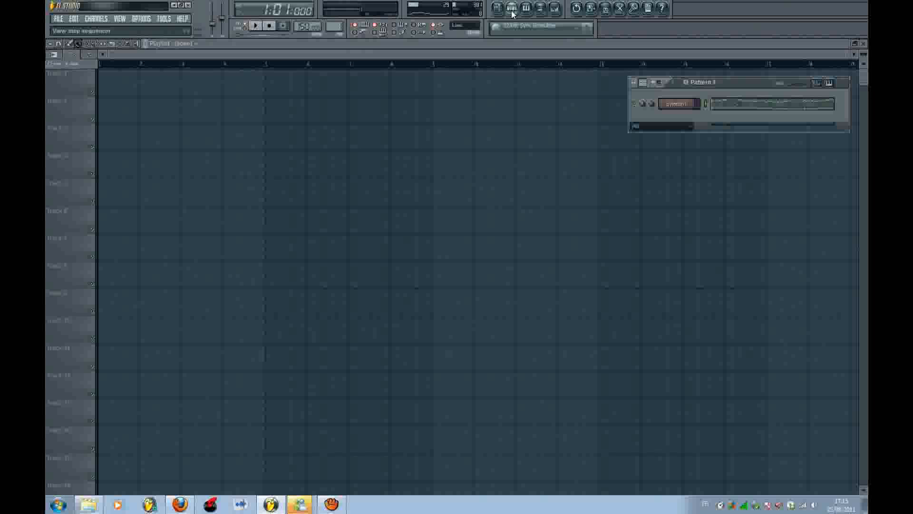
{"action": "left_click_drag", "start_coordinate": [729, 85], "coordinate": [725, 138]}
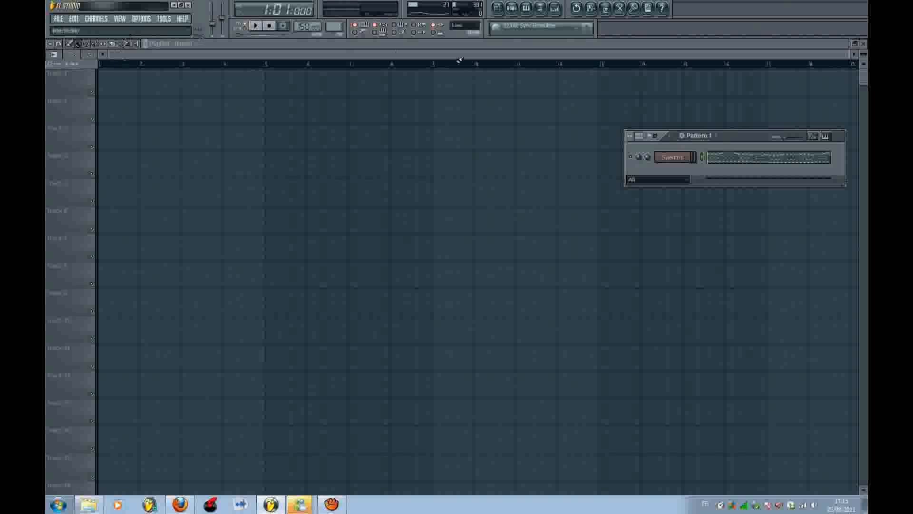
{"action": "left_click", "coordinate": [554, 8]}
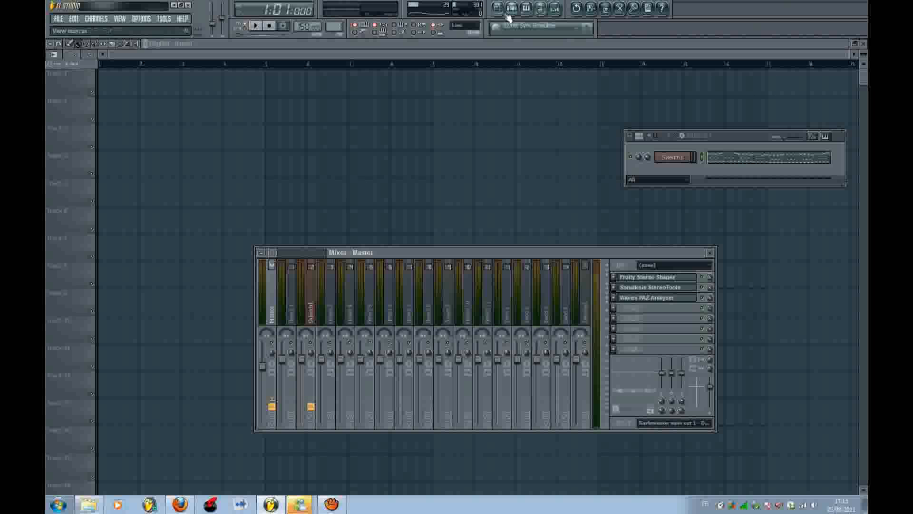